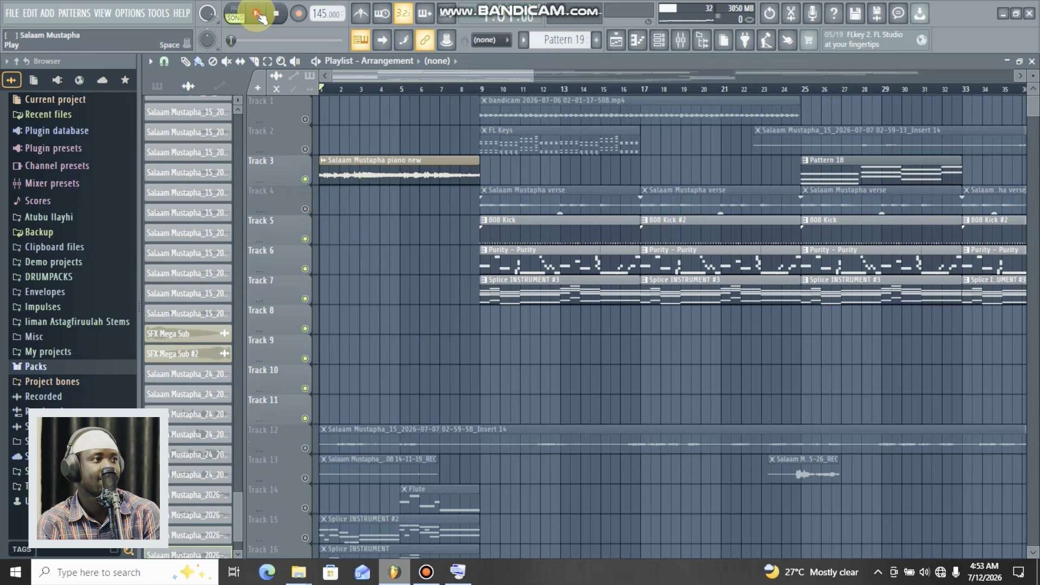
Play the arrangement from the start to hear the piano clip on Track 3, and stop playback
{"action": "left_click", "coordinate": [260, 18]}
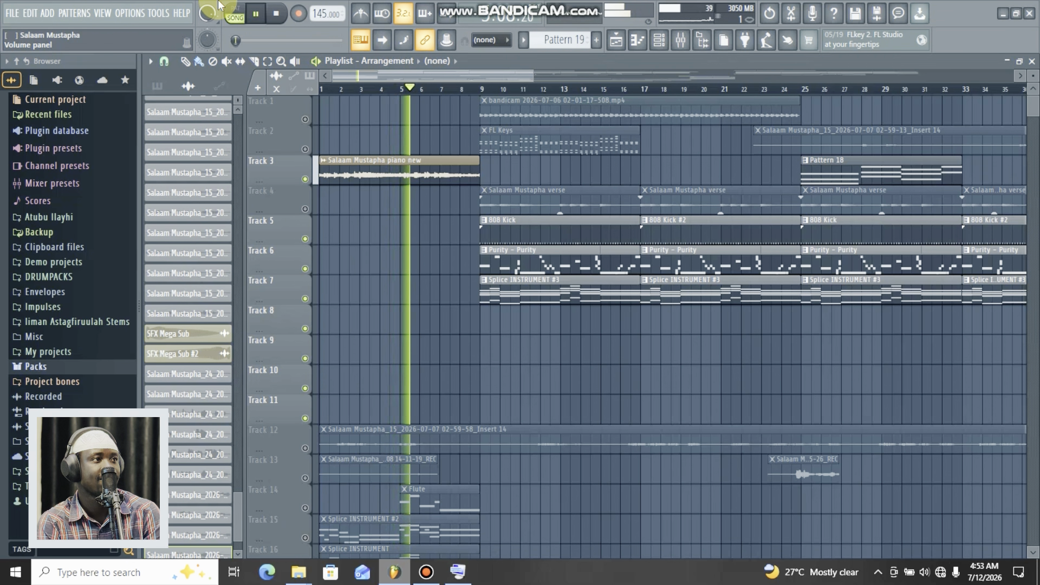
{"action": "left_click", "coordinate": [281, 19]}
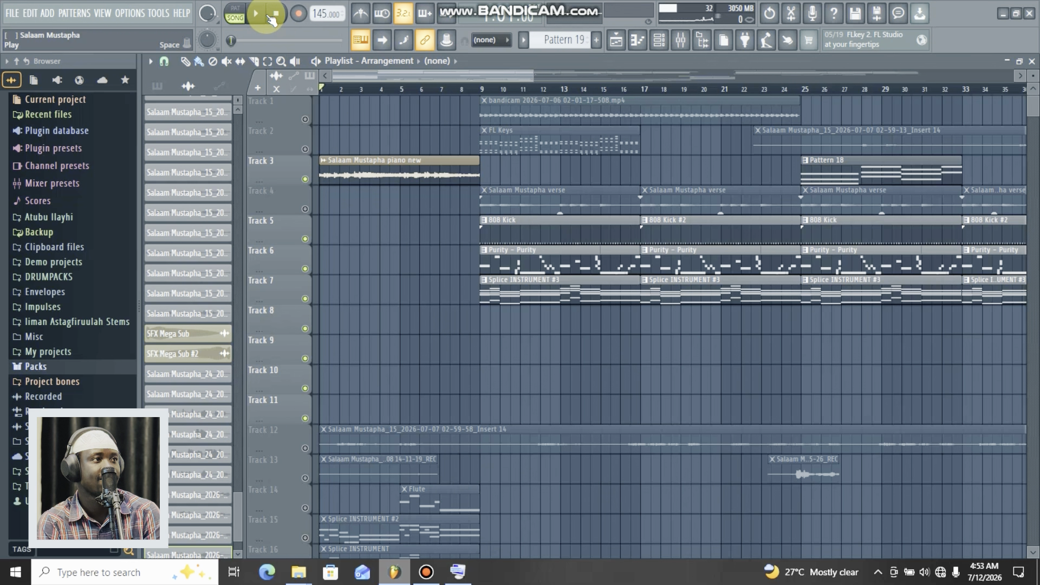
Toggle Tracks 17 and 18 on and mute both tracks again
{"action": "scroll", "coordinate": [376, 297], "scroll_direction": "down", "scroll_amount": 4}
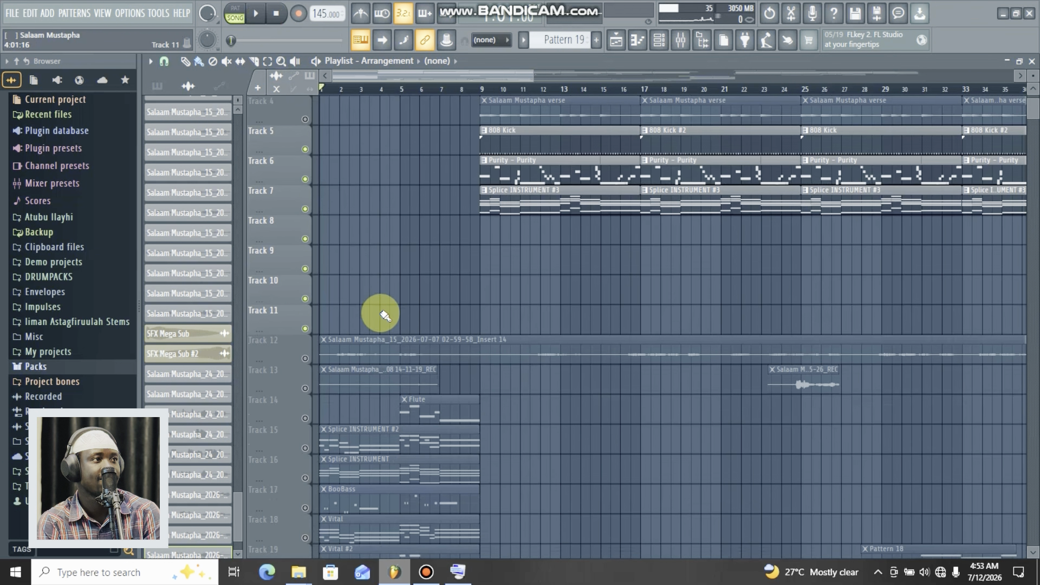
{"action": "scroll", "coordinate": [418, 354], "scroll_direction": "down", "scroll_amount": 2}
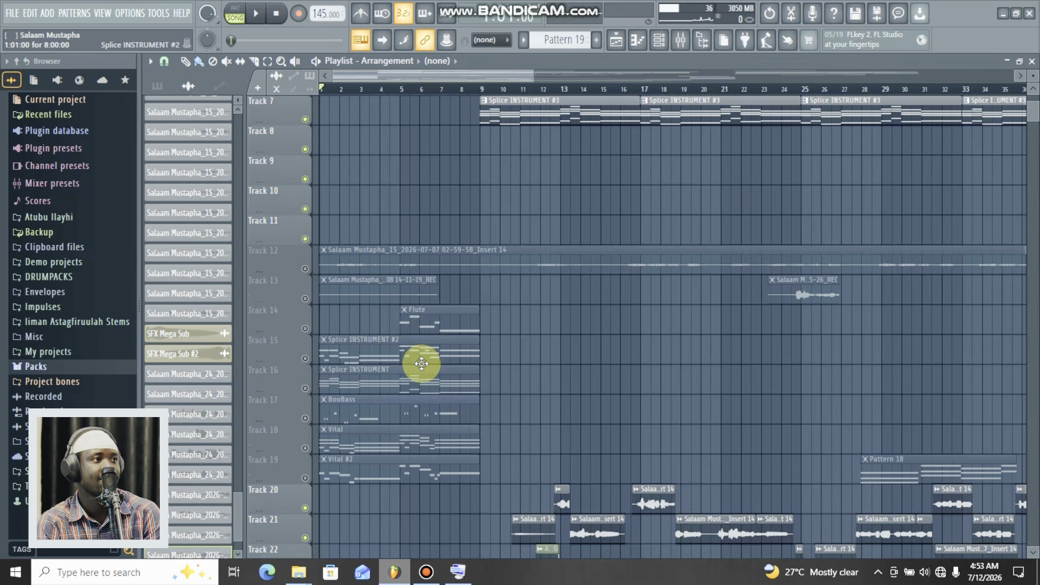
{"action": "left_click", "coordinate": [307, 418]}
{"action": "left_click", "coordinate": [307, 418]}
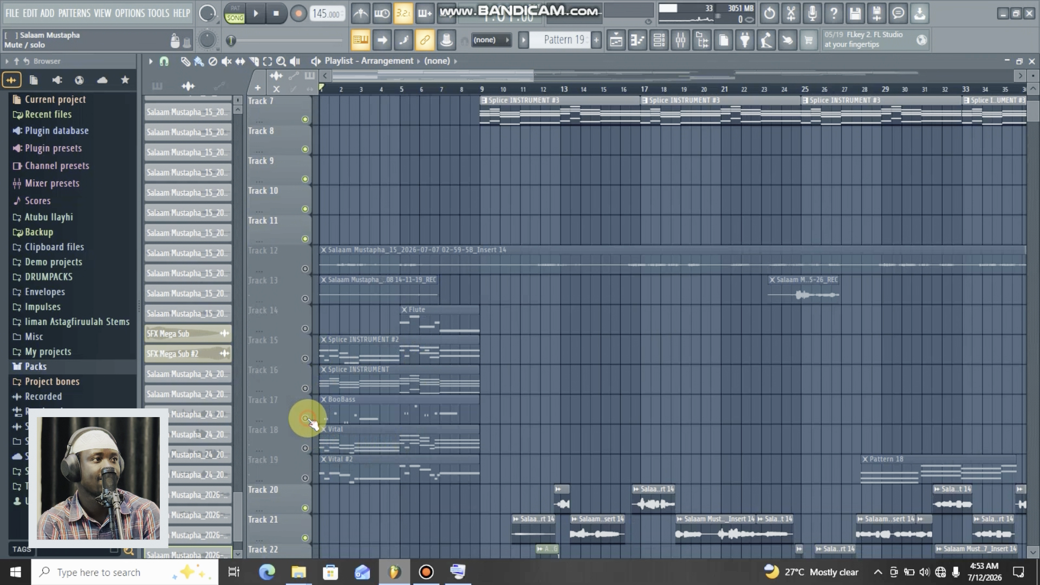
{"action": "left_click", "coordinate": [305, 447]}
{"action": "left_click", "coordinate": [307, 448]}
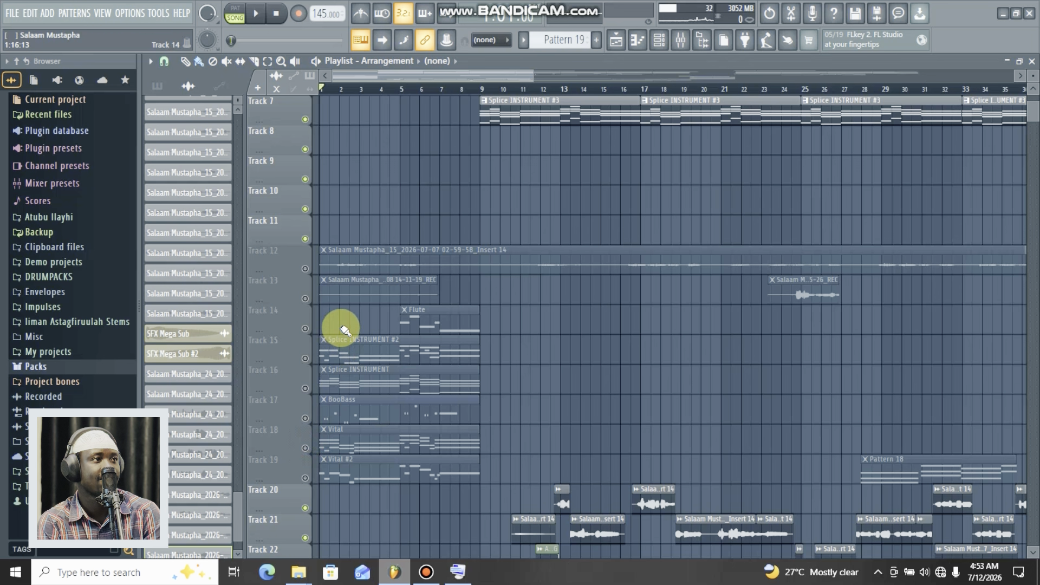
Unmute Track 14 and extend the Flute clip's start back to bar 1, with playlist snapping set to Line
{"action": "left_click", "coordinate": [307, 329]}
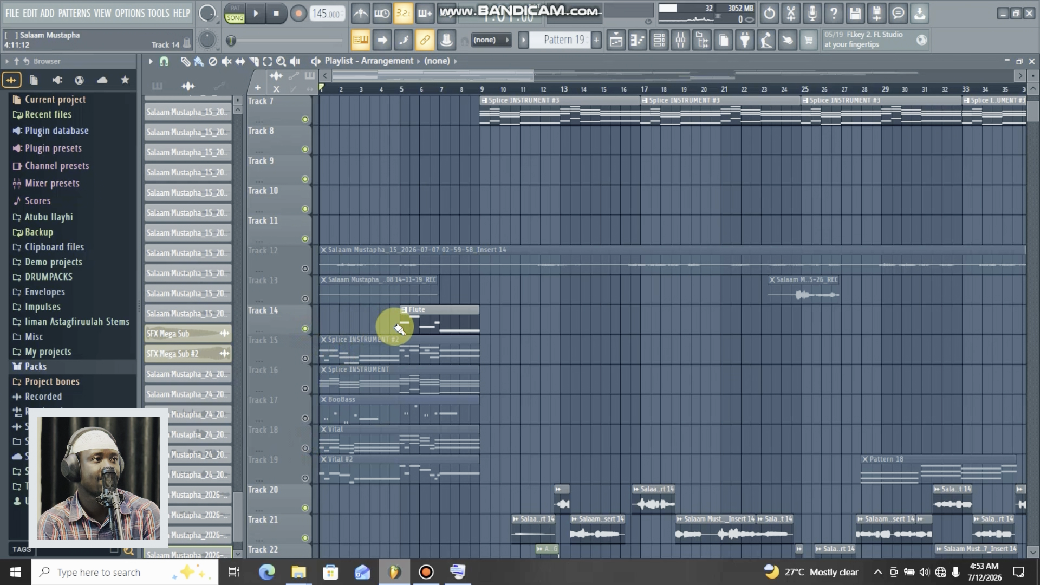
{"action": "left_click_drag", "start_coordinate": [394, 327], "coordinate": [333, 329]}
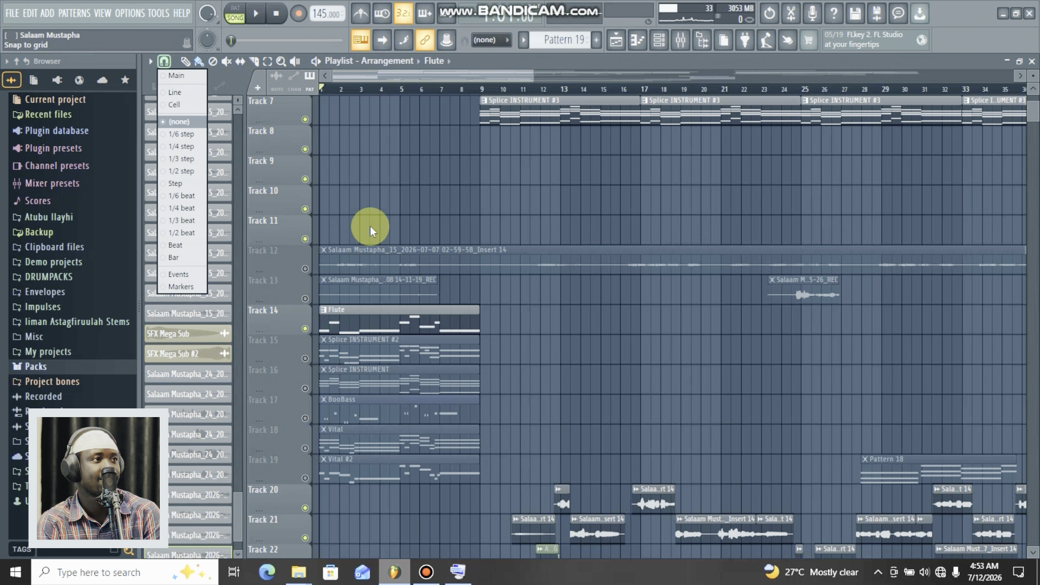
{"action": "left_click", "coordinate": [193, 92]}
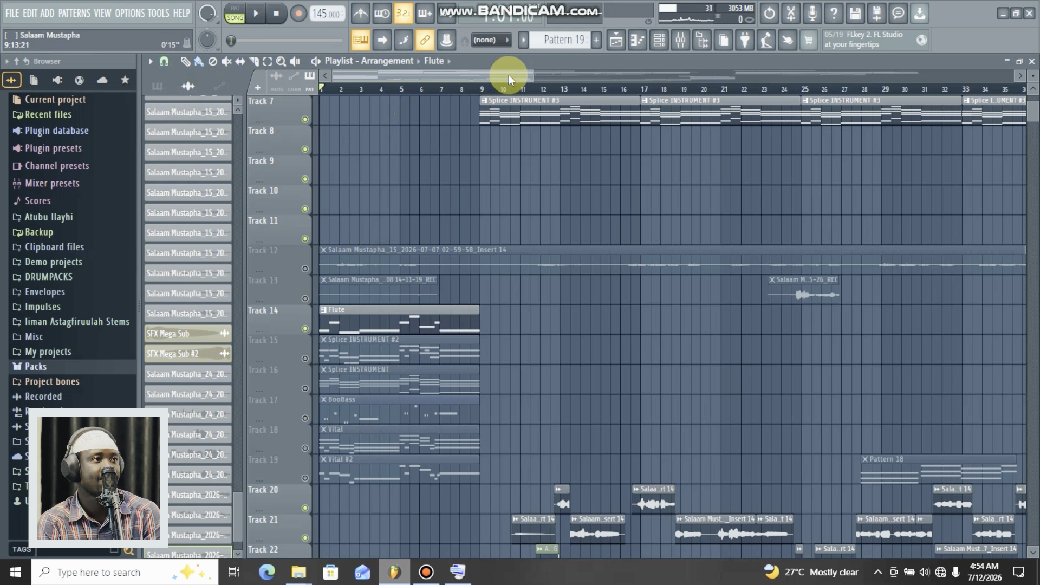
Toggle the effects across mixer Inserts 1 to 7, keep only Insert 1's effects enabled, and close the mixer
{"action": "left_click", "coordinate": [680, 40]}
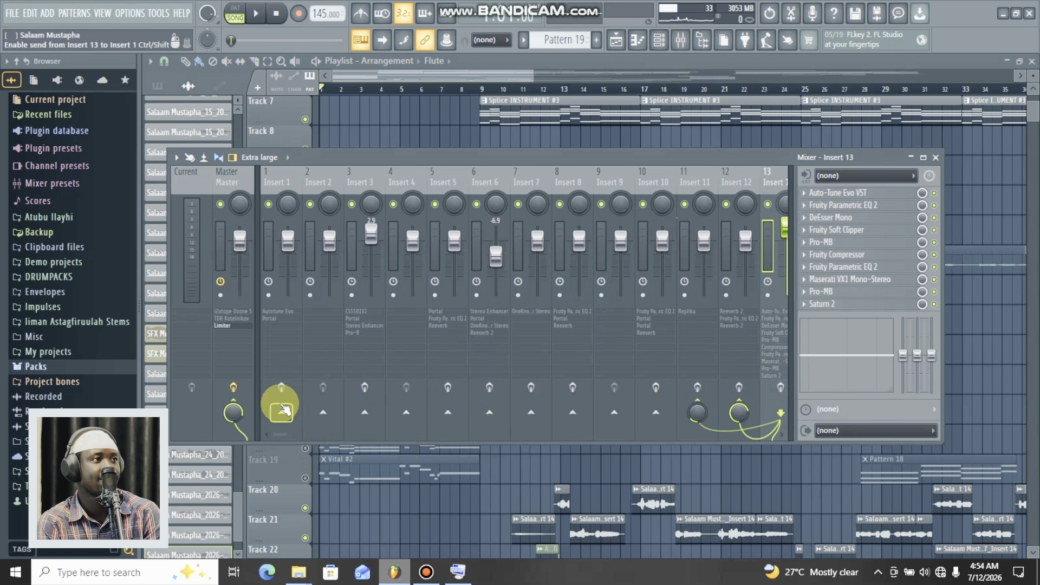
{"action": "left_click_drag", "start_coordinate": [334, 389], "coordinate": [502, 394]}
{"action": "mouse_move", "coordinate": [574, 389]}
{"action": "left_mouse_down"}
{"action": "mouse_move", "coordinate": [715, 395]}
{"action": "mouse_move", "coordinate": [570, 387]}
{"action": "left_mouse_up"}
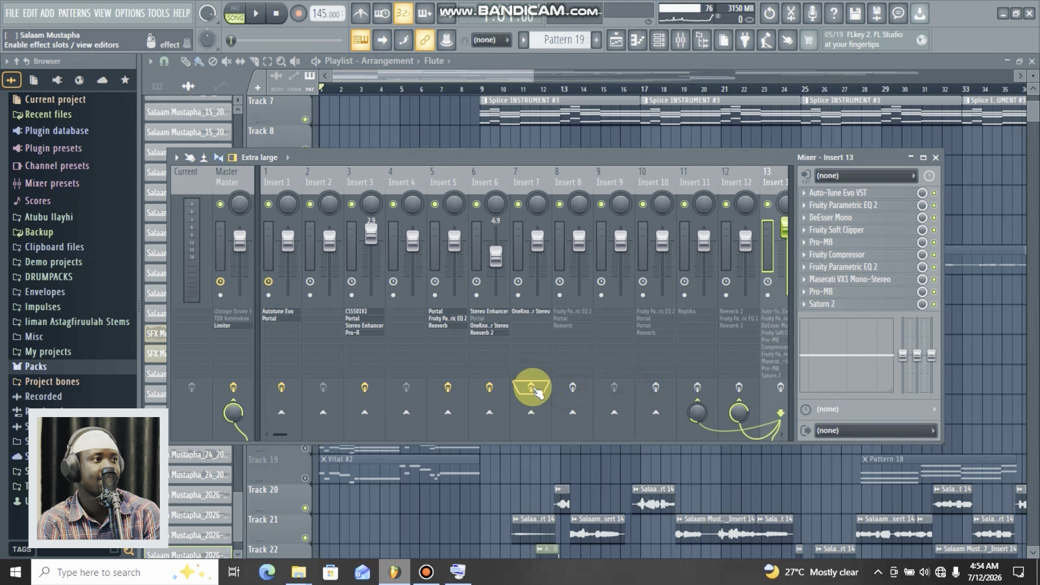
{"action": "left_click_drag", "start_coordinate": [449, 395], "coordinate": [320, 373]}
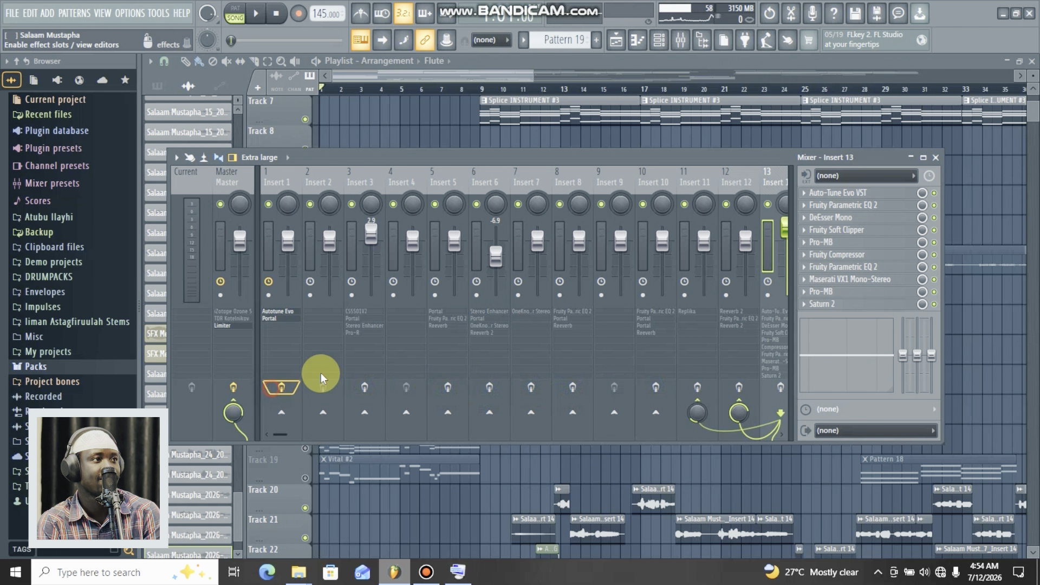
{"action": "left_click", "coordinate": [936, 159]}
Mute Track 14, play the piano clip on Track 3 from the start, and stop playback
{"action": "left_click", "coordinate": [407, 318]}
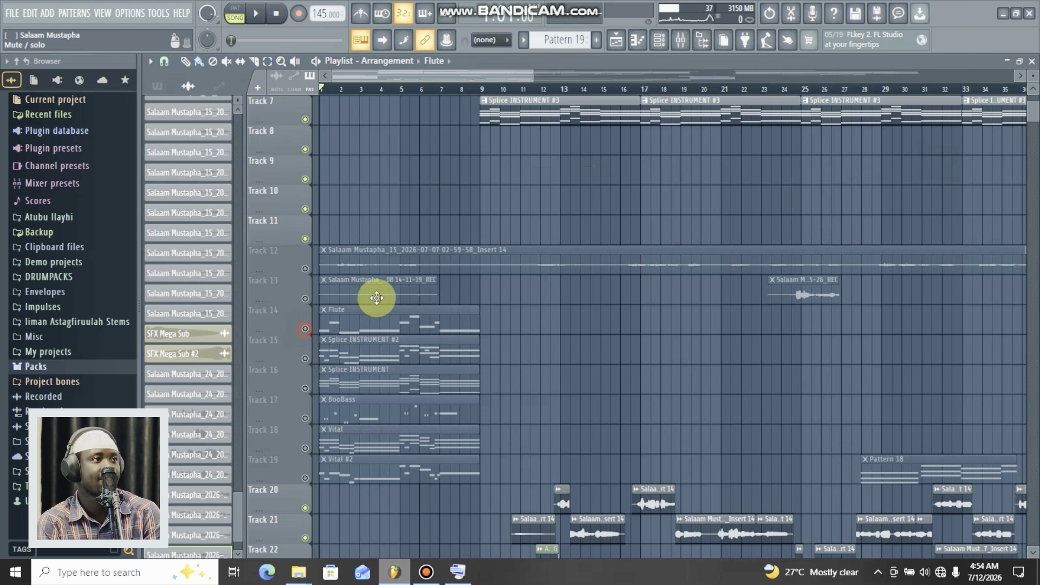
{"action": "scroll", "coordinate": [399, 225], "scroll_direction": "up", "scroll_amount": 6}
{"action": "left_click", "coordinate": [299, 180]}
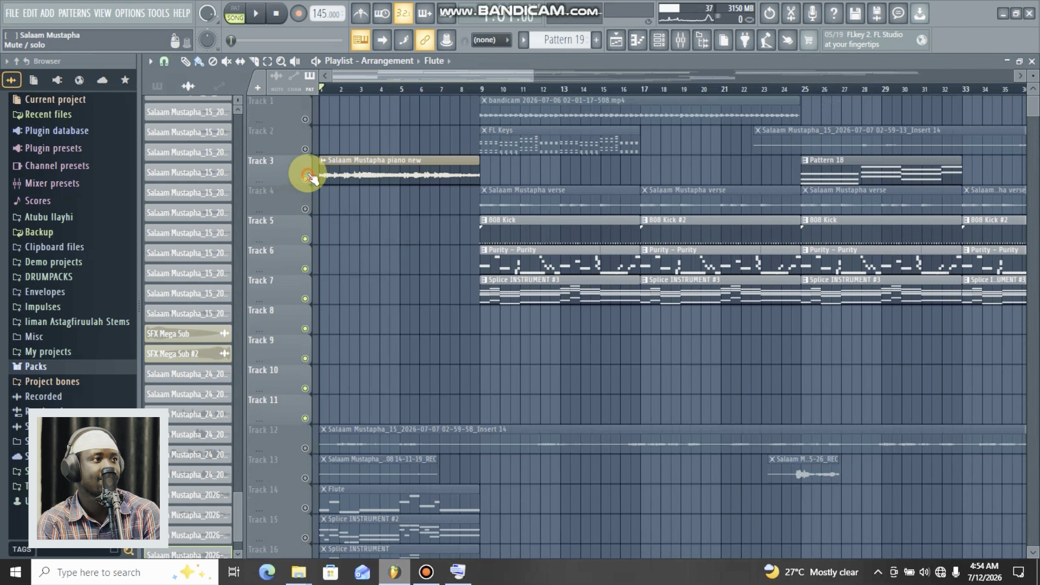
{"action": "left_click", "coordinate": [273, 20]}
{"action": "left_click", "coordinate": [264, 14]}
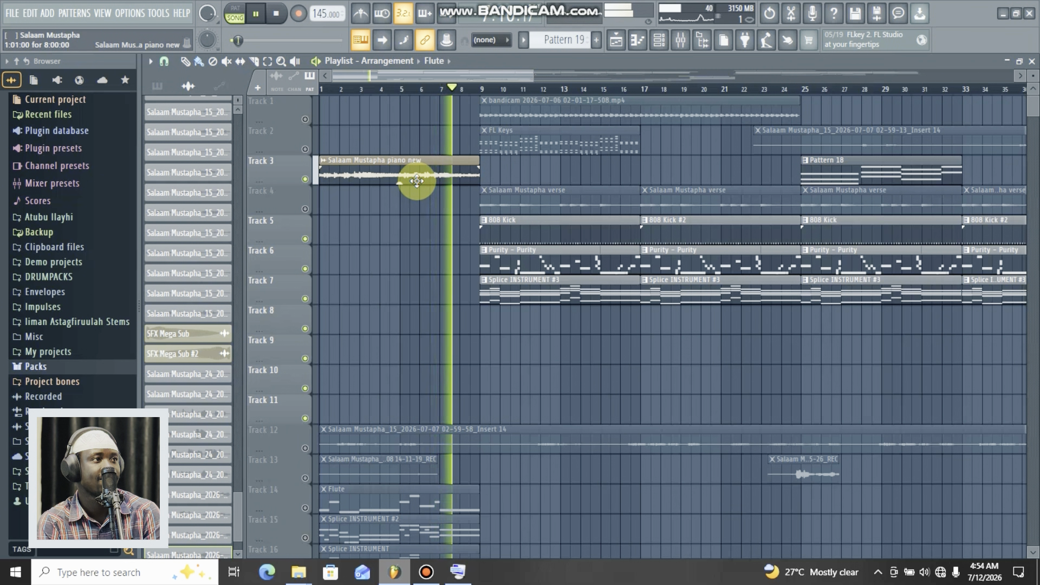
{"action": "left_click", "coordinate": [277, 14]}
Unmute Track 14 and play the Flute clip from the start
{"action": "scroll", "coordinate": [374, 300], "scroll_direction": "down", "scroll_amount": 3}
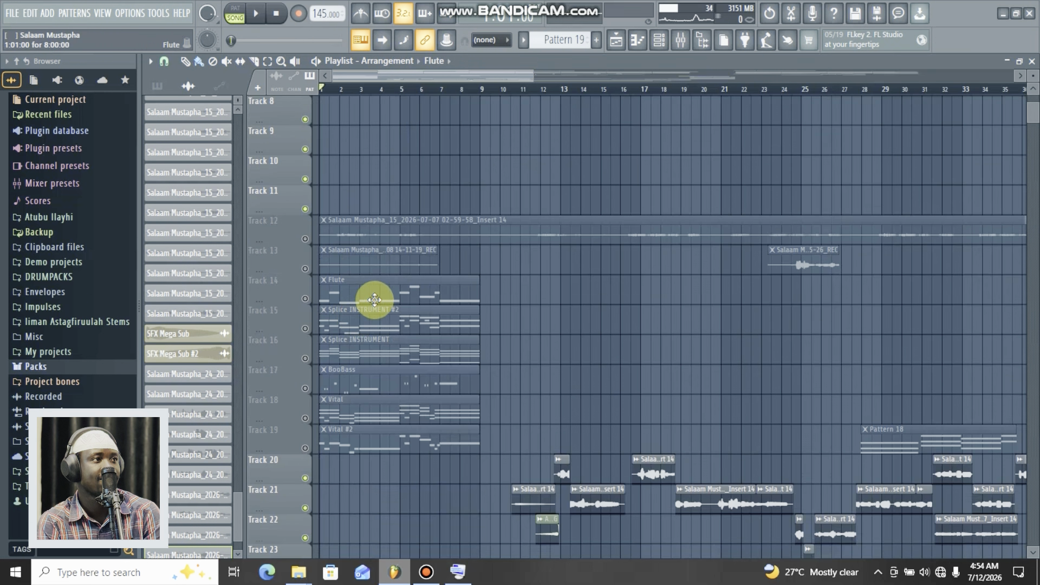
{"action": "left_click", "coordinate": [305, 298]}
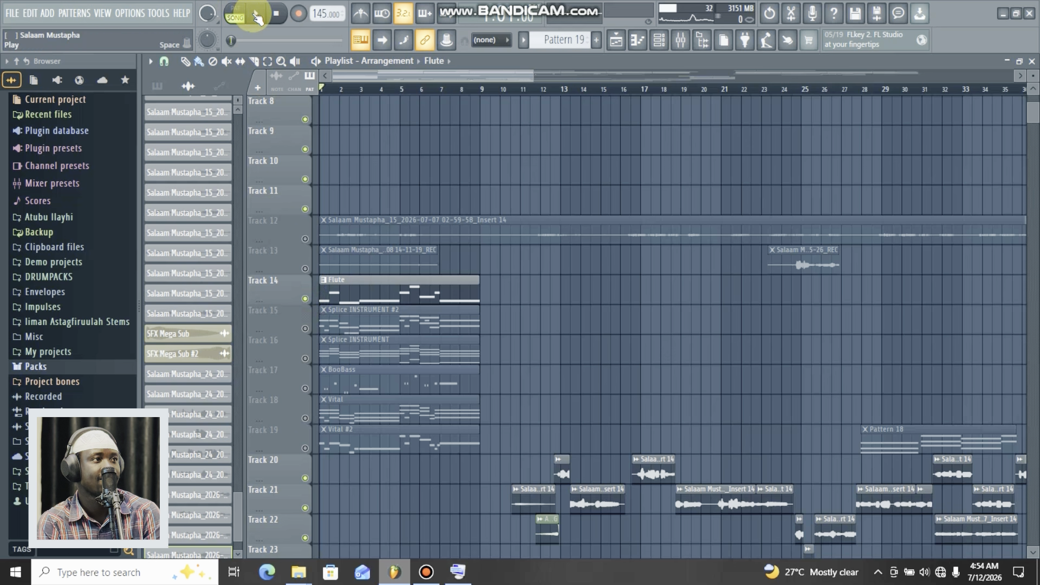
{"action": "left_click", "coordinate": [256, 16]}
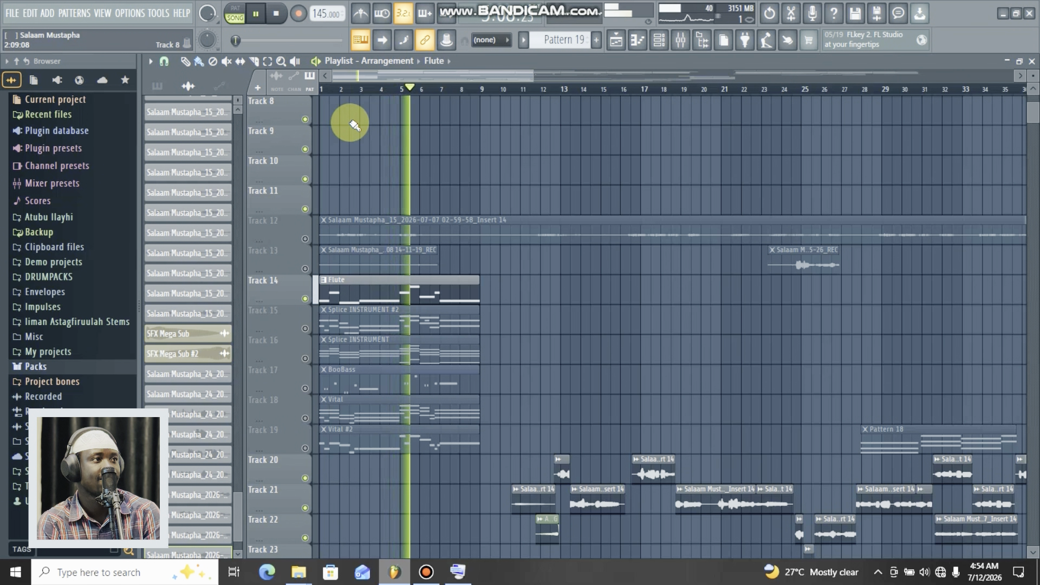
Open the Flute pattern in the piano roll with the whole eight-bar melody in view and snapping set to Line
{"action": "left_click", "coordinate": [342, 287]}
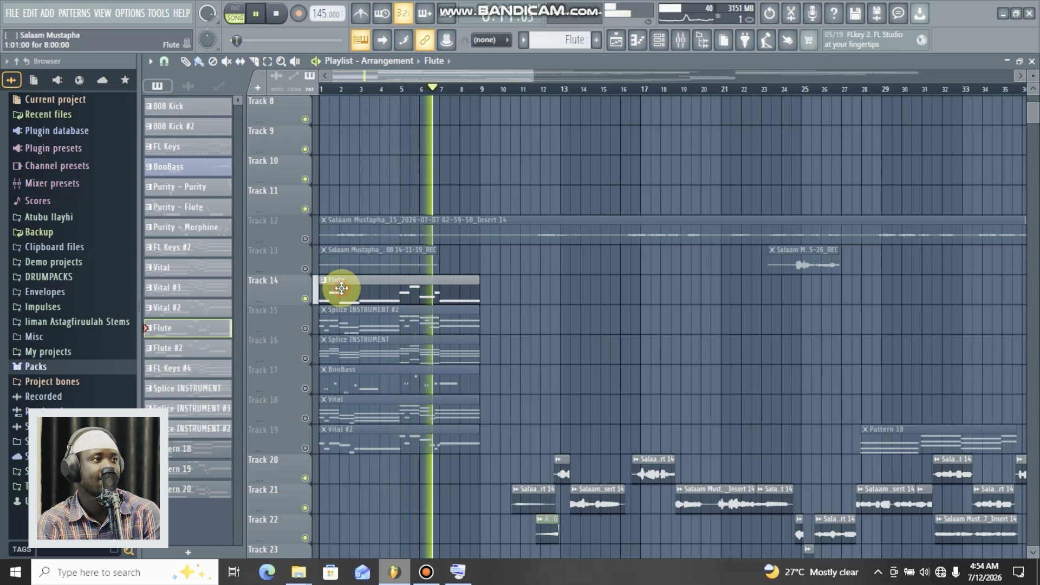
{"action": "double_click", "coordinate": [341, 287]}
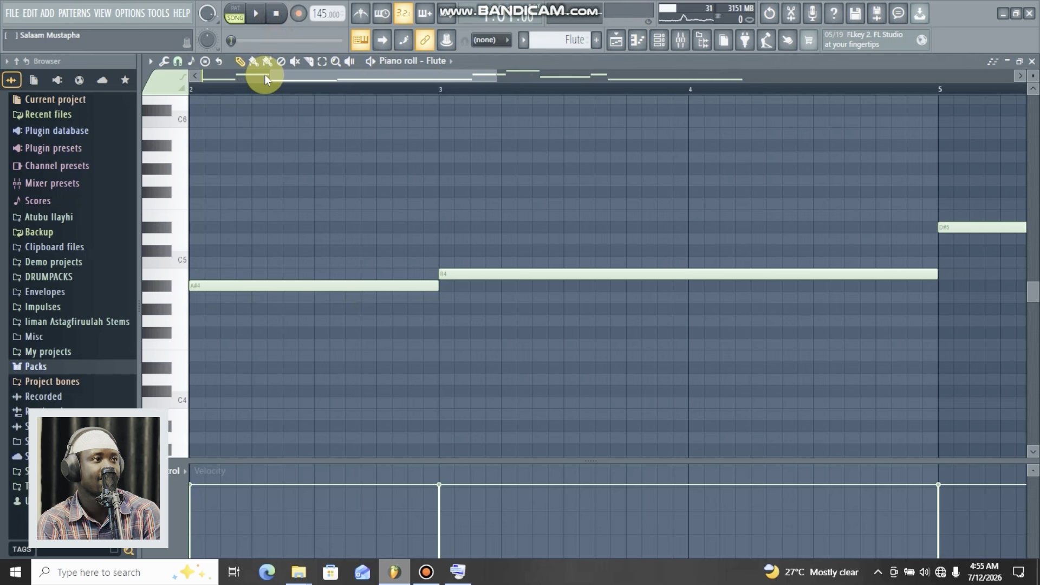
{"action": "left_click_drag", "start_coordinate": [268, 76], "coordinate": [196, 77]}
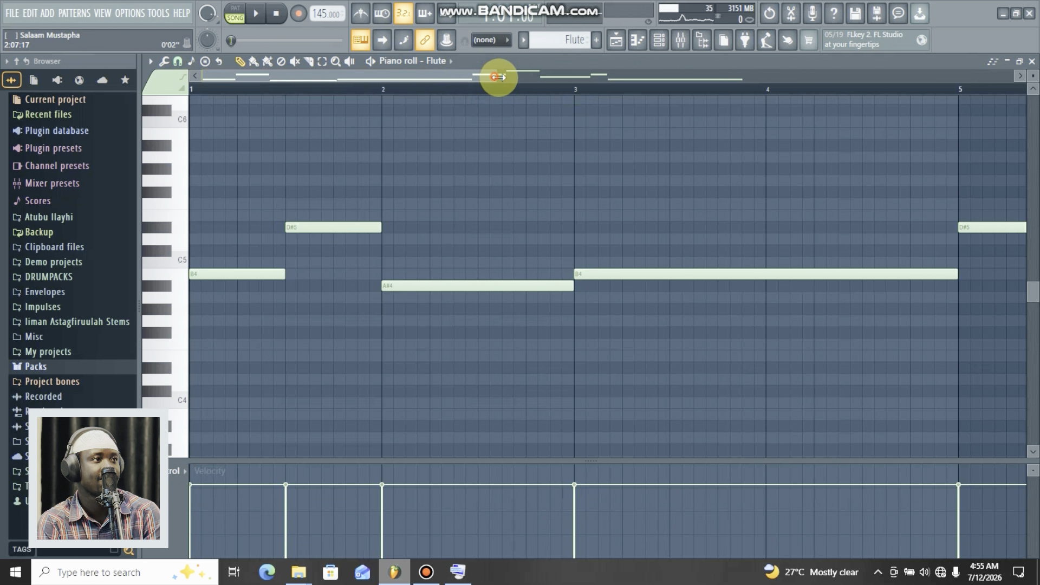
{"action": "left_click_drag", "start_coordinate": [498, 77], "coordinate": [734, 146]}
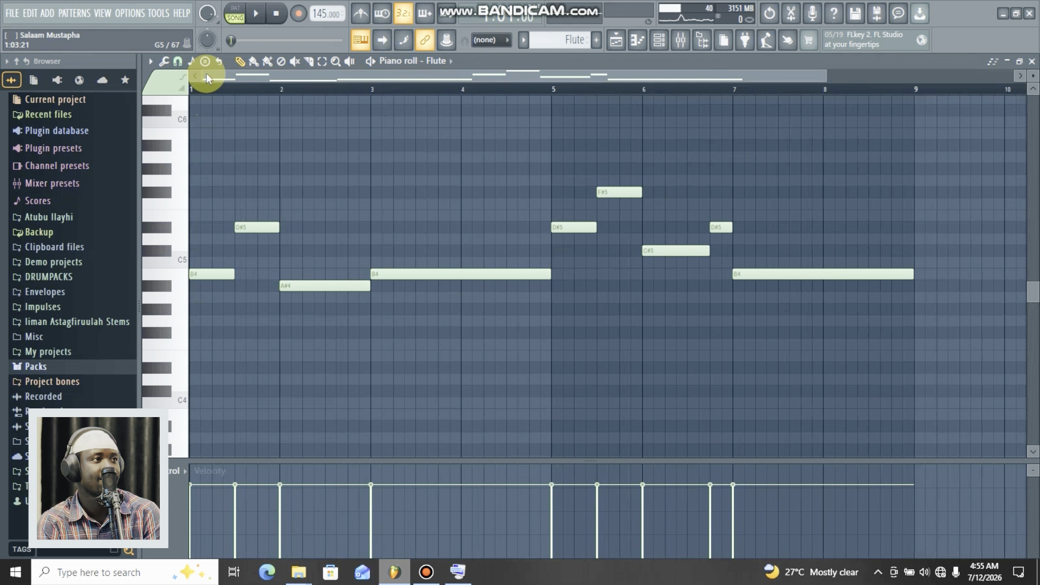
{"action": "left_click", "coordinate": [178, 61]}
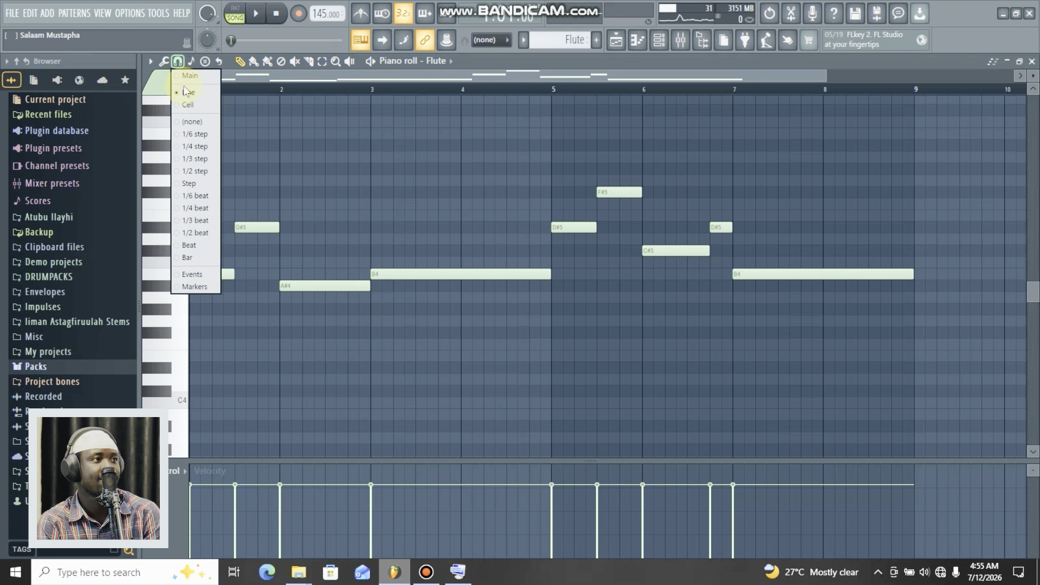
{"action": "left_click", "coordinate": [185, 91]}
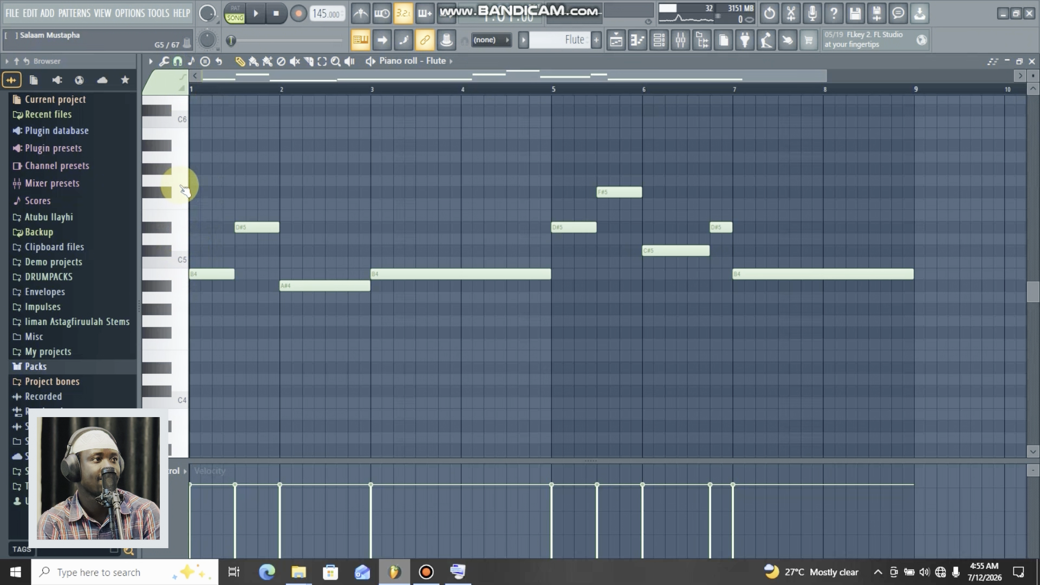
Audition several flute pitches on the piano roll's keyboard across the fourth and fifth octaves
{"action": "left_click", "coordinate": [182, 184]}
{"action": "left_click", "coordinate": [184, 151]}
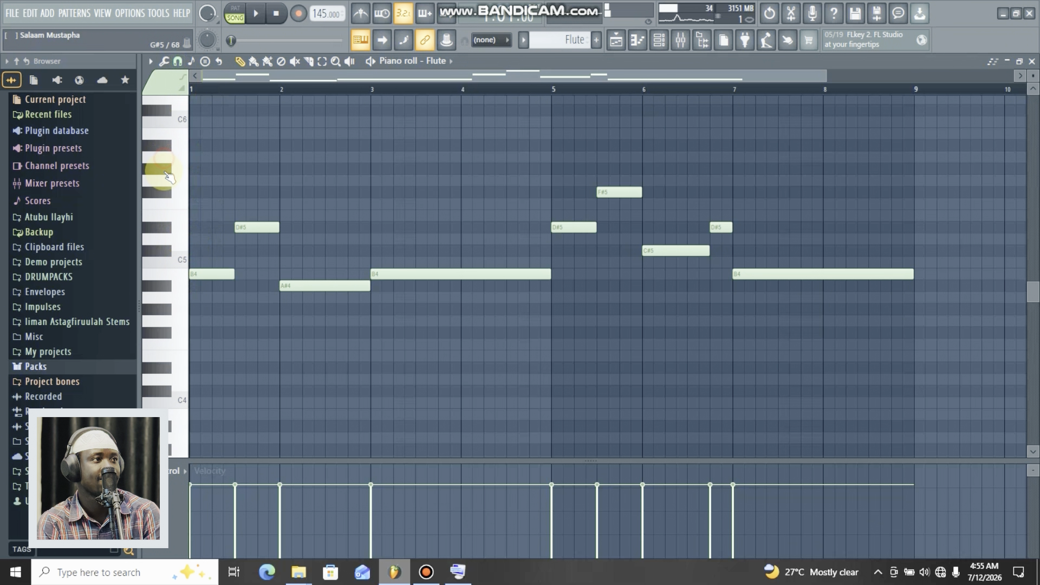
{"action": "left_click", "coordinate": [163, 171]}
{"action": "left_click", "coordinate": [173, 320]}
{"action": "left_click", "coordinate": [172, 353]}
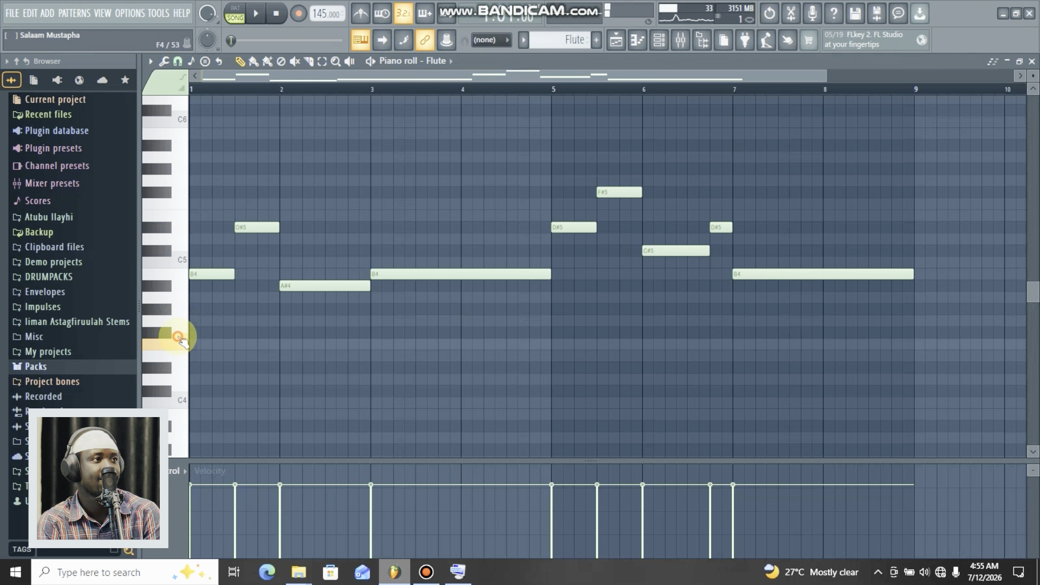
{"action": "left_click", "coordinate": [166, 334]}
{"action": "left_click", "coordinate": [170, 208]}
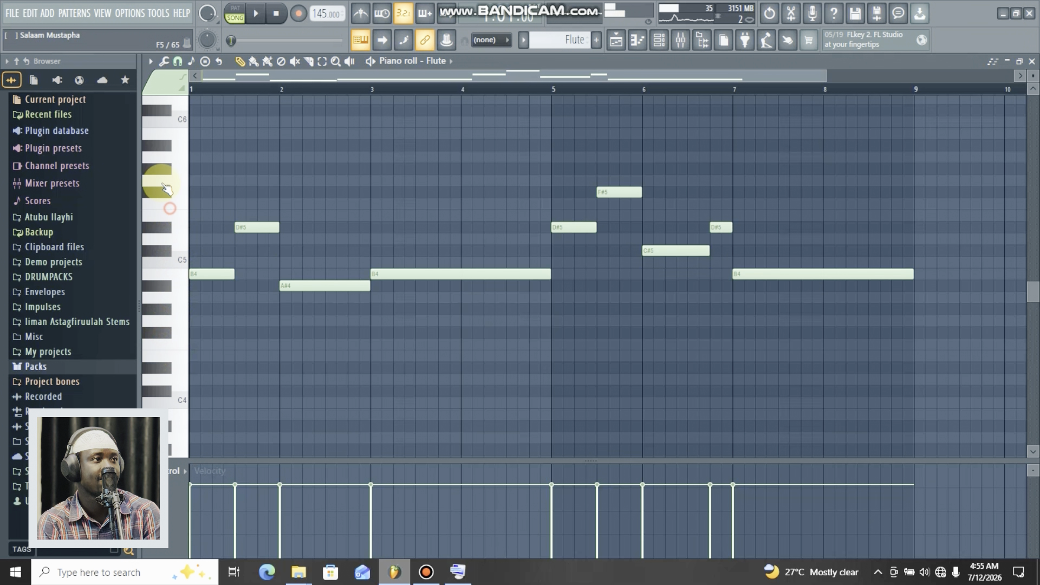
Audition the Flute melody's notes in order, from the first D#5 in bar 1 to the short D#5 before bar 7
{"action": "left_click", "coordinate": [250, 227]}
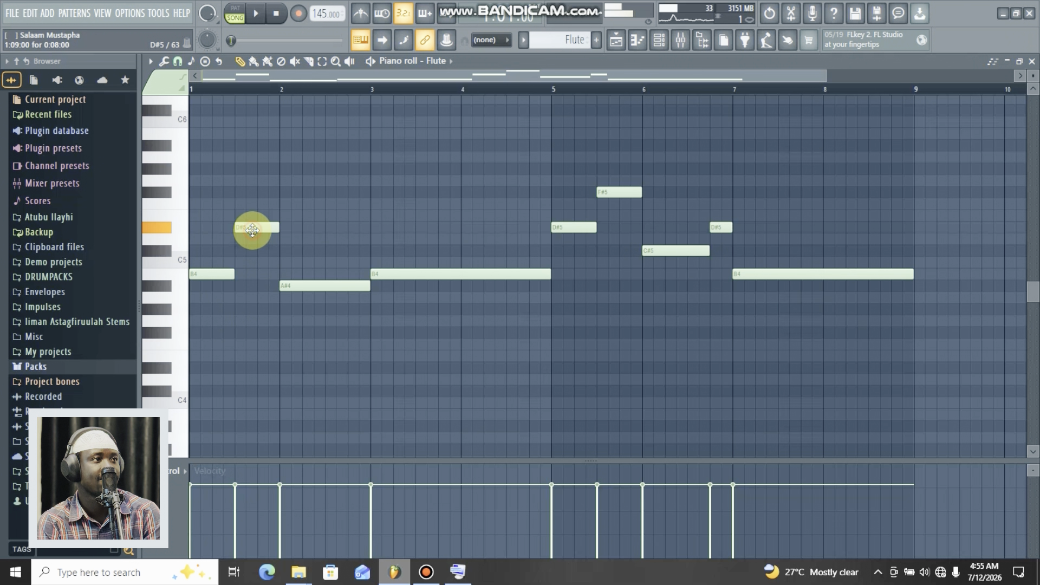
{"action": "left_click", "coordinate": [315, 279]}
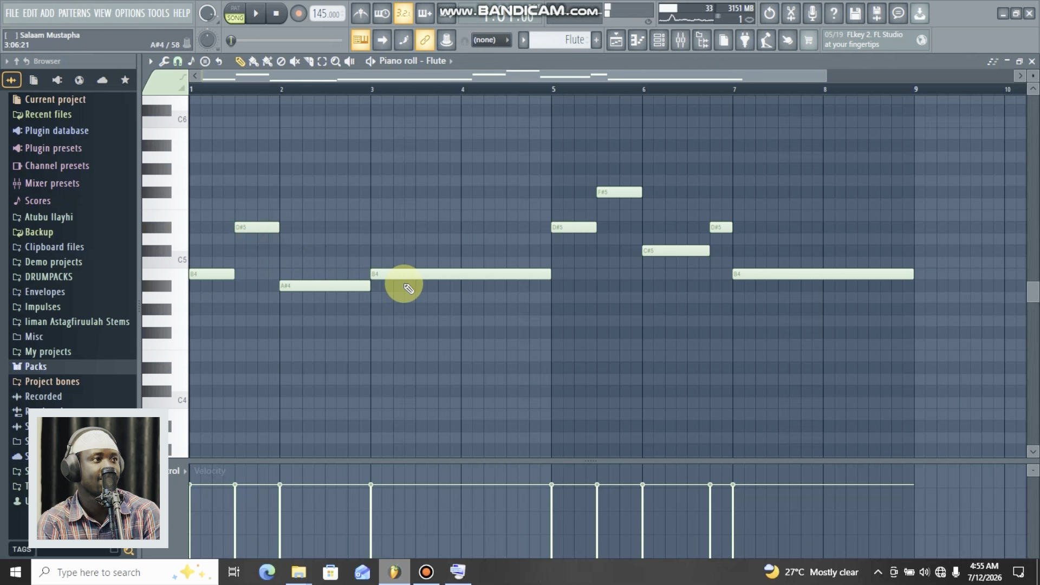
{"action": "left_click", "coordinate": [568, 227]}
{"action": "left_click", "coordinate": [607, 192]}
{"action": "left_click", "coordinate": [659, 254]}
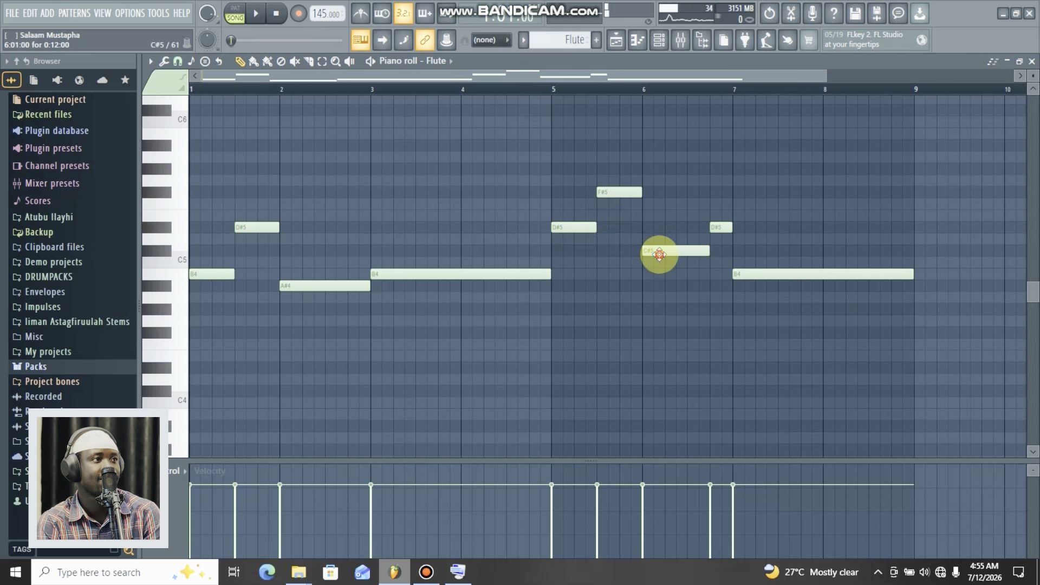
{"action": "left_click", "coordinate": [719, 228]}
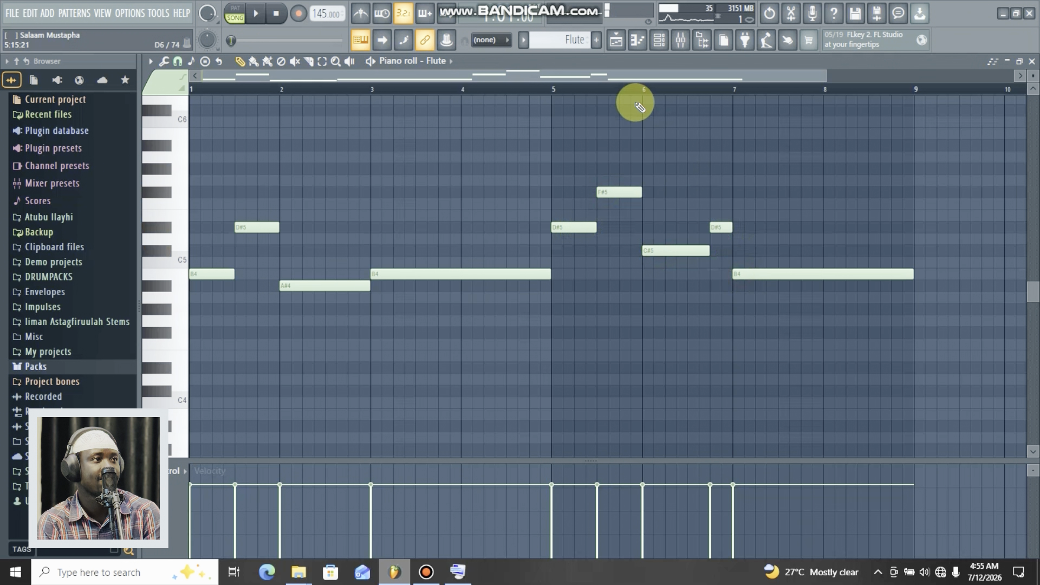
Return to the playlist, play the Flute clip from the start, and stop playback
{"action": "left_click", "coordinate": [621, 43]}
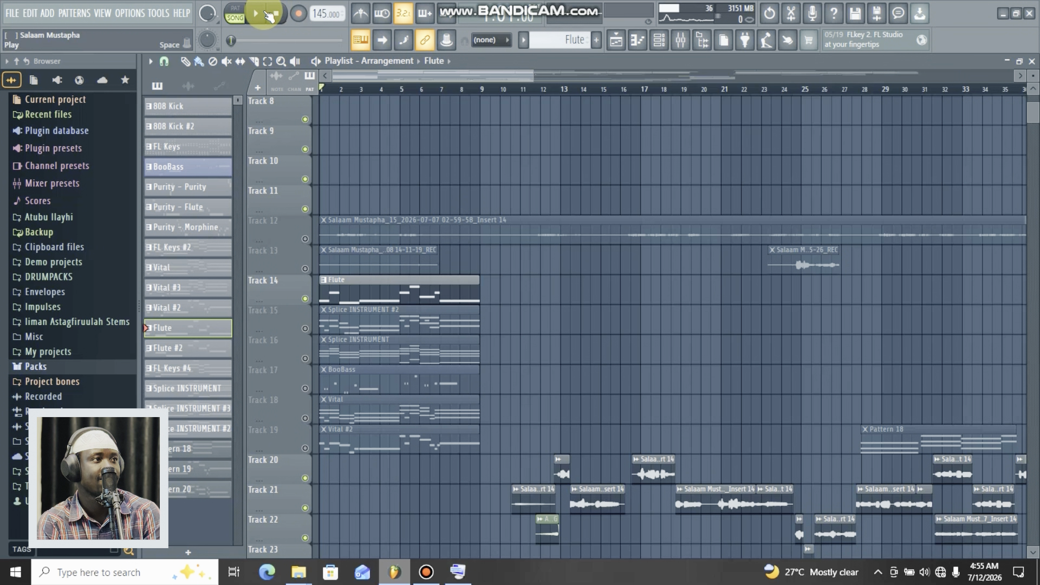
{"action": "left_click", "coordinate": [268, 15]}
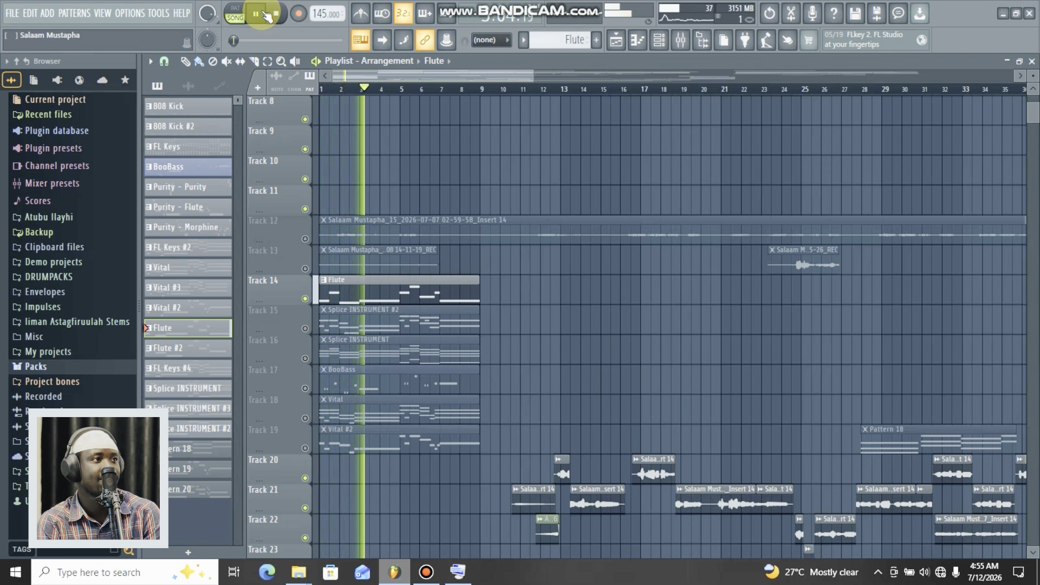
{"action": "left_click", "coordinate": [276, 14]}
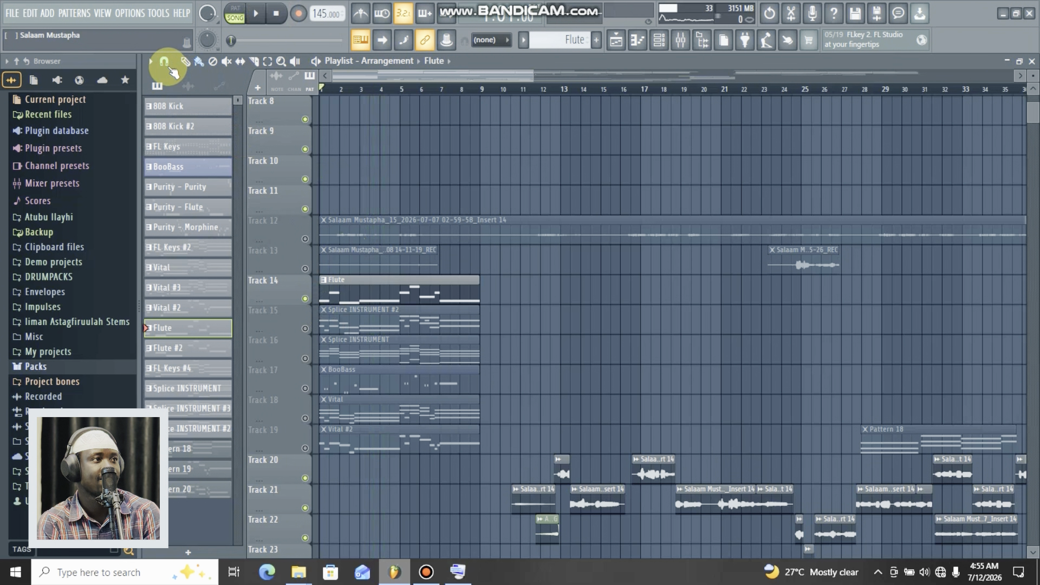
Trim the start of the Flute clip on Track 14 to bar 5, play the arrangement from the beginning, and stop
{"action": "left_click", "coordinate": [164, 61]}
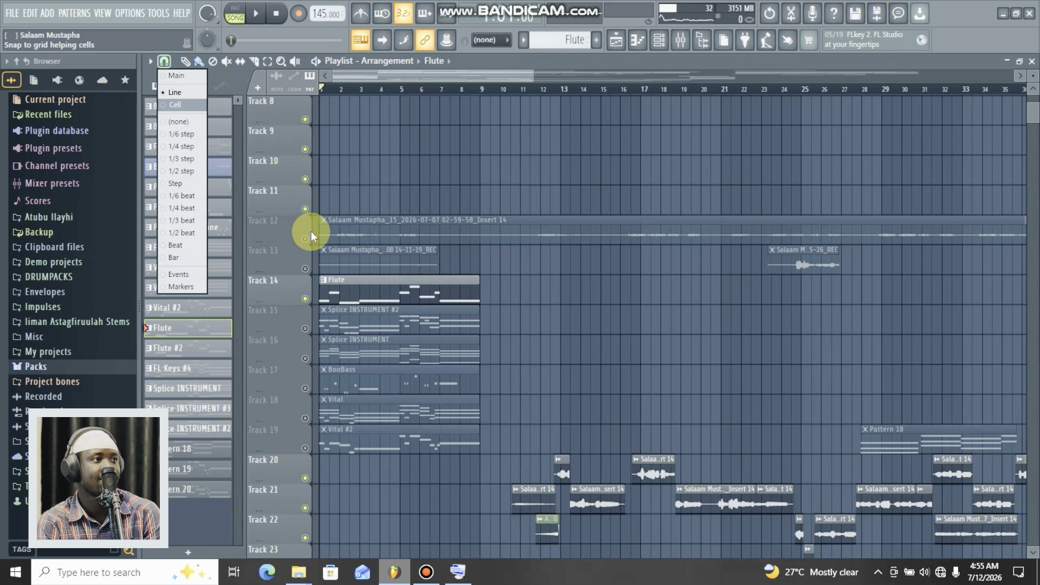
{"action": "left_click", "coordinate": [485, 76]}
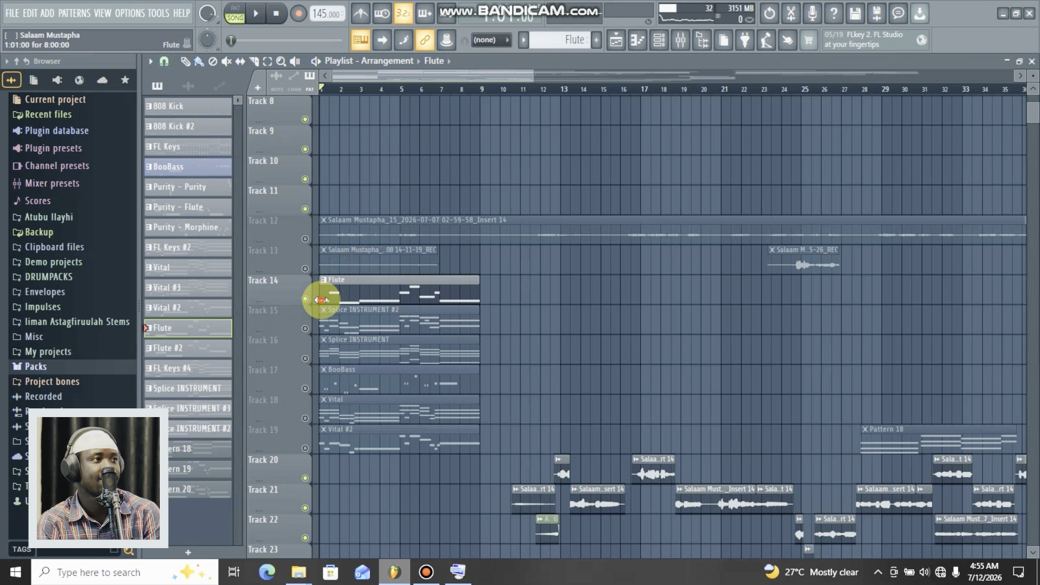
{"action": "left_click_drag", "start_coordinate": [321, 300], "coordinate": [401, 306]}
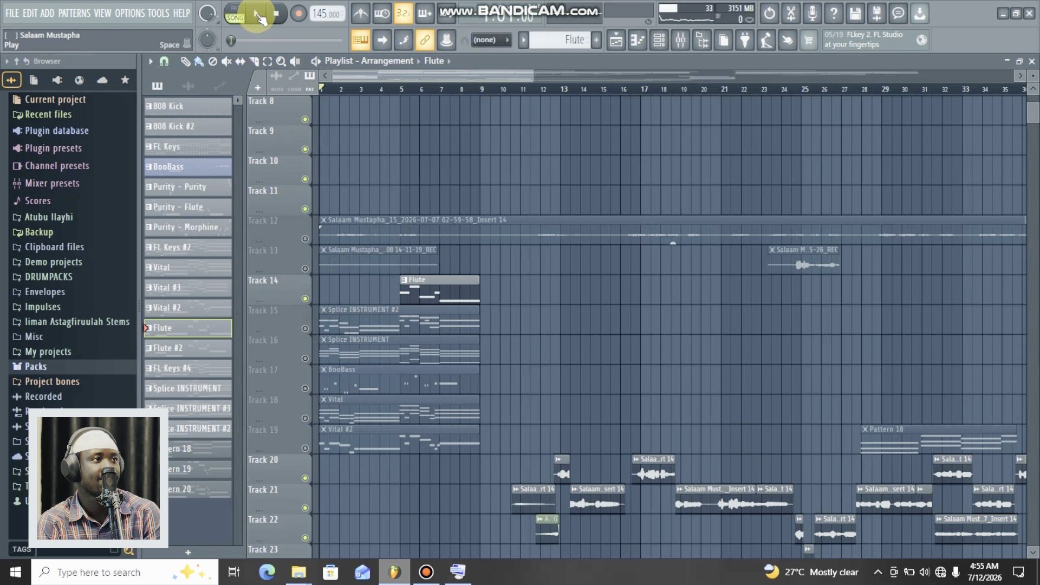
{"action": "left_click", "coordinate": [259, 18]}
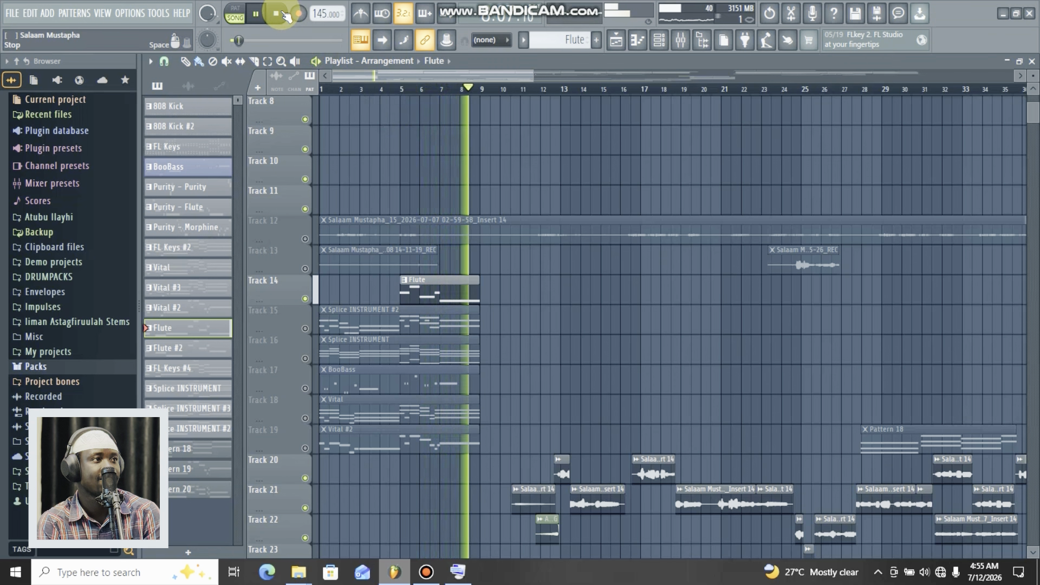
{"action": "key", "text": "space"}
Mute the Flute track, unmute Track 15, and open its Splice INSTRUMENT #2 pattern in the piano roll with playback stopped
{"action": "left_click", "coordinate": [306, 301]}
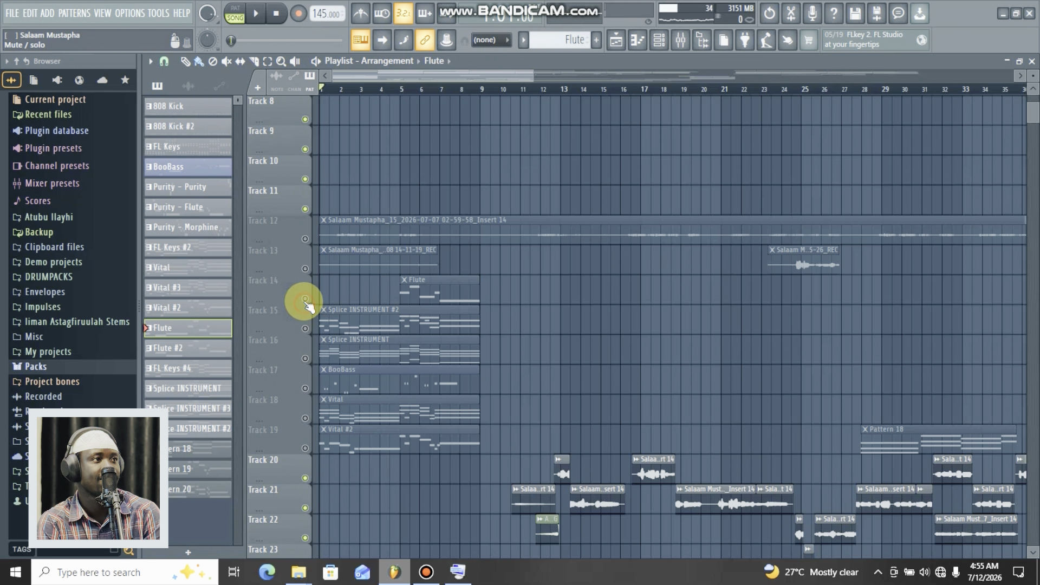
{"action": "left_click", "coordinate": [305, 328]}
{"action": "double_click", "coordinate": [340, 325]}
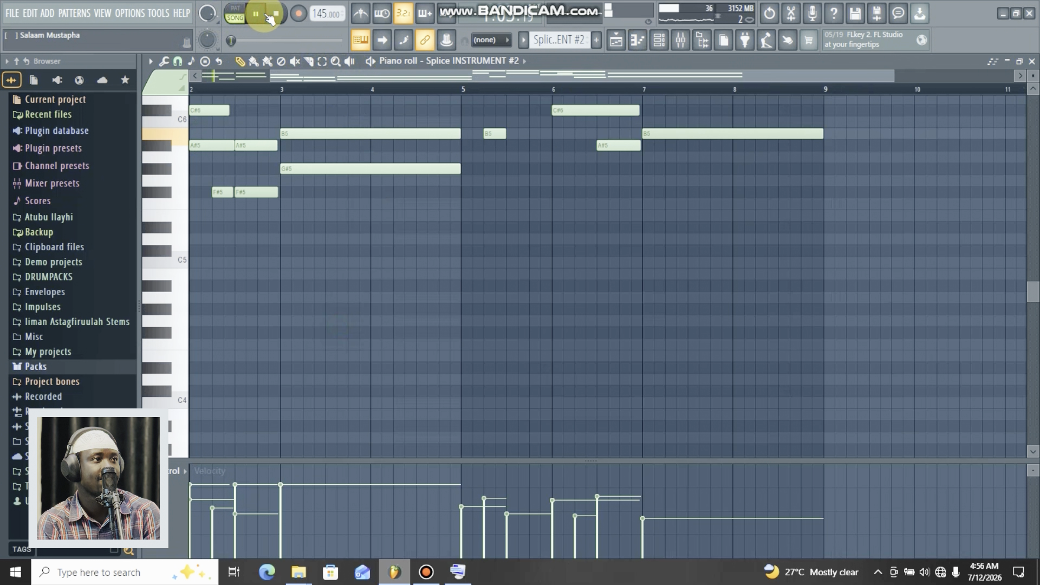
{"action": "left_click", "coordinate": [275, 15]}
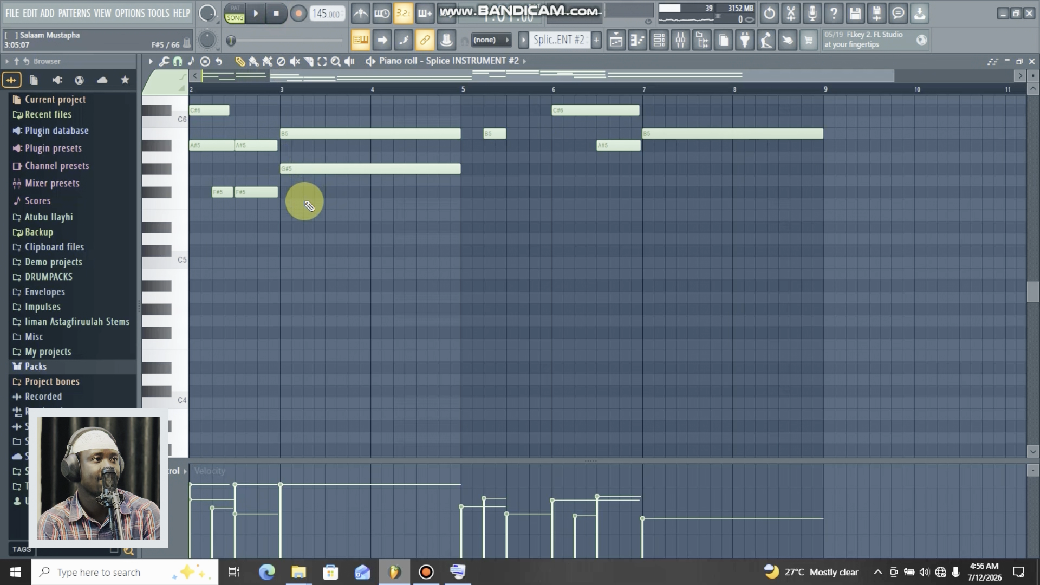
Play the Splice INSTRUMENT #2 pattern with its notes up to F#6 in view, and stop playback
{"action": "scroll", "coordinate": [309, 209], "scroll_direction": "up", "scroll_amount": 5}
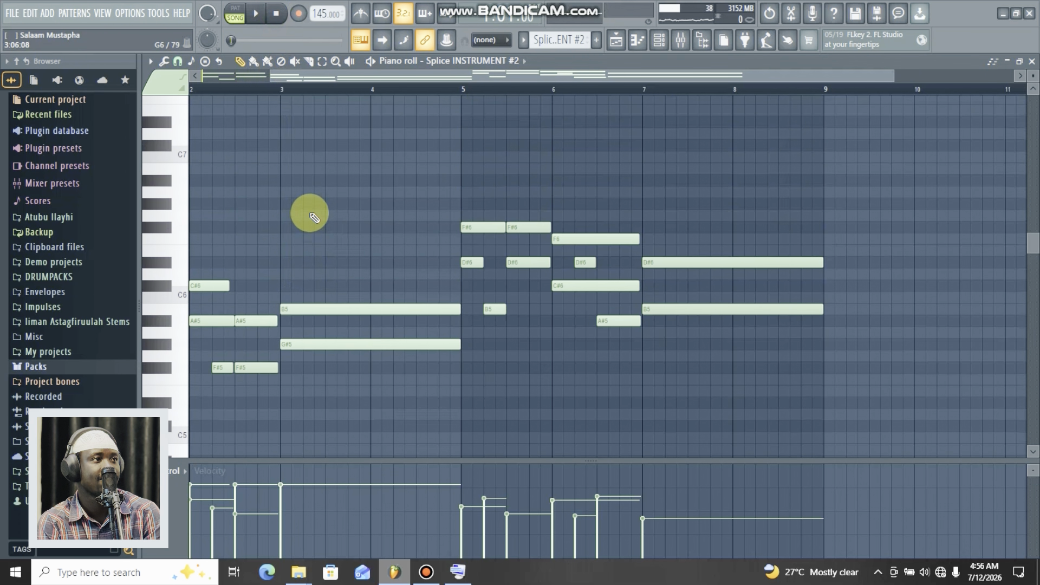
{"action": "scroll", "coordinate": [306, 184], "scroll_direction": "up", "scroll_amount": 1}
{"action": "scroll", "coordinate": [313, 209], "scroll_direction": "down", "scroll_amount": 1}
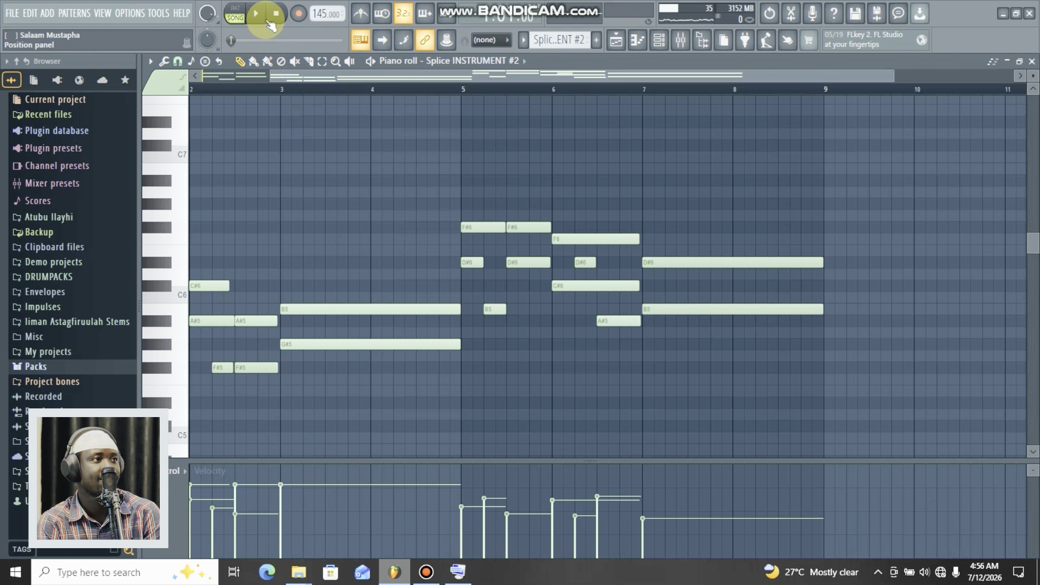
{"action": "left_click", "coordinate": [256, 14]}
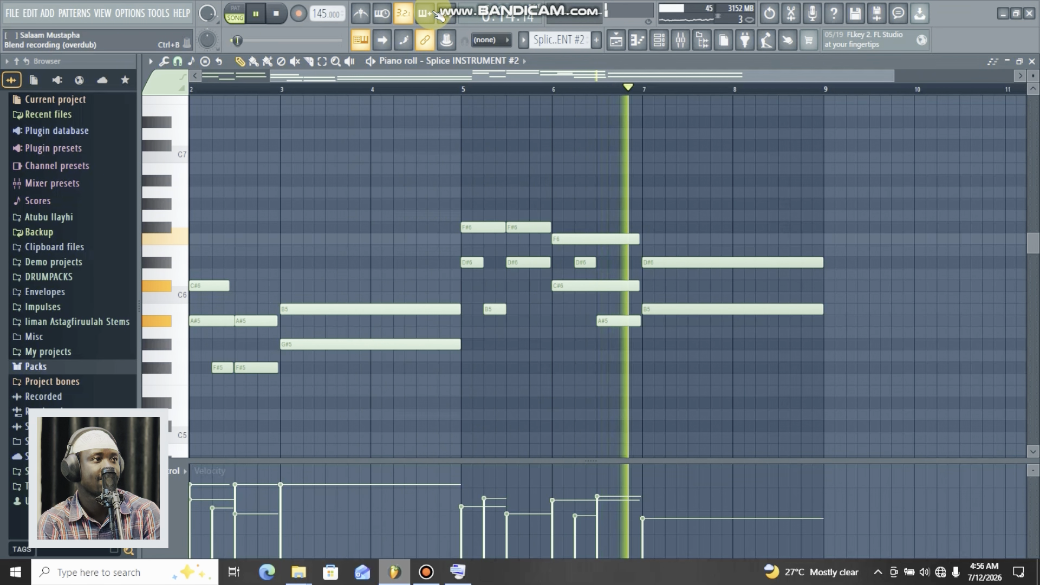
{"action": "left_click", "coordinate": [276, 14]}
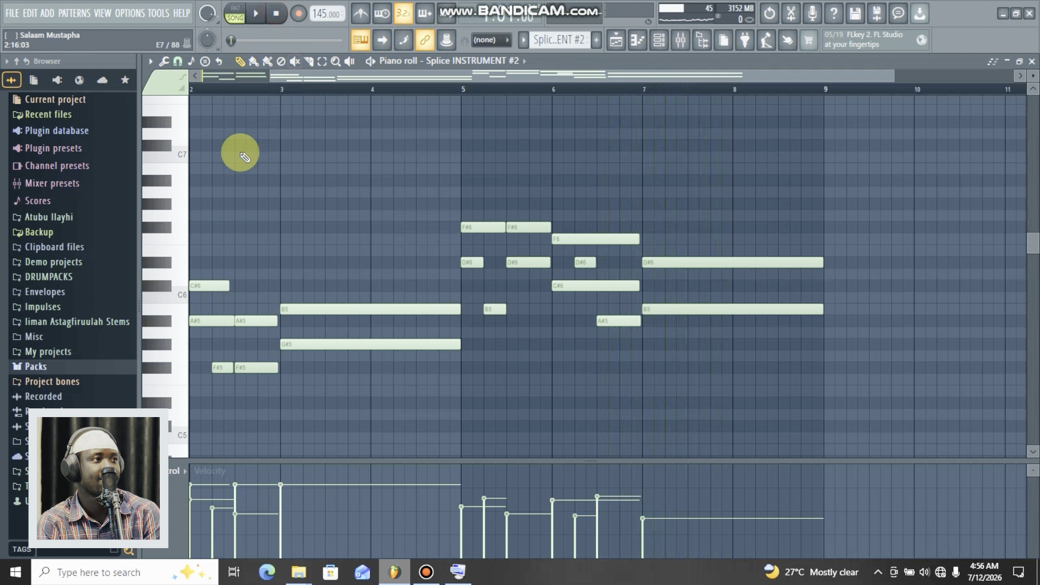
Show Splice INSTRUMENT #2 from bar 1, audition its pitches on the piano roll's keyboard, and play the pattern from the start
{"action": "left_click_drag", "start_coordinate": [389, 75], "coordinate": [262, 76]}
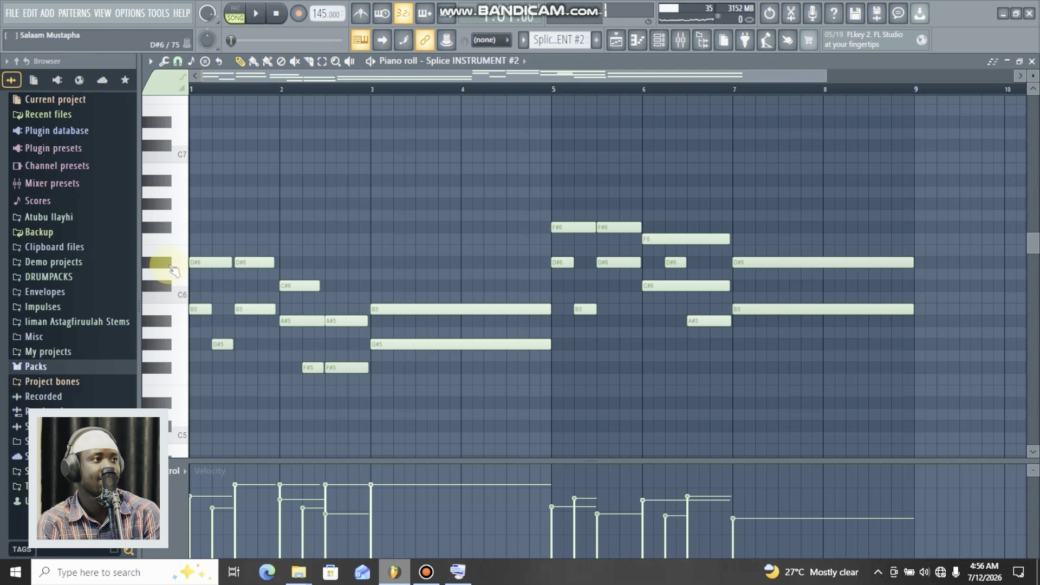
{"action": "left_click_drag", "start_coordinate": [173, 215], "coordinate": [177, 155]}
{"action": "scroll", "coordinate": [178, 324], "scroll_direction": "down", "scroll_amount": 2}
{"action": "scroll", "coordinate": [164, 354], "scroll_direction": "up", "scroll_amount": 1}
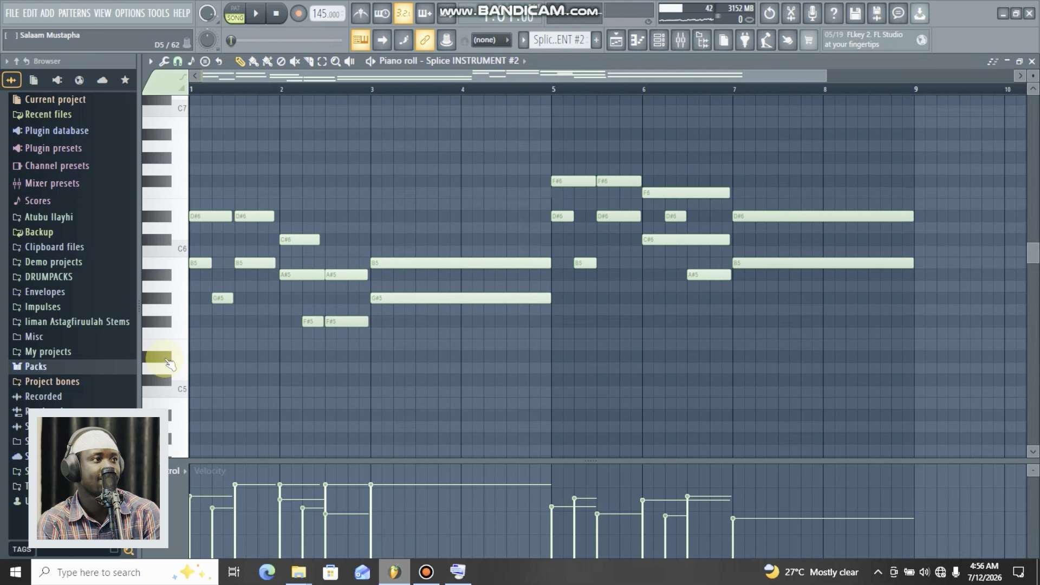
{"action": "left_click_drag", "start_coordinate": [164, 358], "coordinate": [178, 222]}
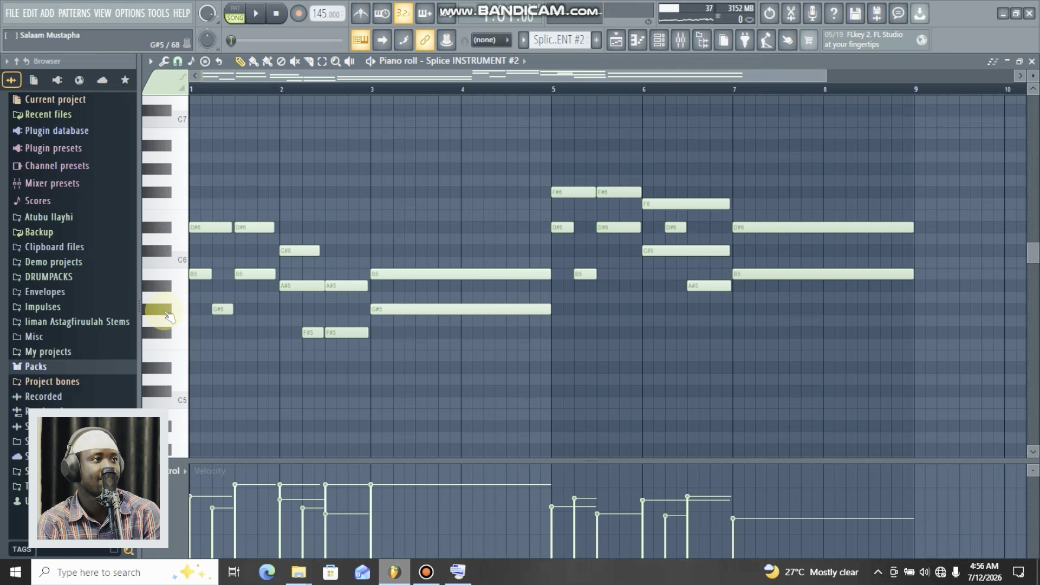
{"action": "left_click", "coordinate": [257, 20]}
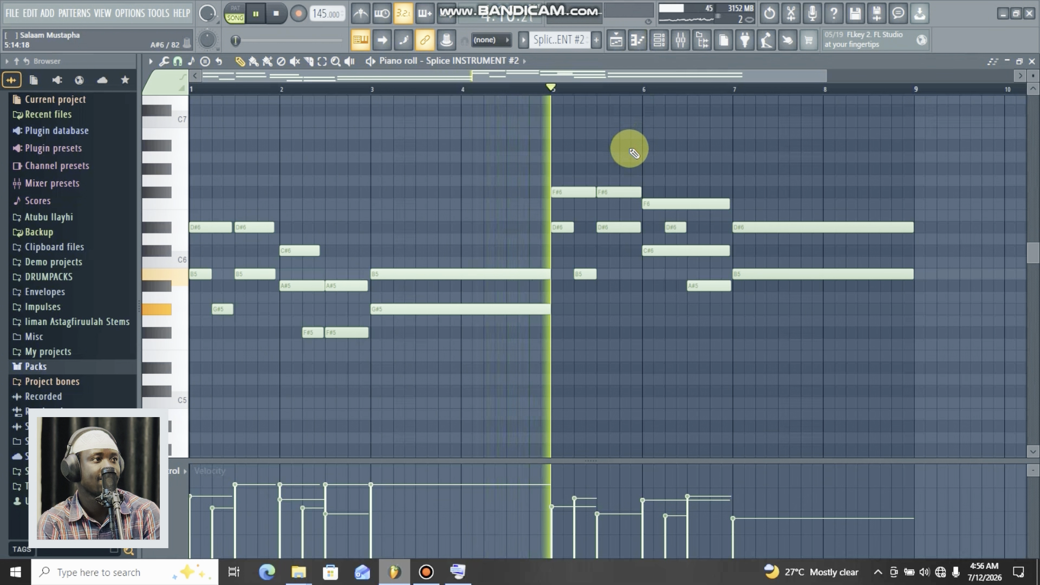
{"action": "left_click", "coordinate": [278, 17]}
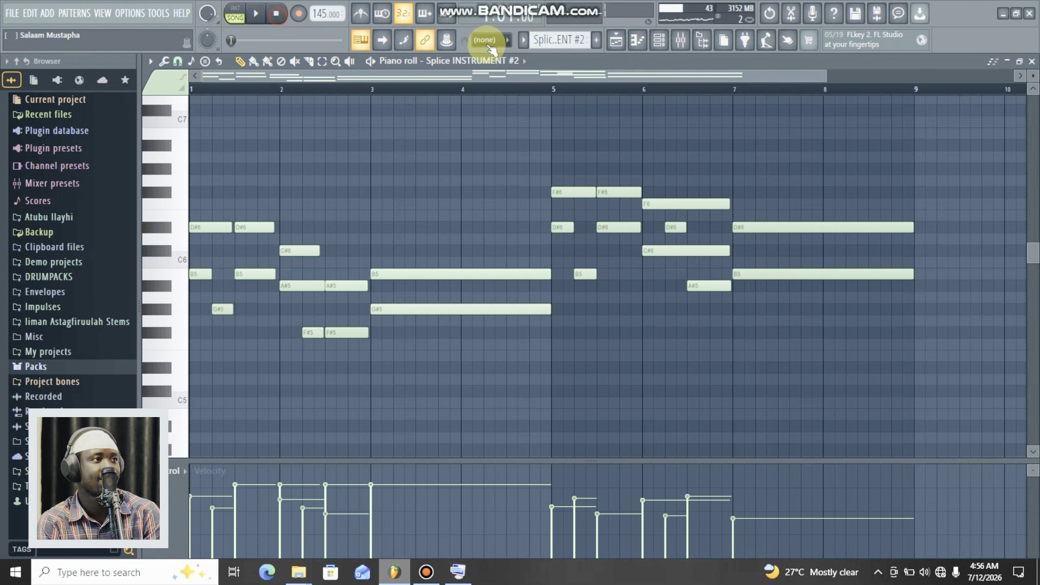
Return to the playlist, unmute the Flute track, and play it together with Splice INSTRUMENT #2 before stopping
{"action": "left_click", "coordinate": [618, 43]}
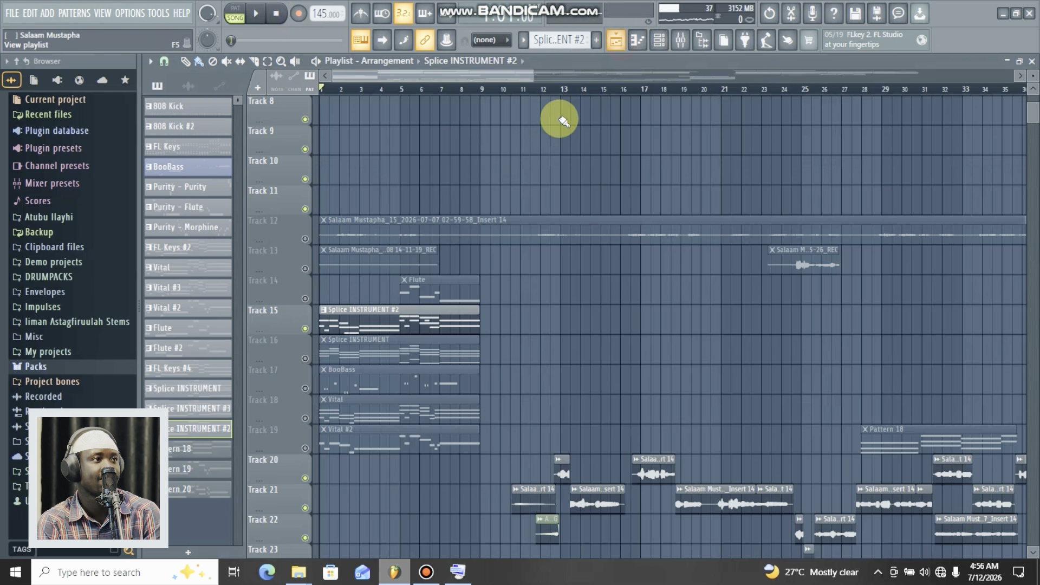
{"action": "left_click", "coordinate": [305, 299]}
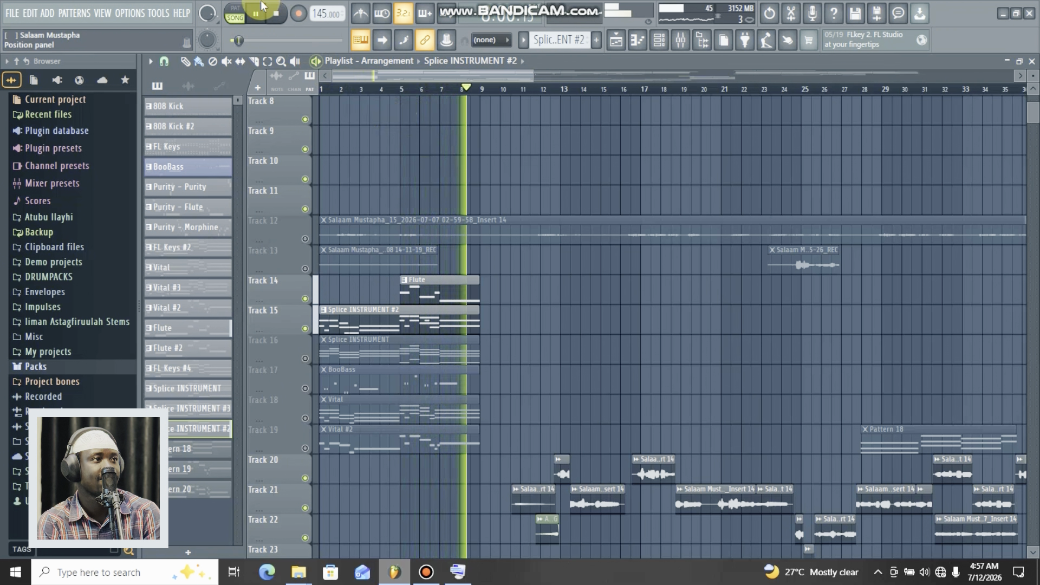
{"action": "left_click", "coordinate": [277, 13]}
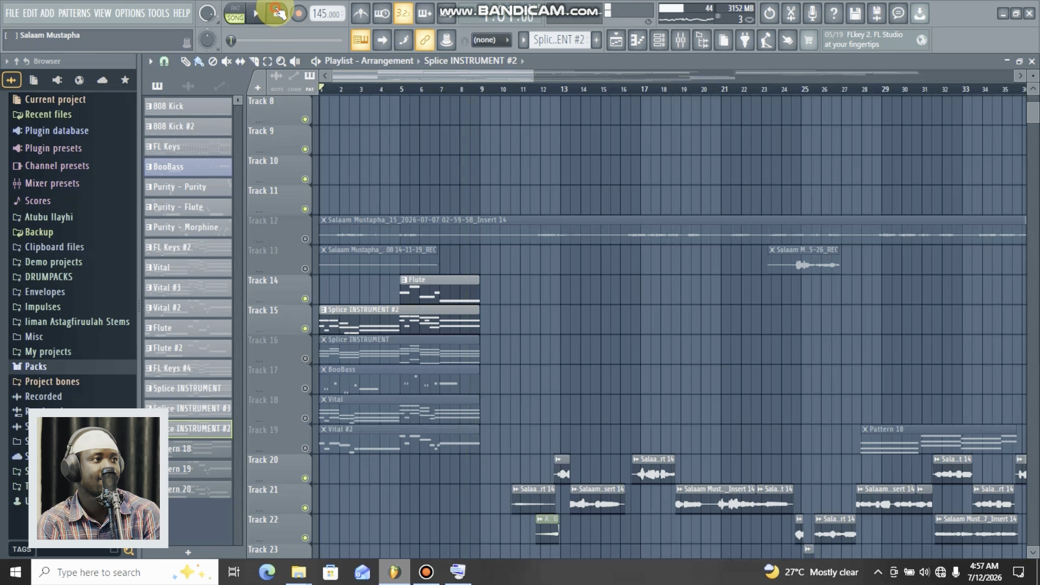
Isolate Track 16's Splice INSTRUMENT pattern and play it in the piano roll while reviewing its notes down to the third octave
{"action": "left_click", "coordinate": [305, 329]}
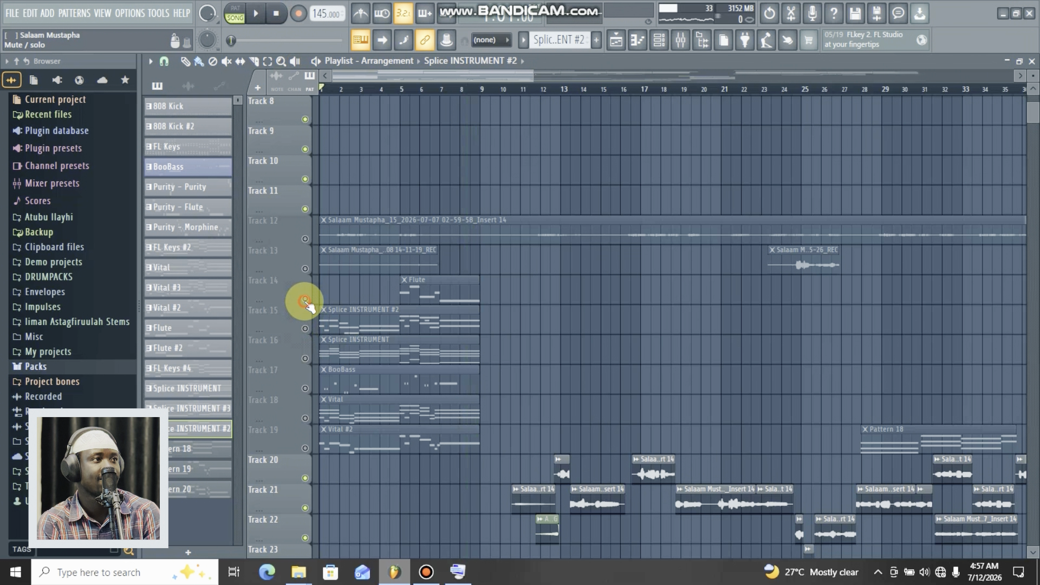
{"action": "double_click", "coordinate": [343, 350]}
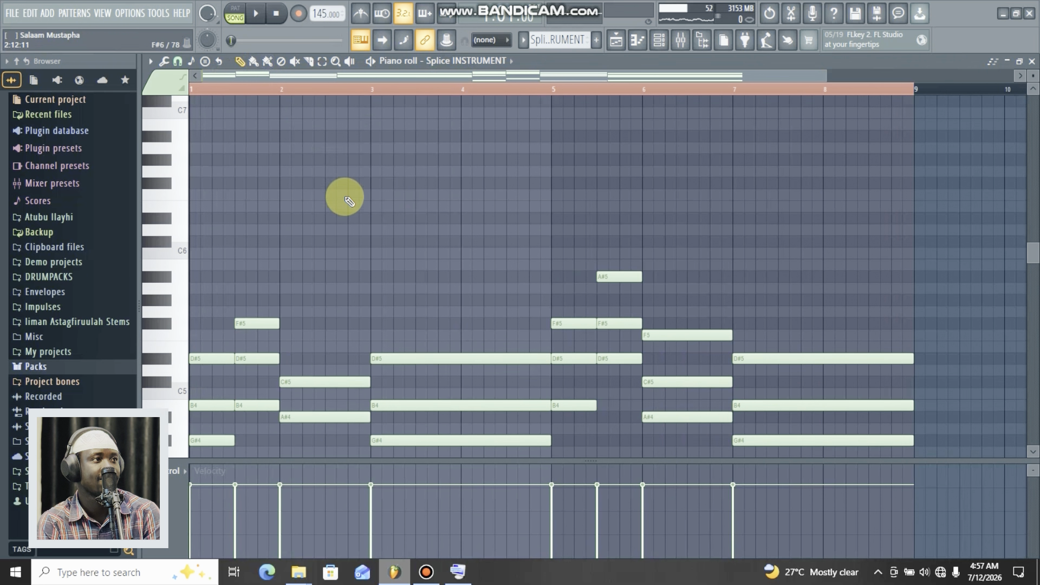
{"action": "left_click", "coordinate": [256, 13]}
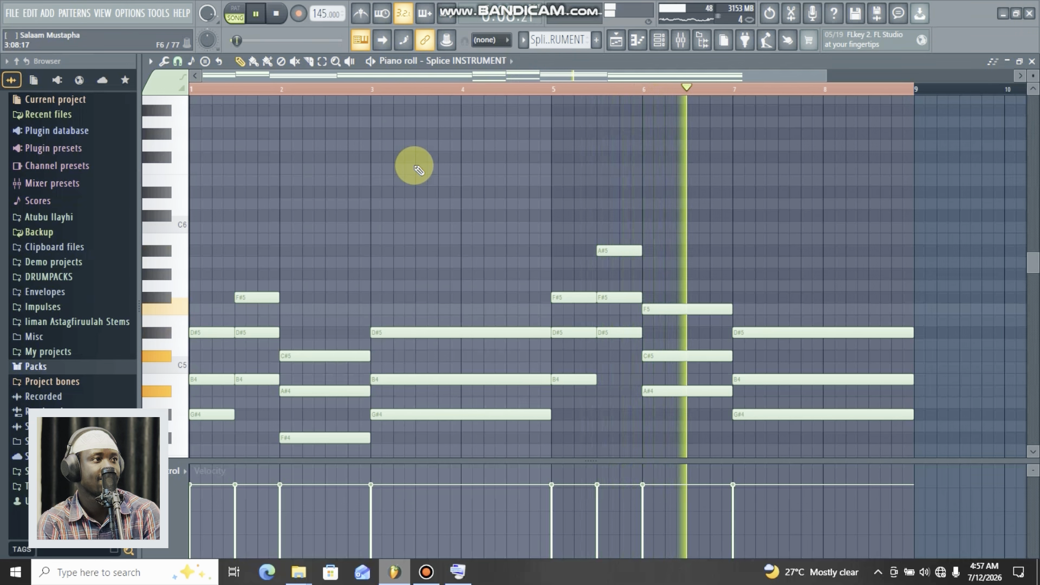
{"action": "scroll", "coordinate": [499, 275], "scroll_direction": "down", "scroll_amount": 5}
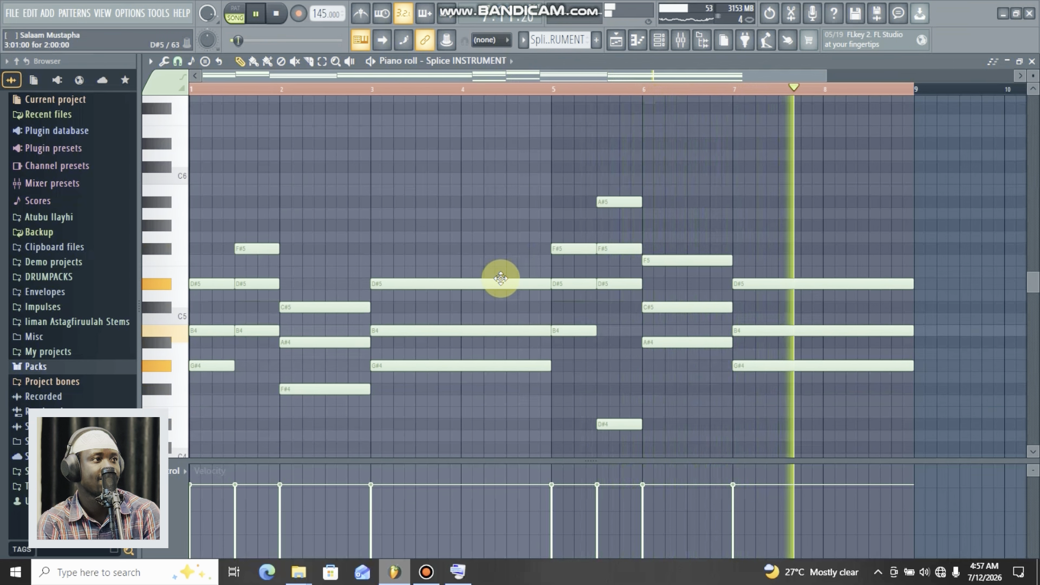
{"action": "scroll", "coordinate": [500, 269], "scroll_direction": "up", "scroll_amount": 2}
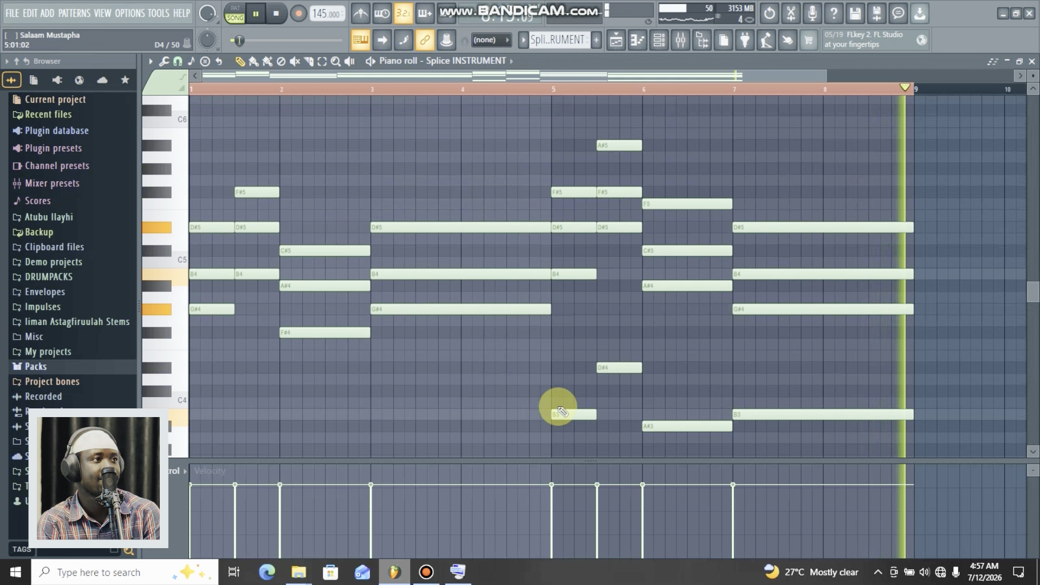
{"action": "left_click", "coordinate": [257, 10]}
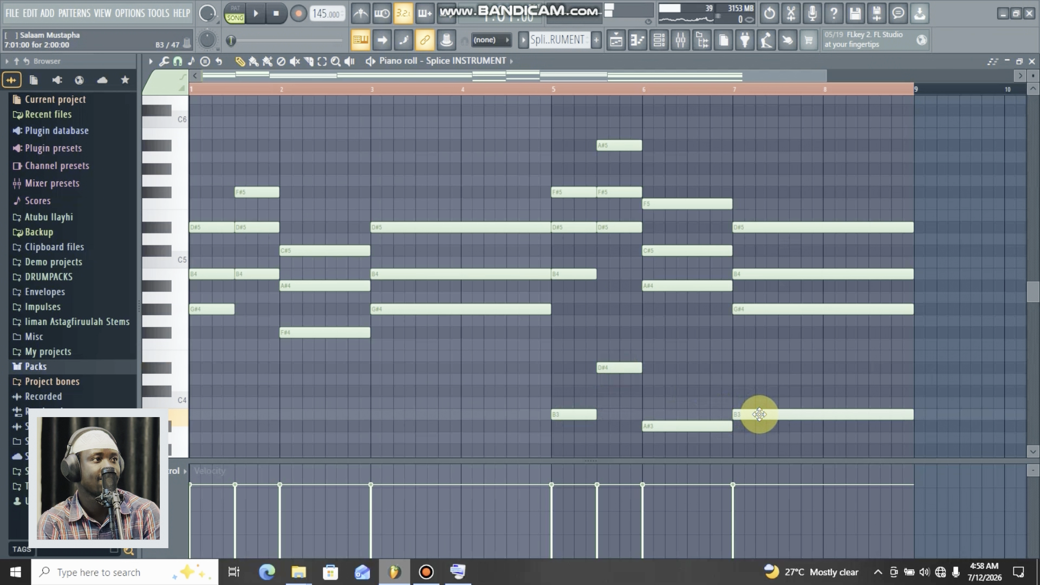
Return to the playlist, unmute Tracks 14 and 15, and play them together with Splice INSTRUMENT before stopping
{"action": "left_click", "coordinate": [617, 40]}
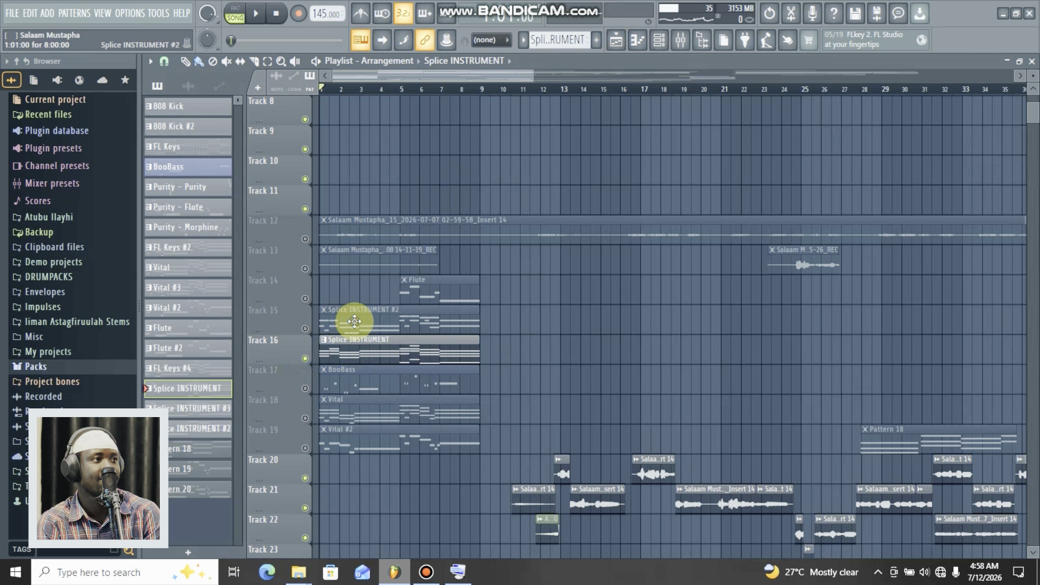
{"action": "left_click", "coordinate": [305, 328]}
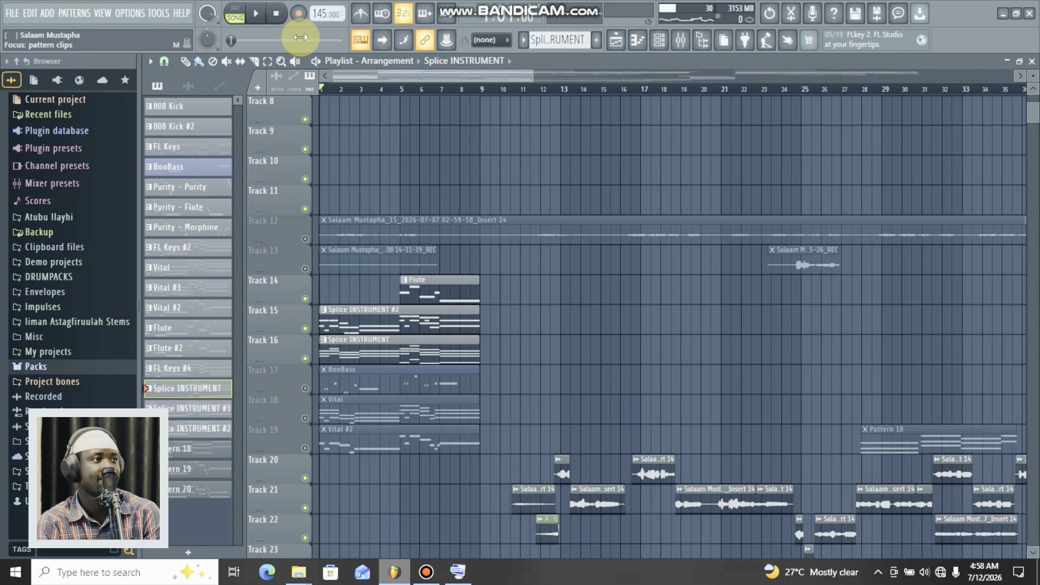
{"action": "left_click", "coordinate": [260, 16]}
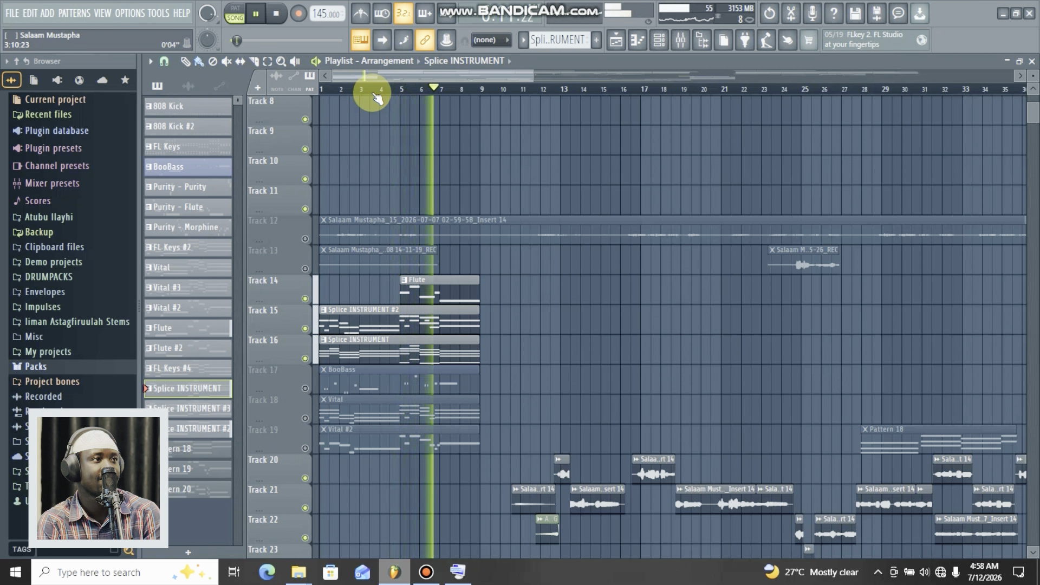
{"action": "left_click", "coordinate": [277, 14]}
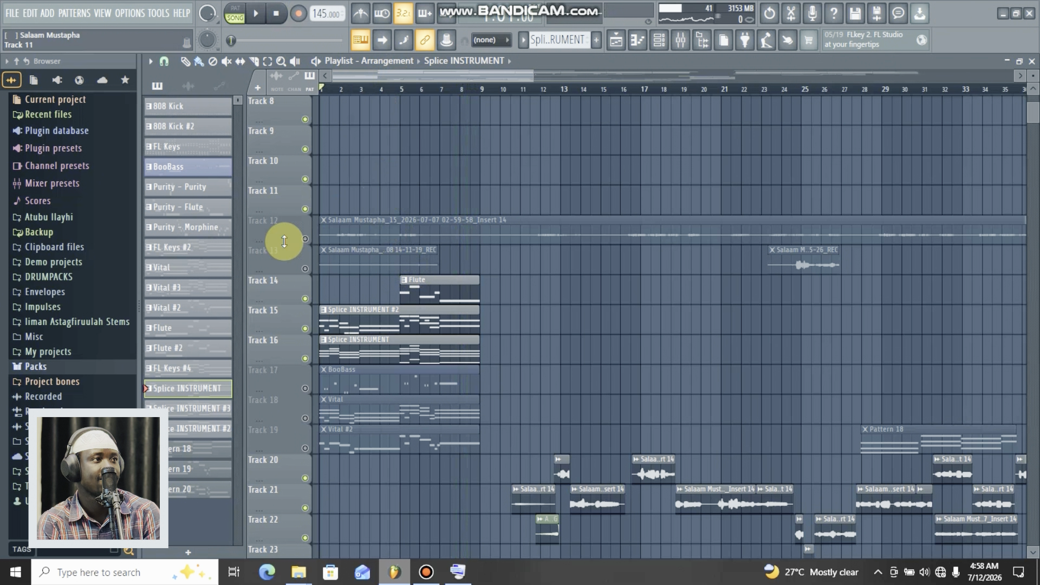
Mute Tracks 14 to 16, unmute the BooBass track, and open the BooBass pattern in the piano roll
{"action": "left_click", "coordinate": [306, 358]}
{"action": "left_click", "coordinate": [305, 329]}
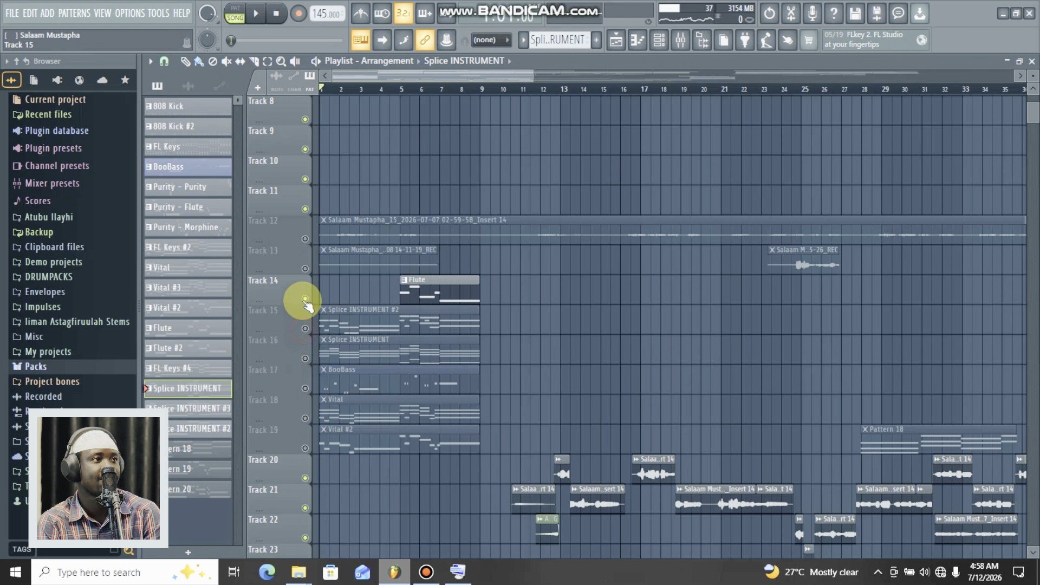
{"action": "left_click", "coordinate": [305, 299]}
{"action": "left_click", "coordinate": [306, 388]}
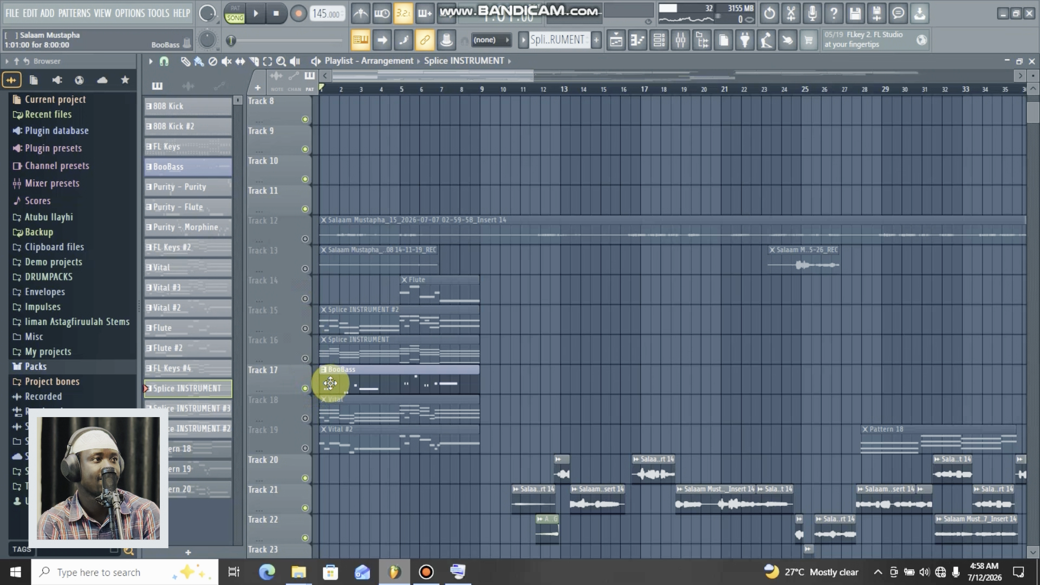
{"action": "double_click", "coordinate": [330, 383]}
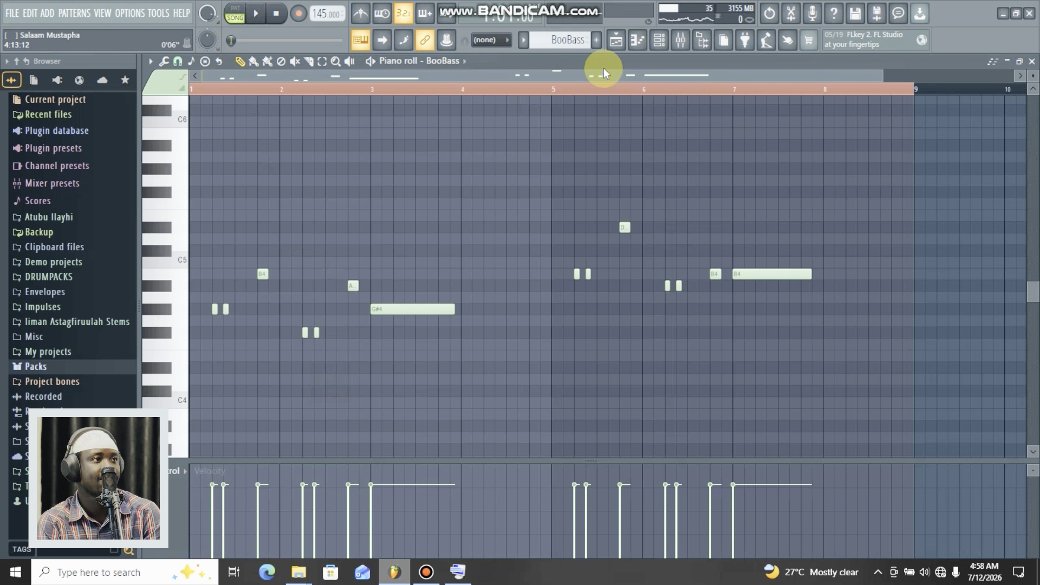
Play the BooBass pattern with its notes enlarged in the piano roll, stop playback, and return to the playlist
{"action": "left_click_drag", "start_coordinate": [892, 81], "coordinate": [394, 88]}
{"action": "left_click", "coordinate": [256, 14]}
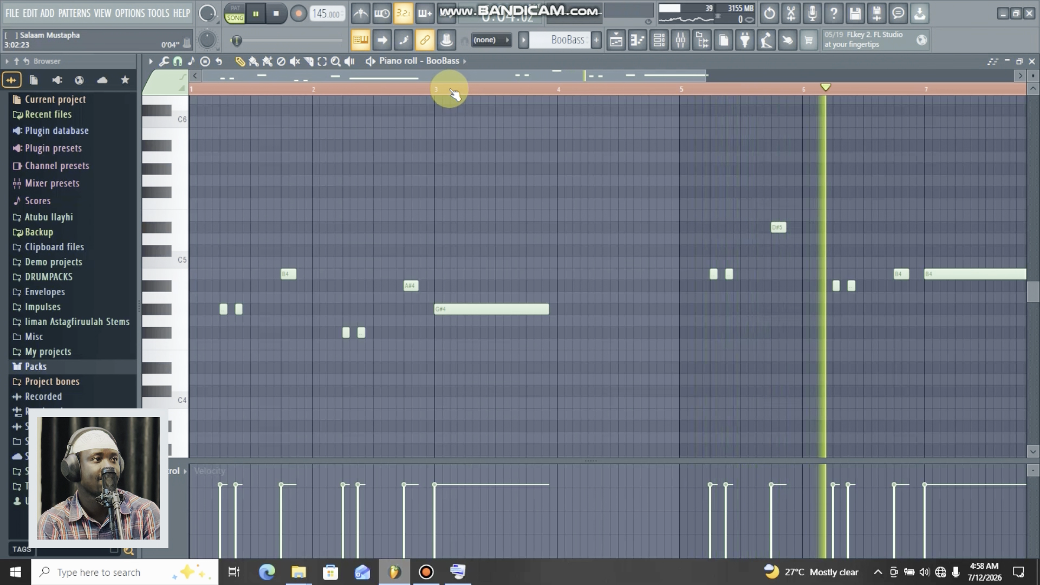
{"action": "left_click", "coordinate": [277, 14]}
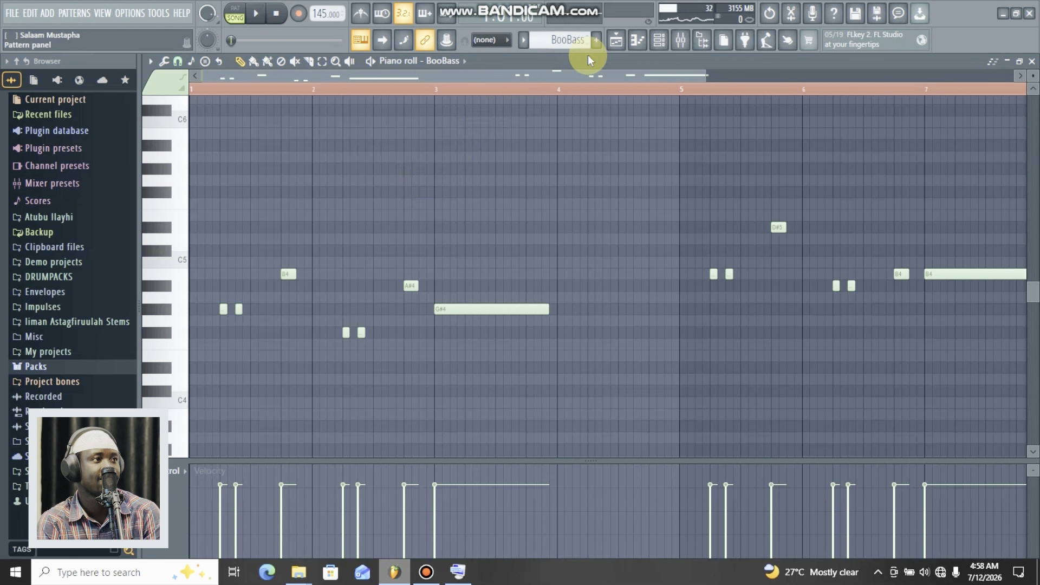
{"action": "left_click", "coordinate": [615, 40]}
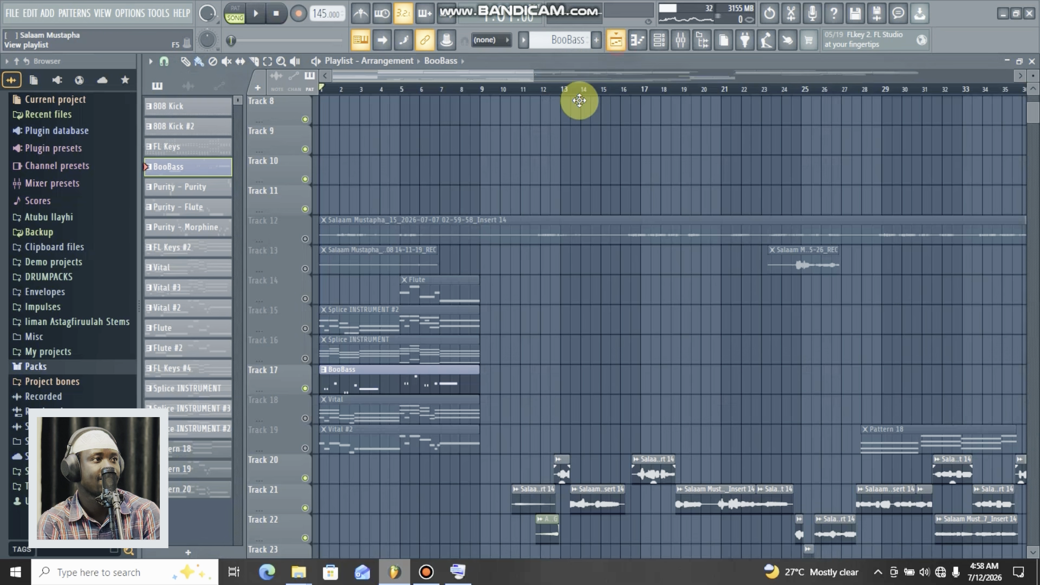
Unmute Tracks 14, 15 and 16 and play them together with the BooBass pattern before stopping
{"action": "left_click", "coordinate": [306, 298]}
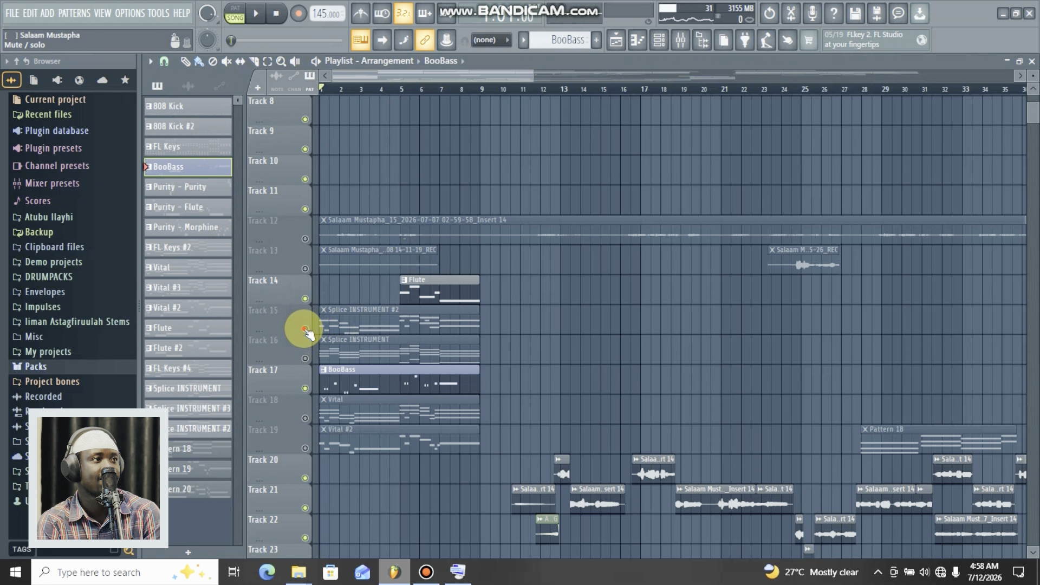
{"action": "left_click", "coordinate": [306, 328]}
{"action": "left_click", "coordinate": [304, 358]}
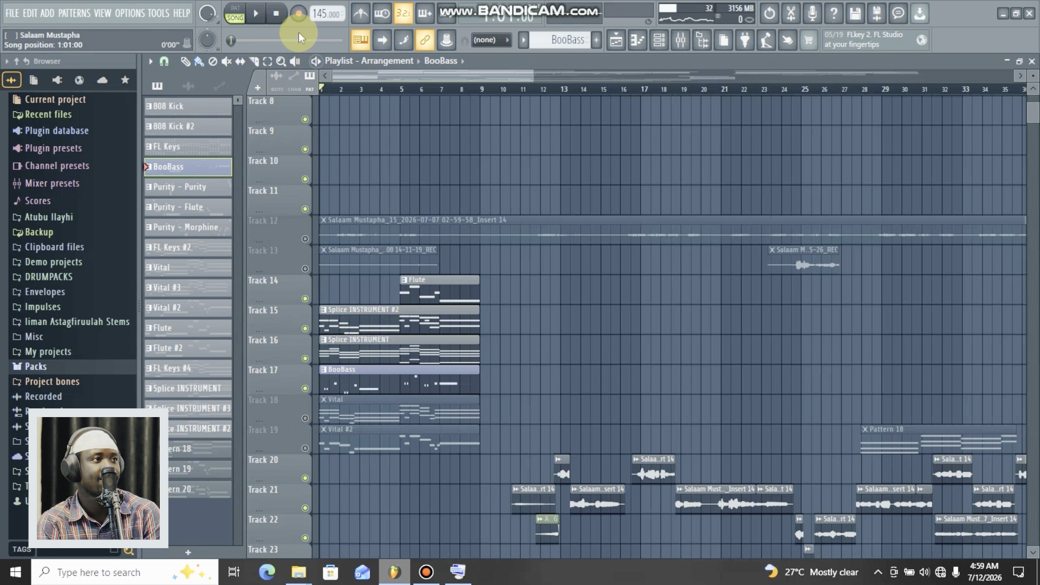
{"action": "left_click", "coordinate": [259, 16]}
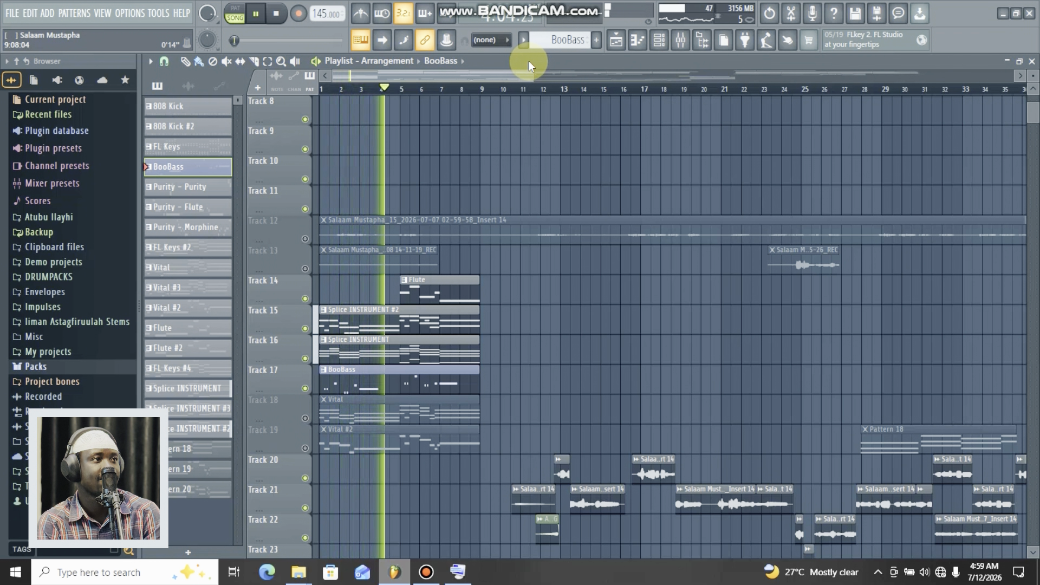
{"action": "mouse_move", "coordinate": [389, 4]}
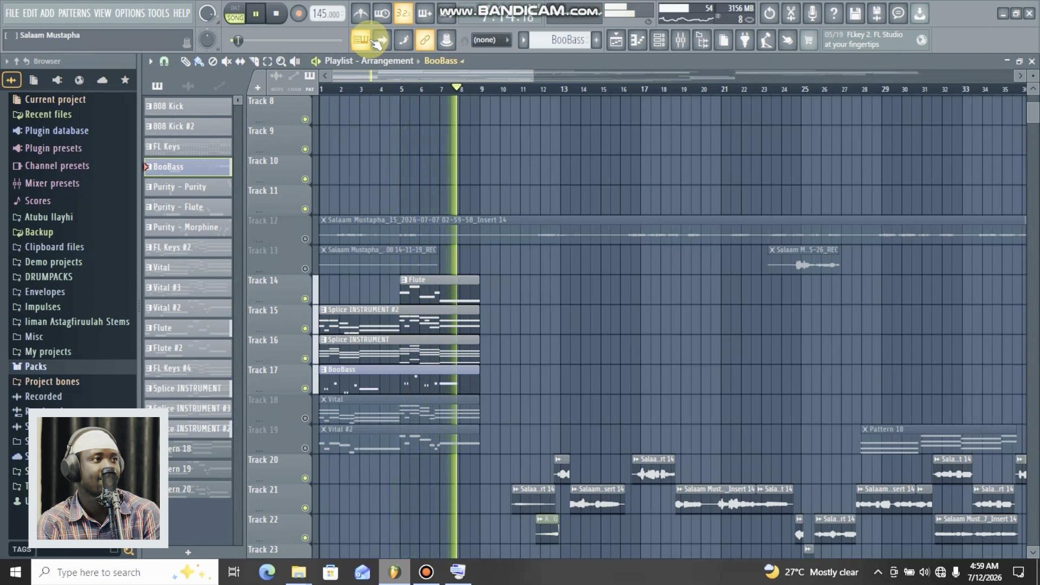
{"action": "left_click", "coordinate": [275, 14]}
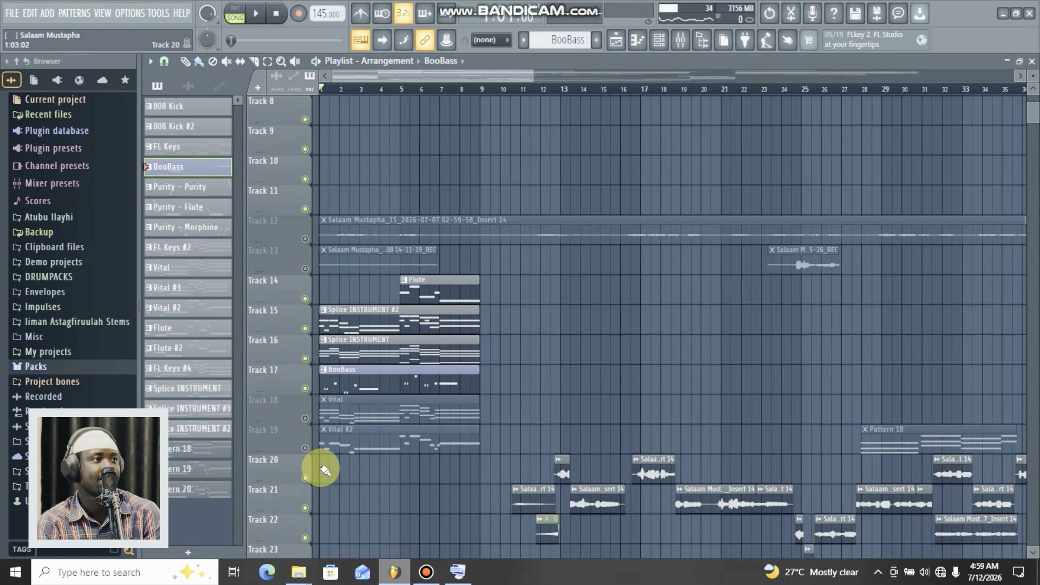
Unmute Track 19, review the Vital #2 notes in the piano roll, and isolate the pattern by muting Tracks 14 to 17
{"action": "left_click", "coordinate": [305, 449]}
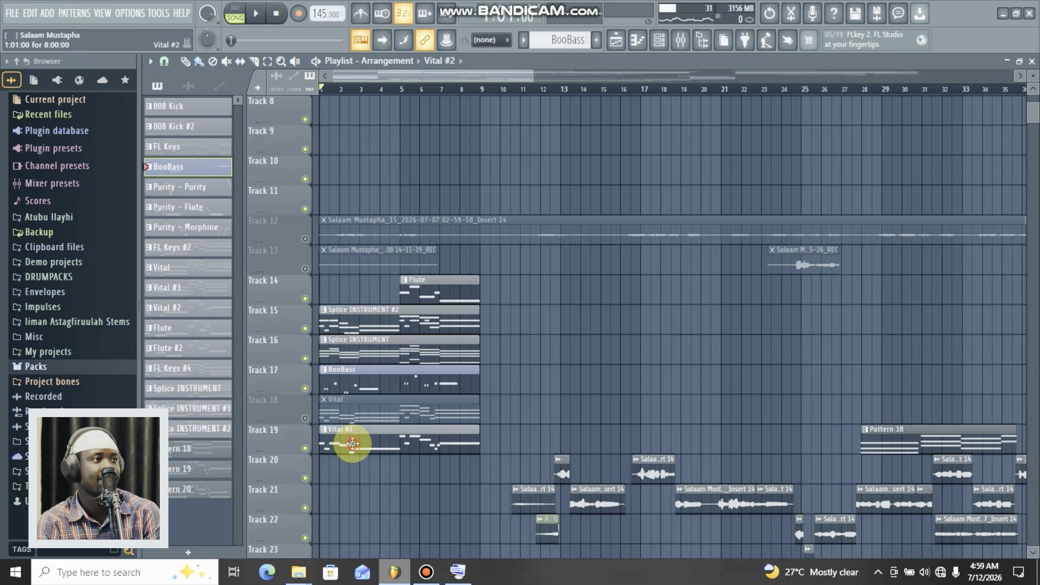
{"action": "double_click", "coordinate": [352, 444]}
{"action": "scroll", "coordinate": [359, 242], "scroll_direction": "up", "scroll_amount": 5}
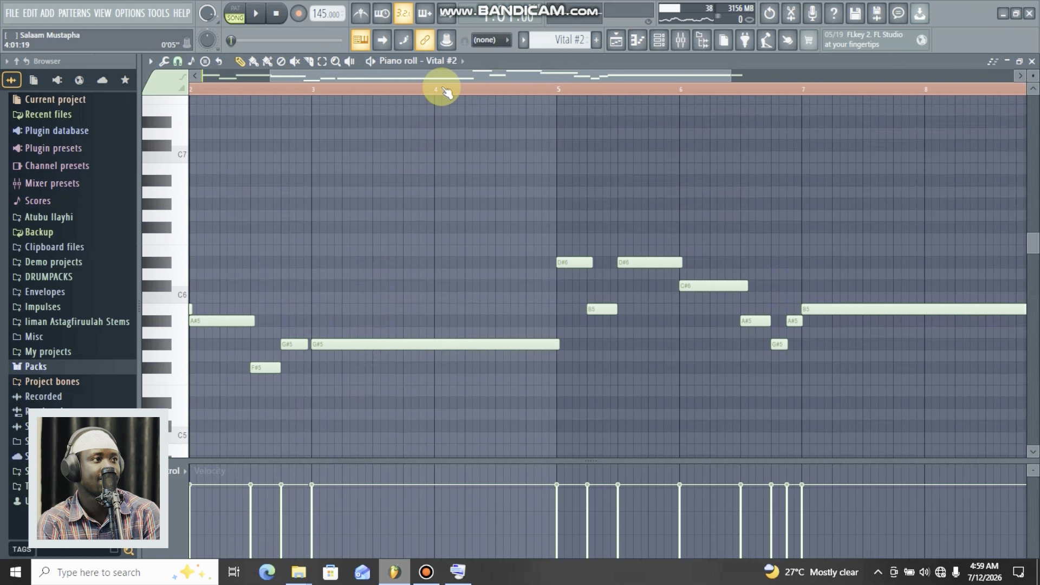
{"action": "scroll", "coordinate": [375, 75], "scroll_direction": "left", "scroll_amount": 2}
{"action": "left_click", "coordinate": [620, 44]}
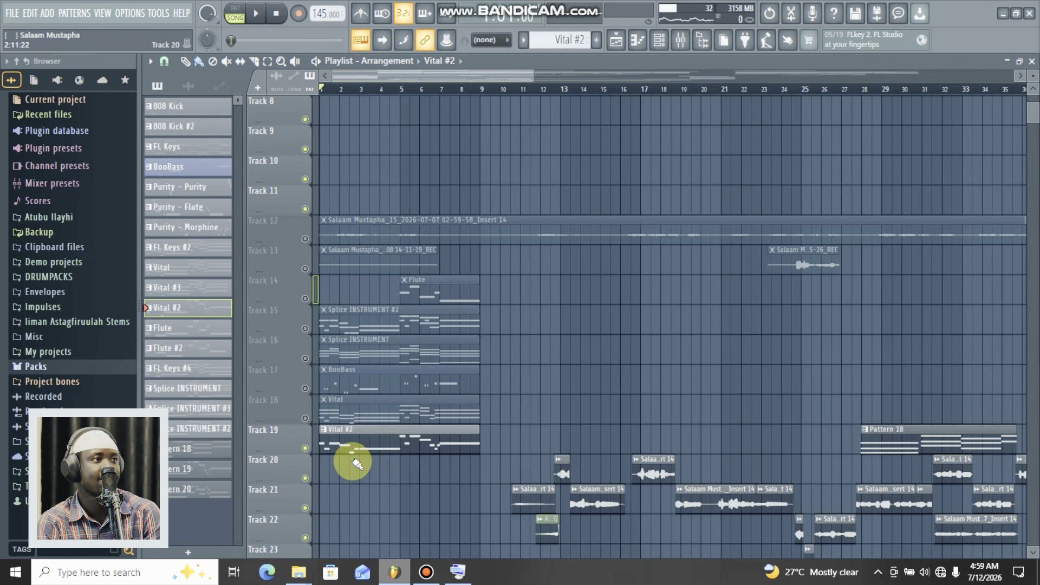
{"action": "scroll", "coordinate": [399, 430], "scroll_direction": "down", "scroll_amount": 2}
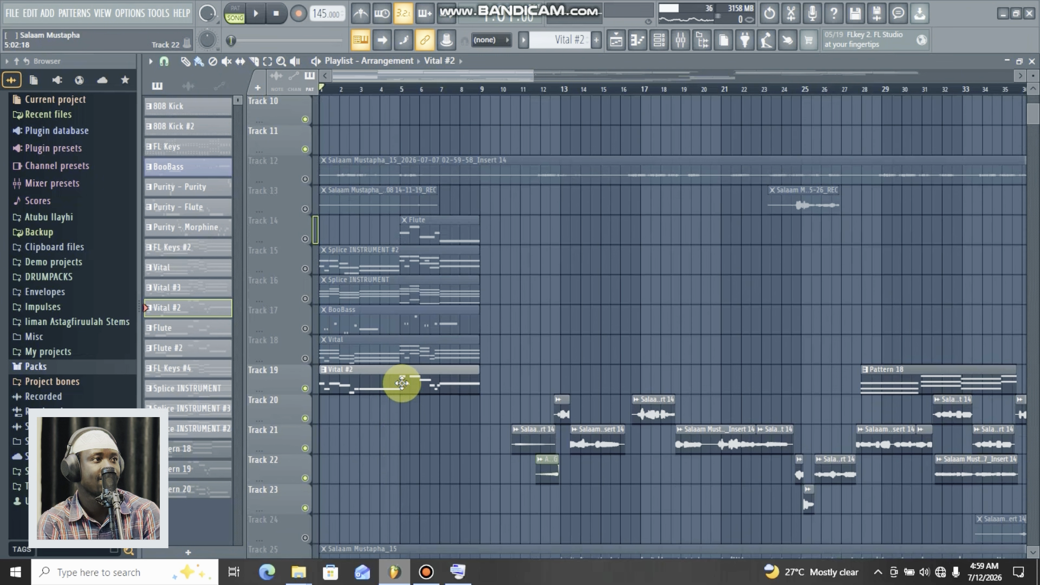
{"action": "scroll", "coordinate": [401, 382], "scroll_direction": "up", "scroll_amount": 2}
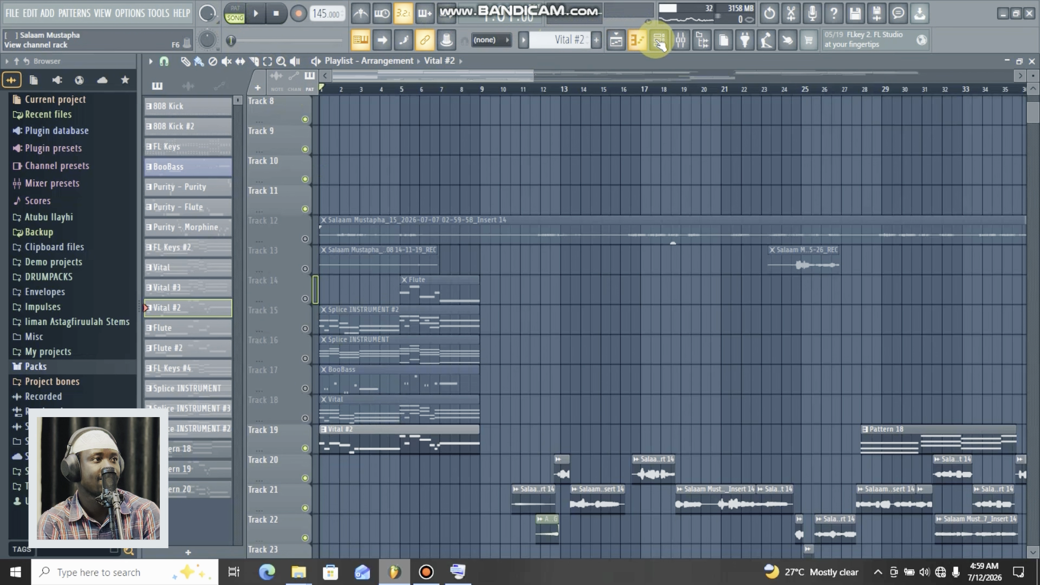
Play the Vital #2 pattern from its first bar in the piano roll, stop playback, and return to the playlist
{"action": "double_click", "coordinate": [396, 451]}
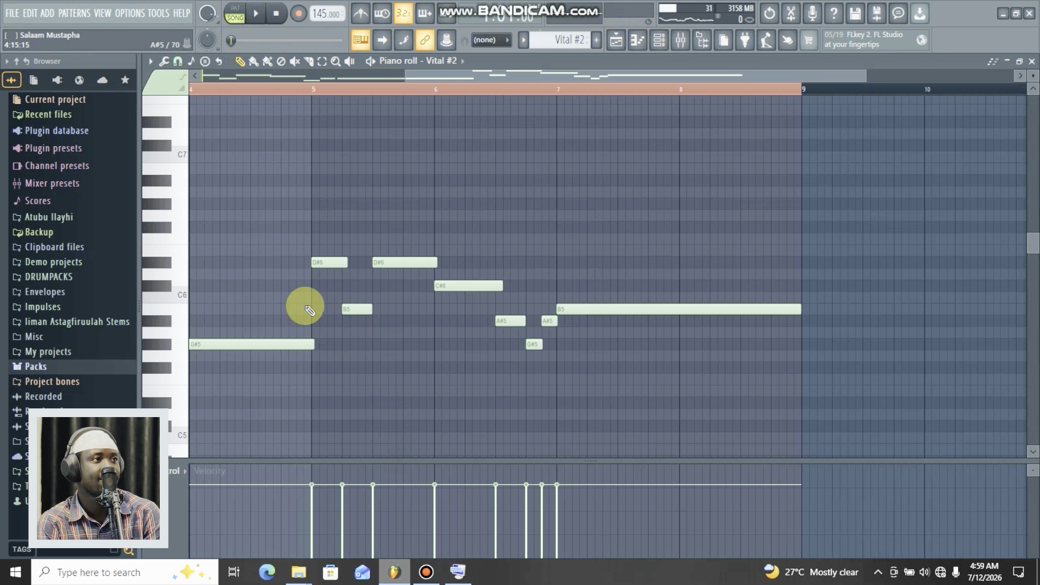
{"action": "left_click_drag", "start_coordinate": [442, 80], "coordinate": [232, 76]}
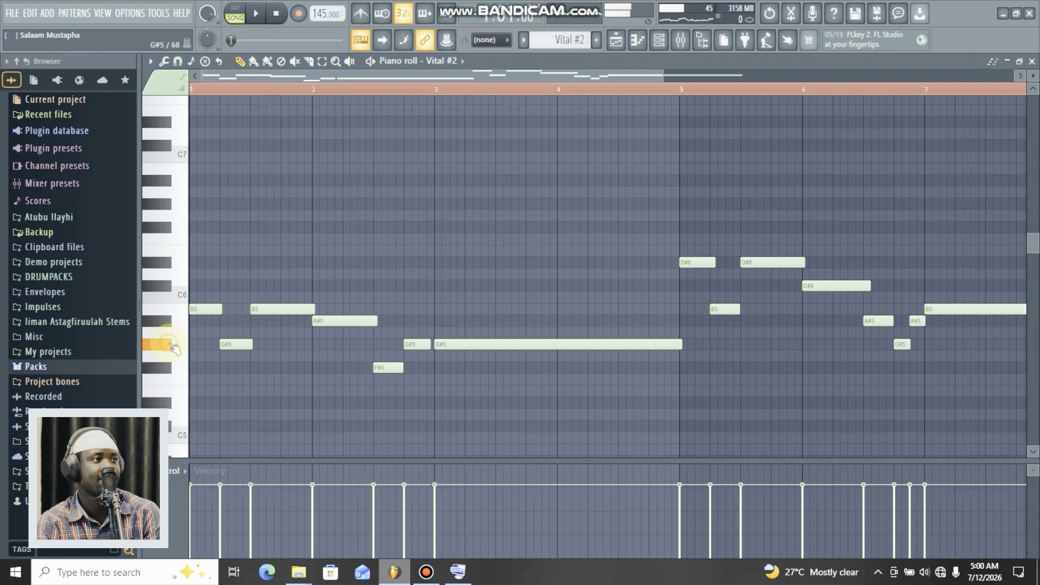
{"action": "left_click", "coordinate": [260, 13]}
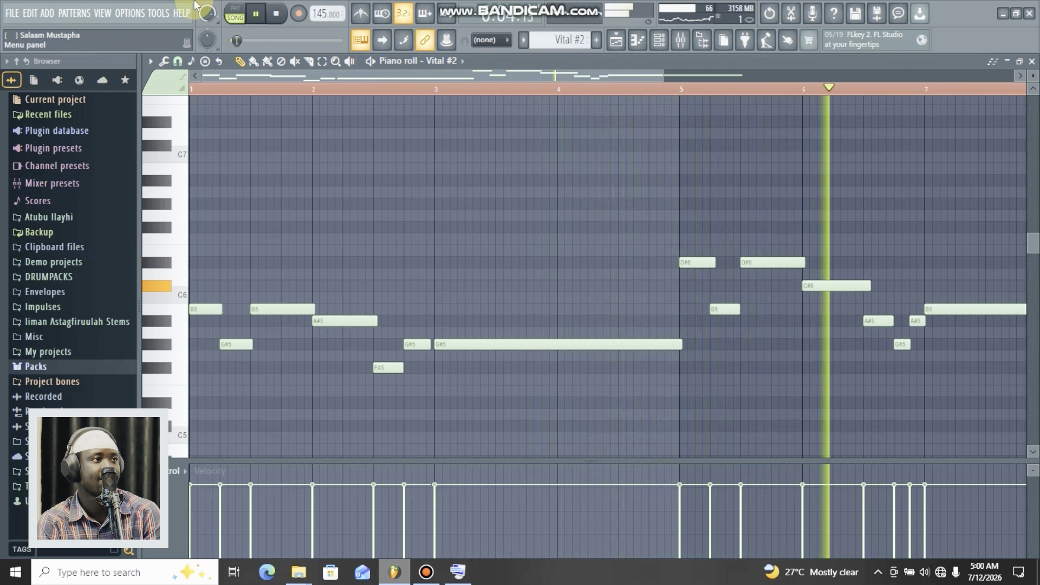
{"action": "left_click", "coordinate": [281, 16]}
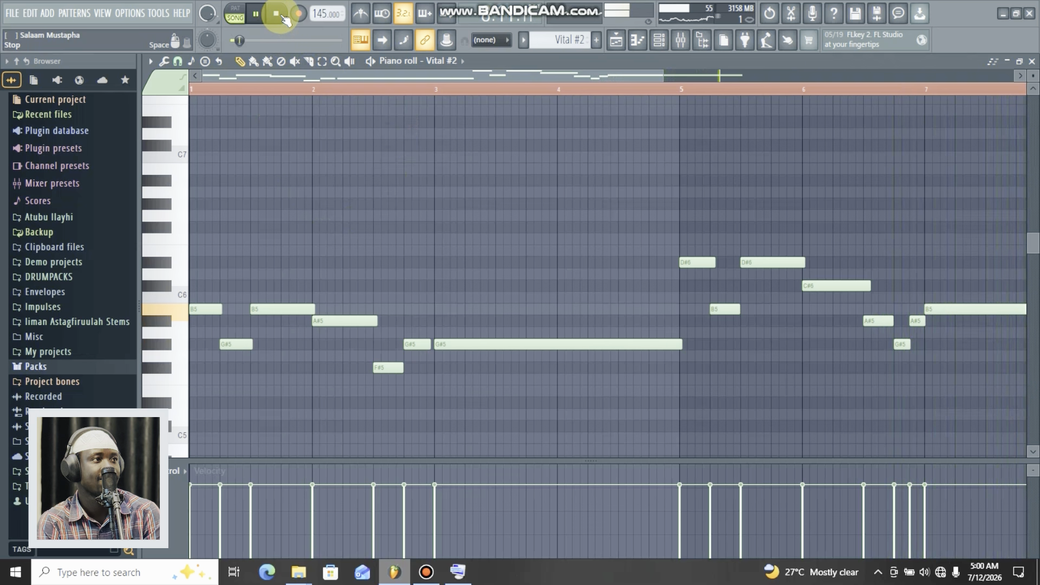
{"action": "left_click", "coordinate": [617, 42]}
Unmute Tracks 14 to 17 alongside Vital #2, keeping the Vital pattern on Track 18 muted
{"action": "left_click", "coordinate": [305, 418]}
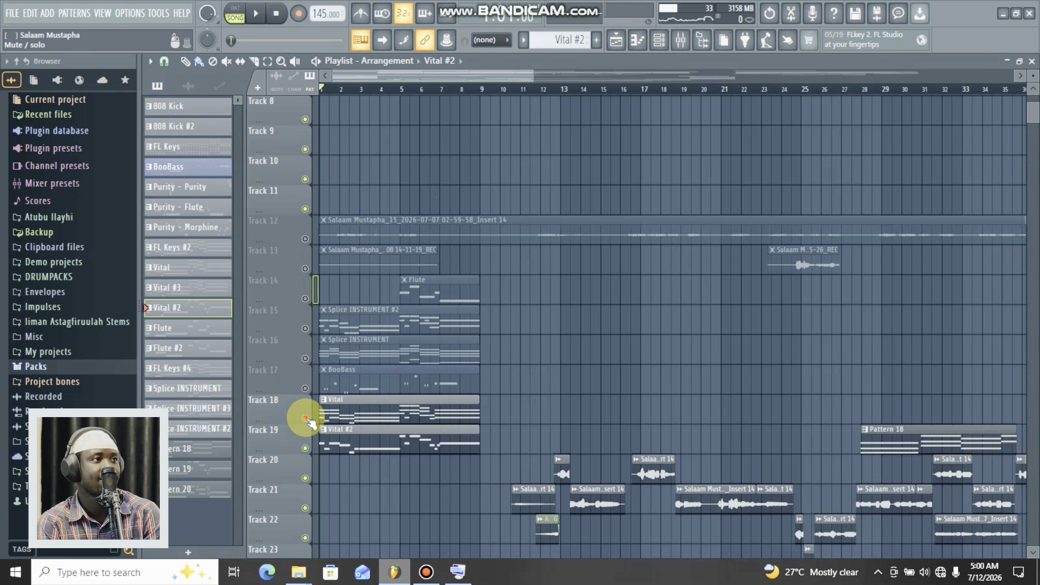
{"action": "left_click", "coordinate": [305, 418]}
{"action": "left_click", "coordinate": [305, 389]}
{"action": "left_click", "coordinate": [304, 359]}
{"action": "left_click", "coordinate": [304, 329]}
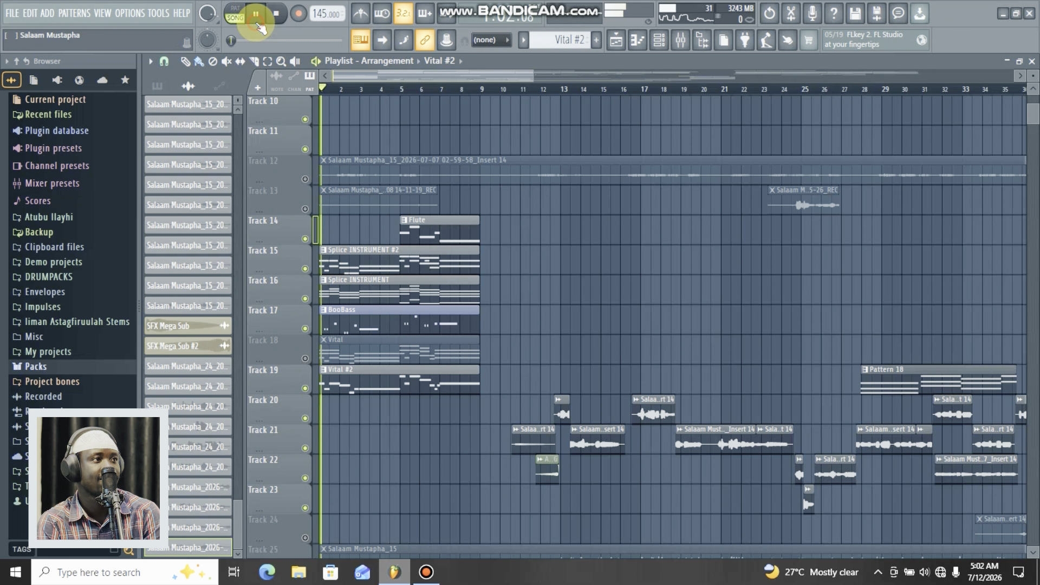
Play the layered intro patterns, stop, and replay them from the start through bar 8
{"action": "key", "text": "space"}
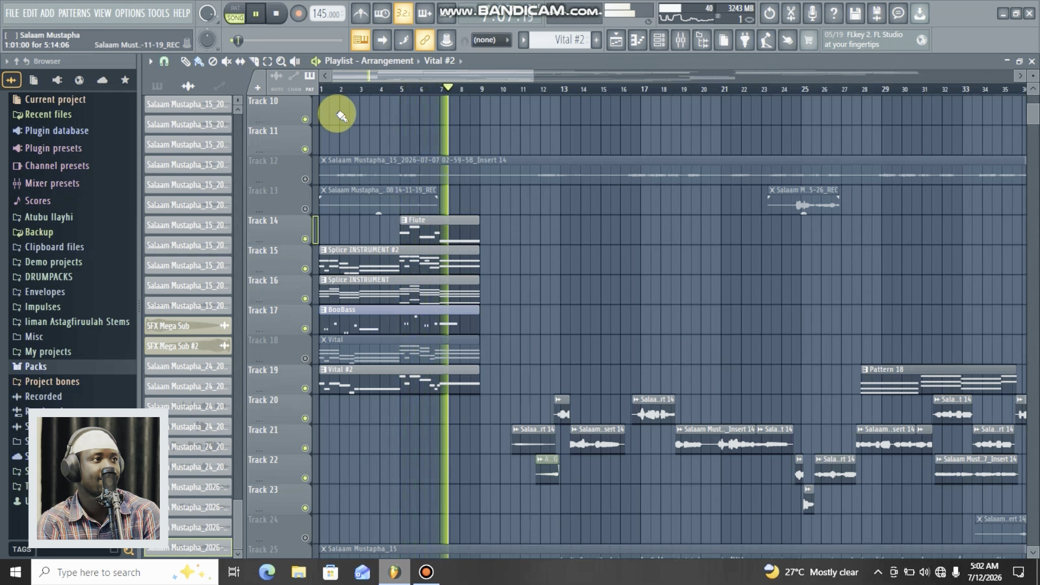
{"action": "left_click", "coordinate": [278, 15]}
{"action": "left_click", "coordinate": [262, 14]}
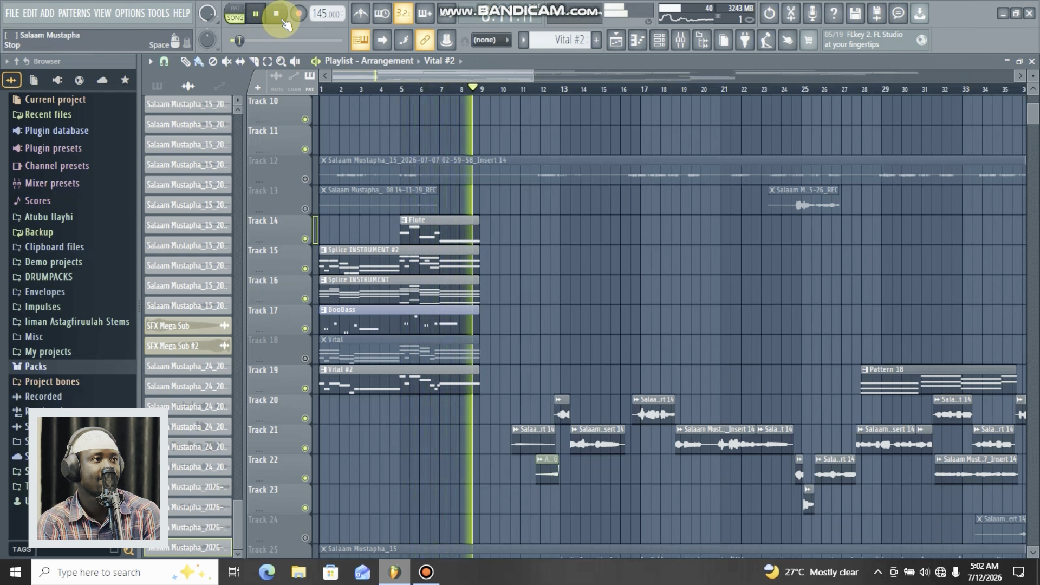
{"action": "left_click", "coordinate": [281, 20]}
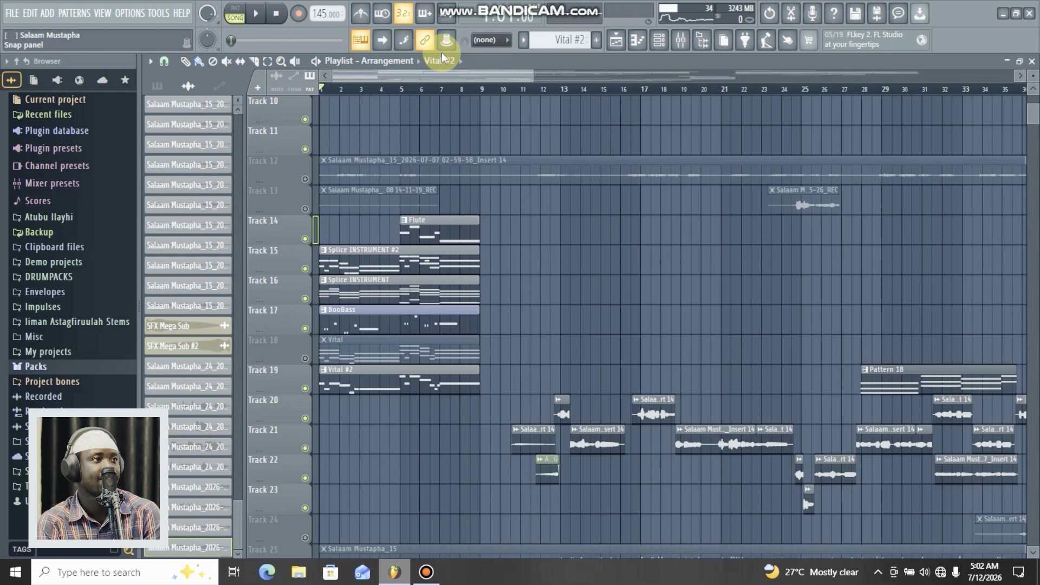
Open the mixer, mute Inserts 11 to 13, and close the mixer
{"action": "left_click", "coordinate": [681, 40]}
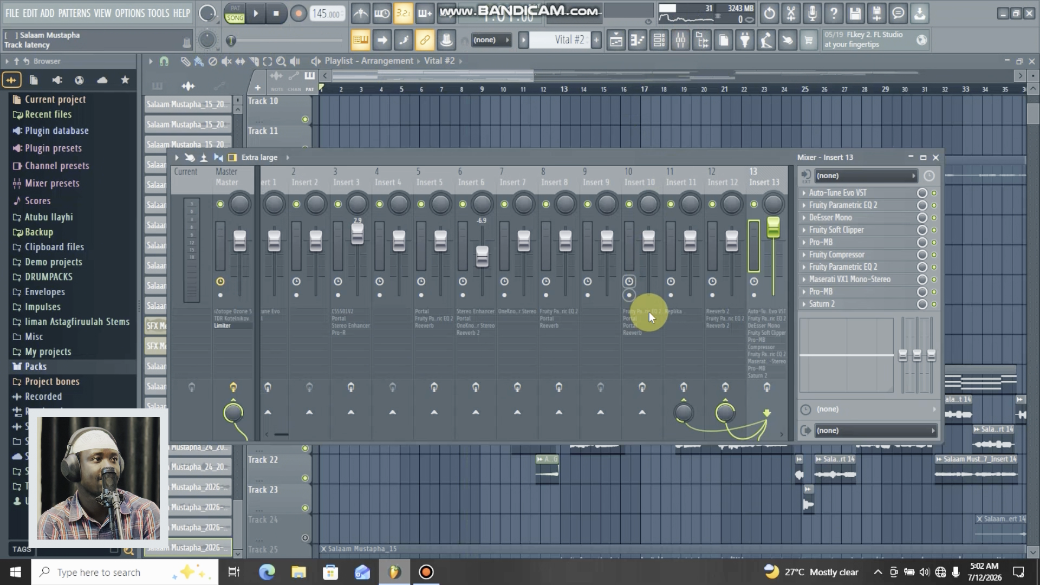
{"action": "left_click", "coordinate": [754, 206]}
{"action": "left_click", "coordinate": [754, 204]}
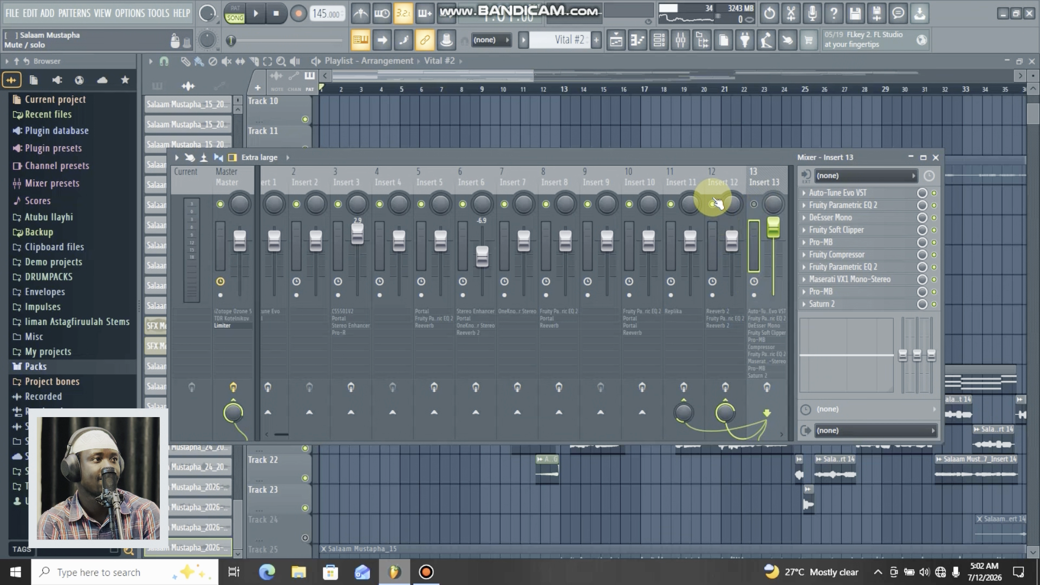
{"action": "left_click", "coordinate": [713, 204]}
{"action": "left_click", "coordinate": [671, 204]}
{"action": "left_click_drag", "start_coordinate": [283, 437], "coordinate": [254, 430]}
{"action": "left_click", "coordinate": [422, 206]}
{"action": "left_click", "coordinate": [589, 62]}
Unmute the piano audio clip on Track 3 and mute the intro patterns on Tracks 14 to 19
{"action": "scroll", "coordinate": [559, 314], "scroll_direction": "up", "scroll_amount": 3}
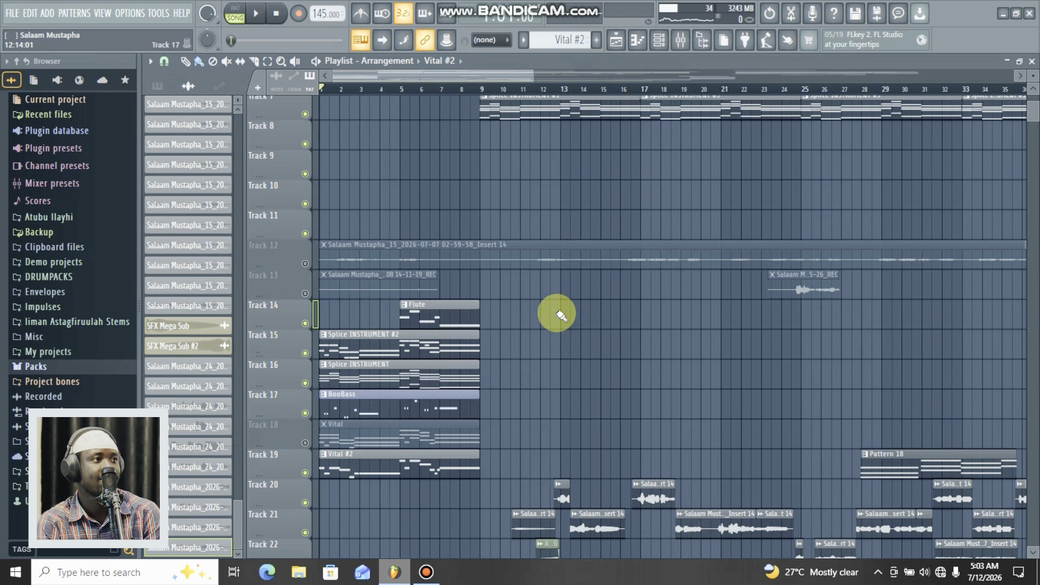
{"action": "scroll", "coordinate": [558, 314], "scroll_direction": "up", "scroll_amount": 4}
{"action": "scroll", "coordinate": [559, 314], "scroll_direction": "down", "scroll_amount": 2}
{"action": "scroll", "coordinate": [558, 314], "scroll_direction": "up", "scroll_amount": 5}
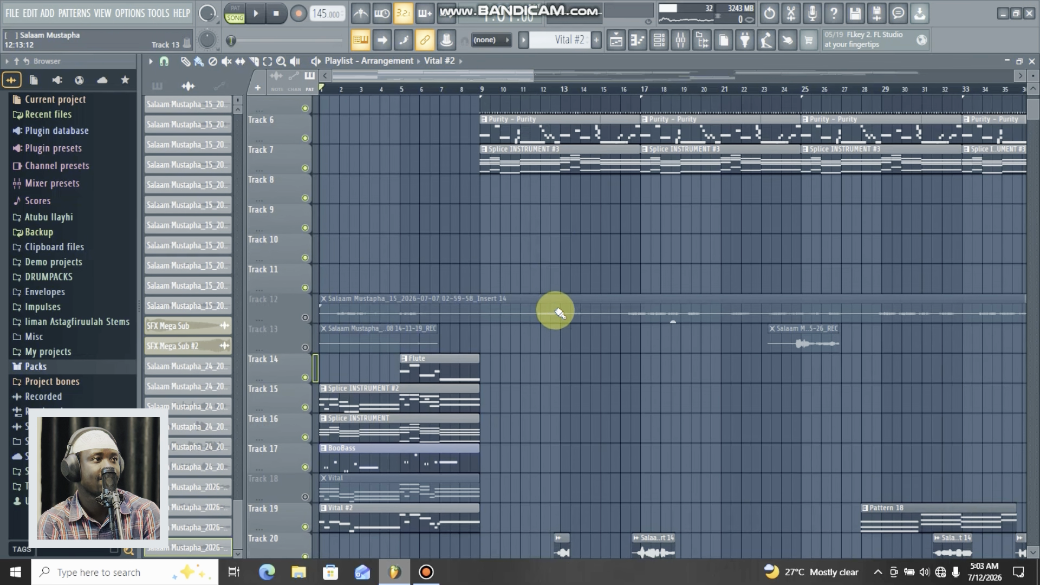
{"action": "left_click", "coordinate": [305, 179]}
{"action": "scroll", "coordinate": [428, 254], "scroll_direction": "down", "scroll_amount": 4}
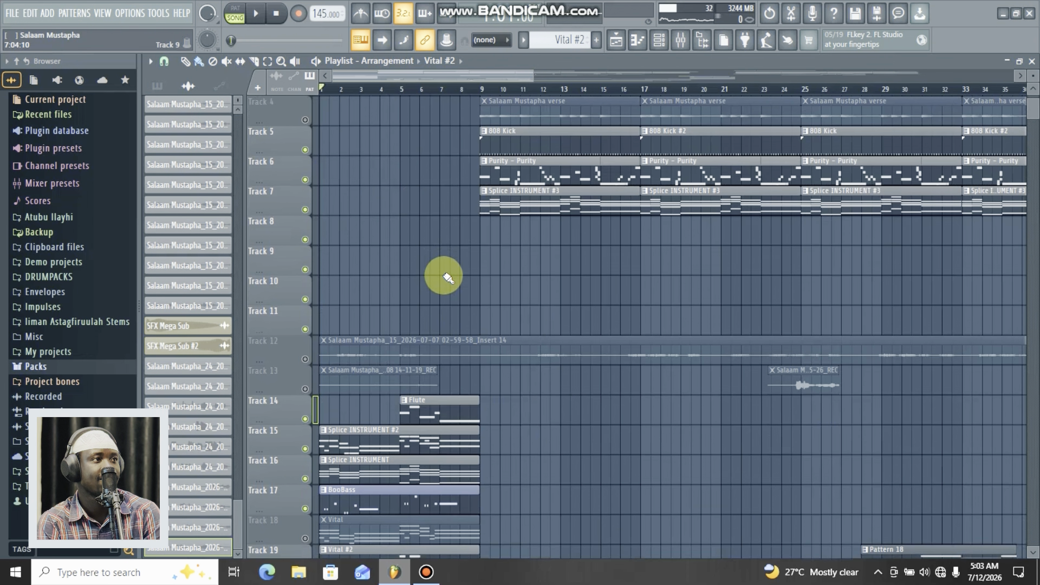
{"action": "scroll", "coordinate": [441, 273], "scroll_direction": "down", "scroll_amount": 1}
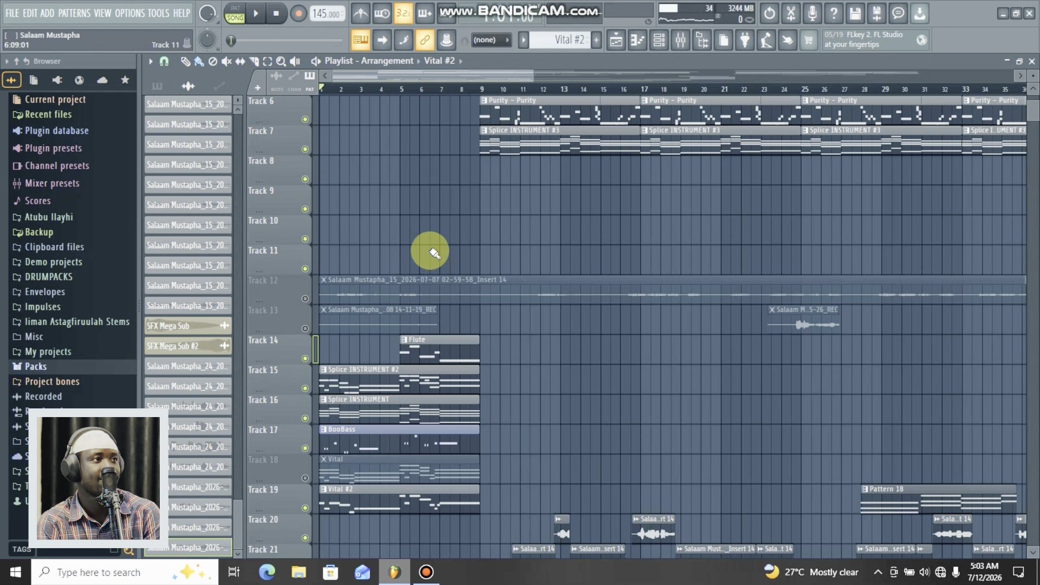
{"action": "scroll", "coordinate": [561, 244], "scroll_direction": "up", "scroll_amount": 3}
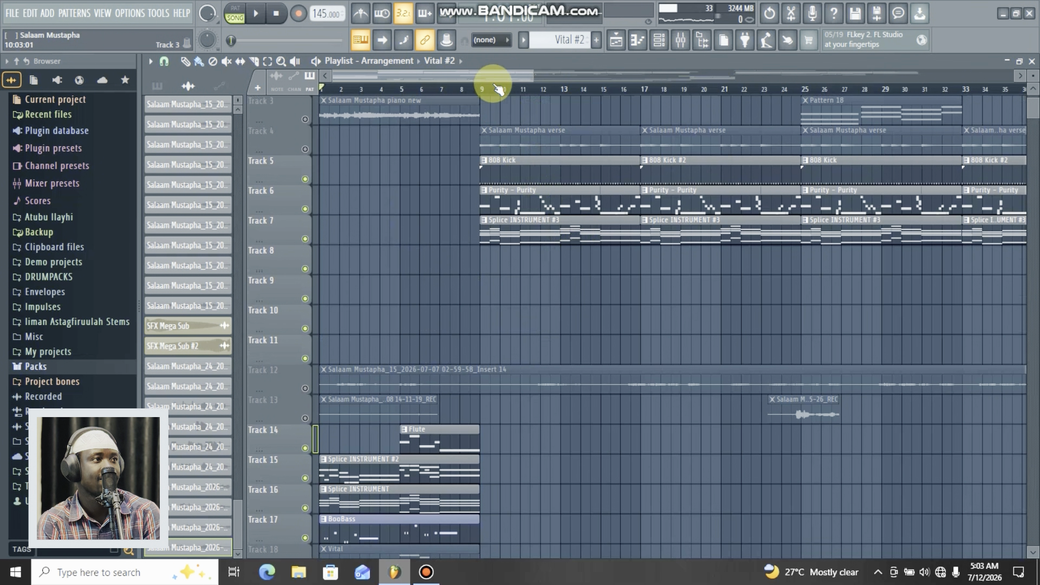
{"action": "scroll", "coordinate": [553, 264], "scroll_direction": "up", "scroll_amount": 2}
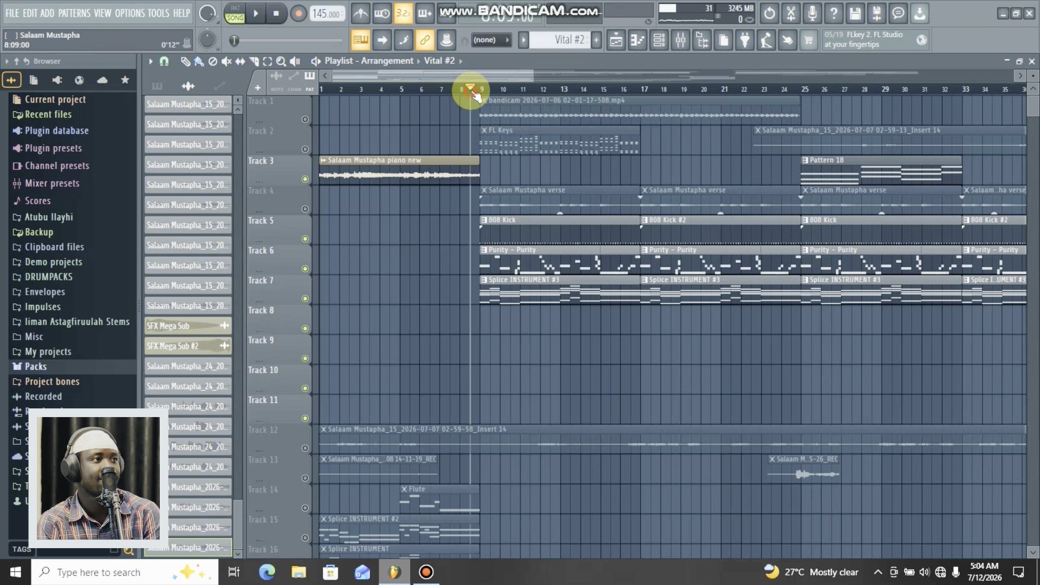
Play the song from the start through the piano intro and into the following kick, Purity and Splice section, then stop
{"action": "left_click_drag", "start_coordinate": [471, 90], "coordinate": [430, 84]}
{"action": "left_click", "coordinate": [276, 15]}
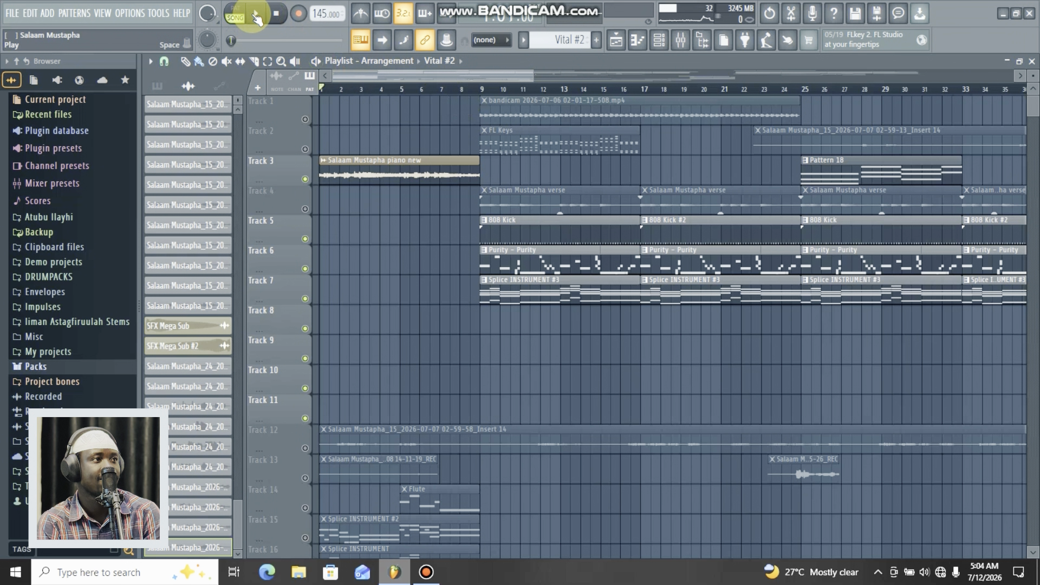
{"action": "left_click", "coordinate": [256, 18]}
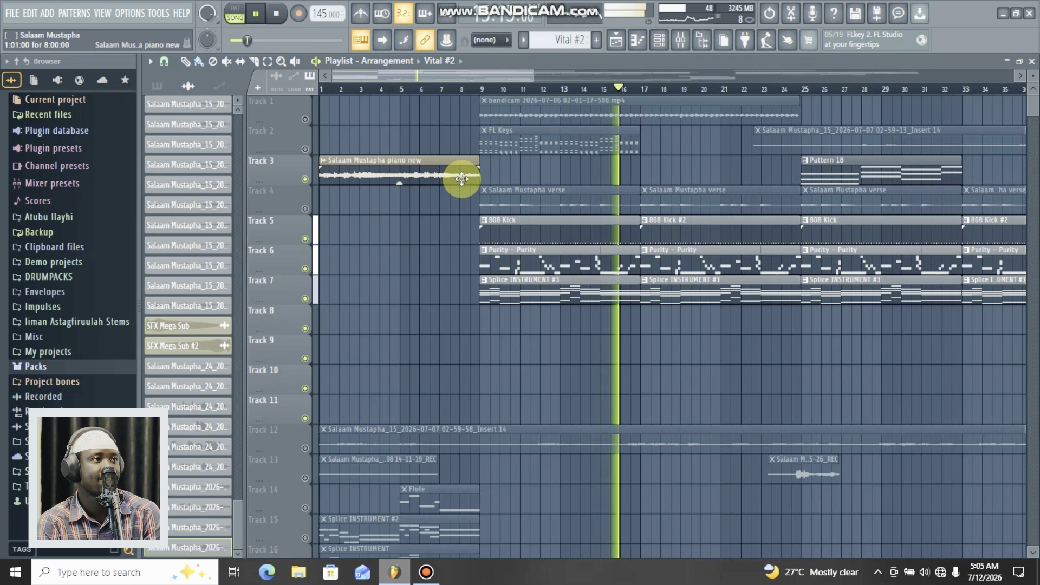
{"action": "left_click", "coordinate": [276, 14]}
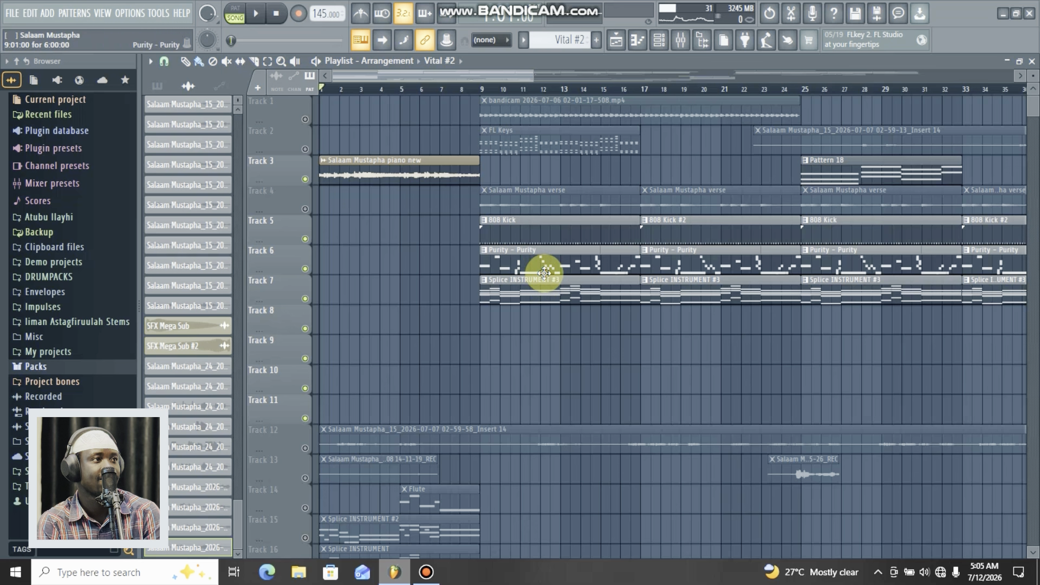
Mute Tracks 6 and 7, keep the kick on Track 5 active, and open the 808 Kick pattern in the piano roll
{"action": "scroll", "coordinate": [545, 275], "scroll_direction": "down", "scroll_amount": 5}
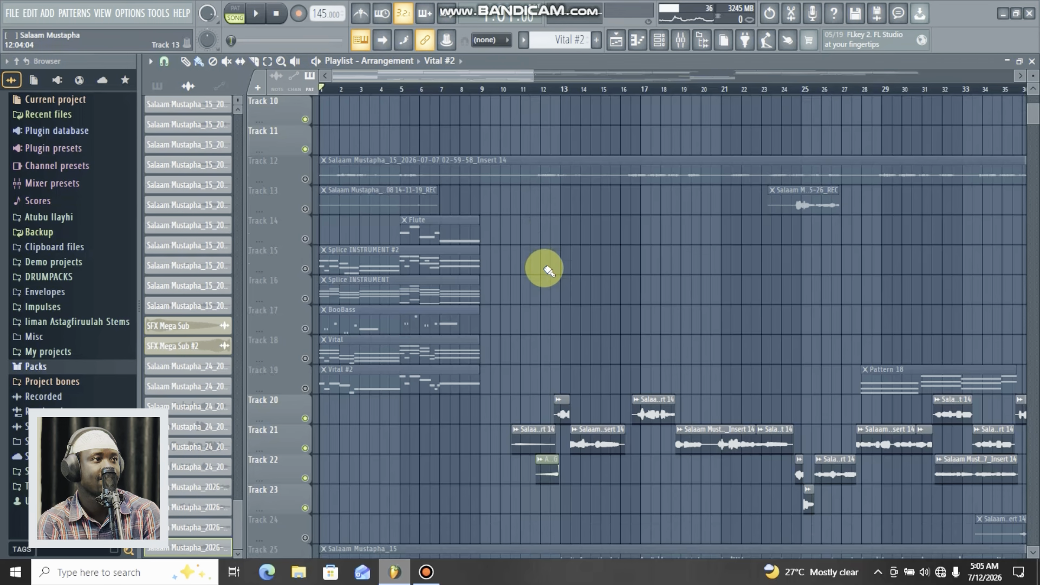
{"action": "scroll", "coordinate": [546, 268], "scroll_direction": "up", "scroll_amount": 5}
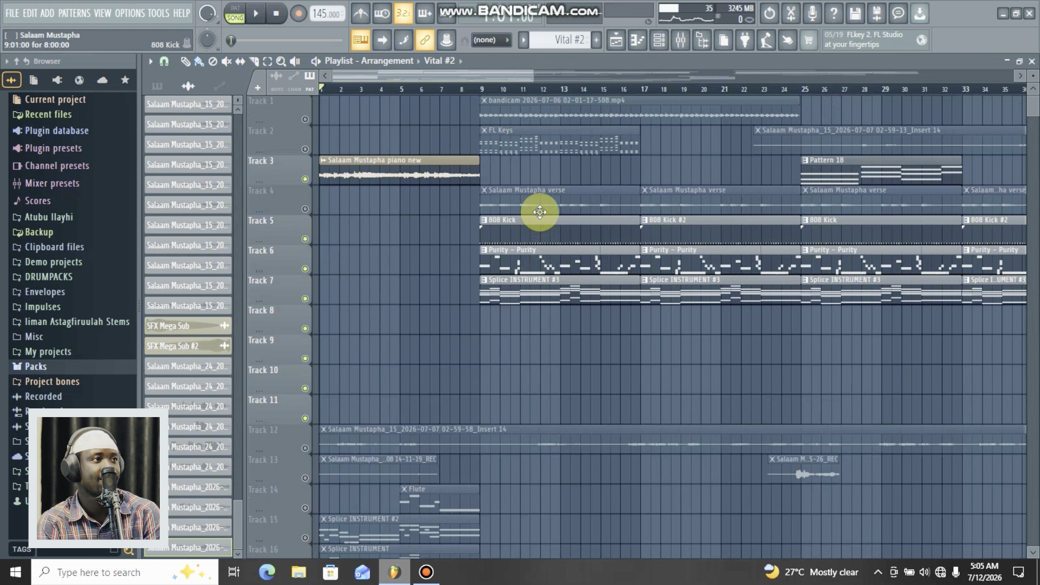
{"action": "left_click", "coordinate": [305, 238]}
{"action": "left_click", "coordinate": [305, 238]}
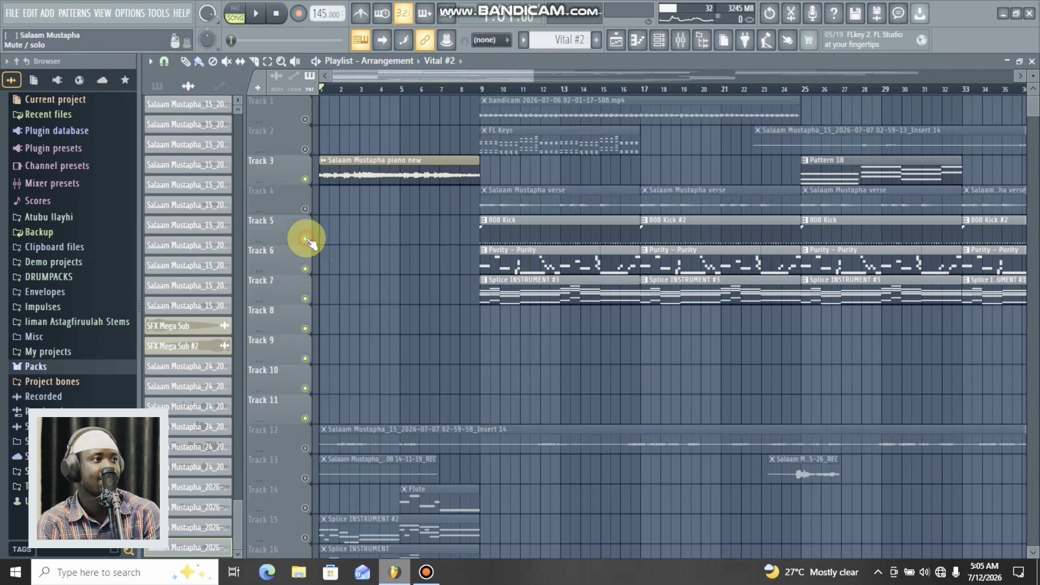
{"action": "left_click", "coordinate": [305, 269]}
{"action": "left_click", "coordinate": [305, 298]}
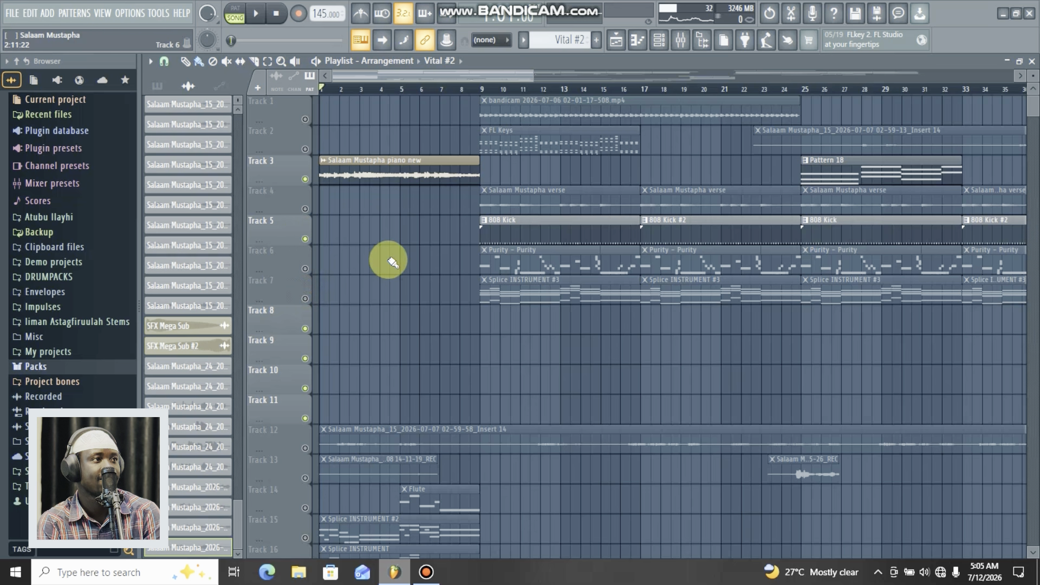
{"action": "double_click", "coordinate": [564, 233]}
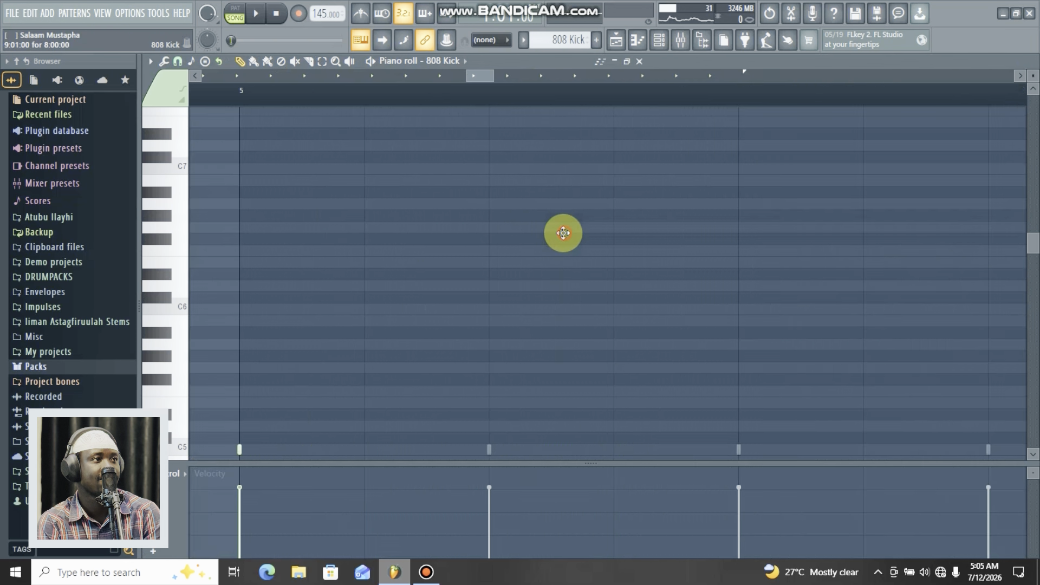
Open the channel rack for the 808 Kick pattern, audition the 808 Kick sample, and close its sampler
{"action": "left_click", "coordinate": [658, 40]}
{"action": "scroll", "coordinate": [515, 210], "scroll_direction": "up", "scroll_amount": 5}
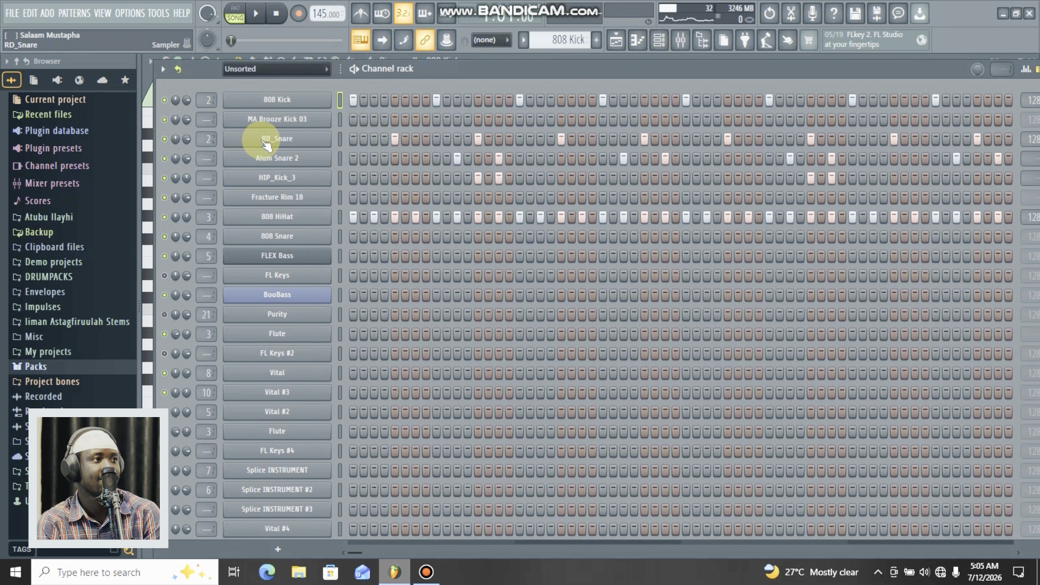
{"action": "left_click", "coordinate": [292, 100]}
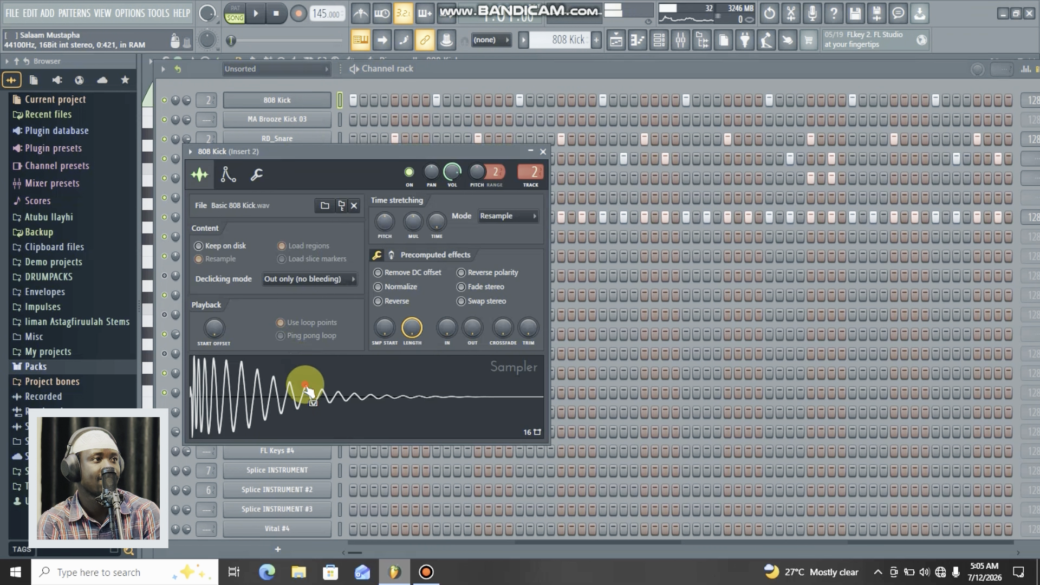
{"action": "left_click", "coordinate": [543, 151]}
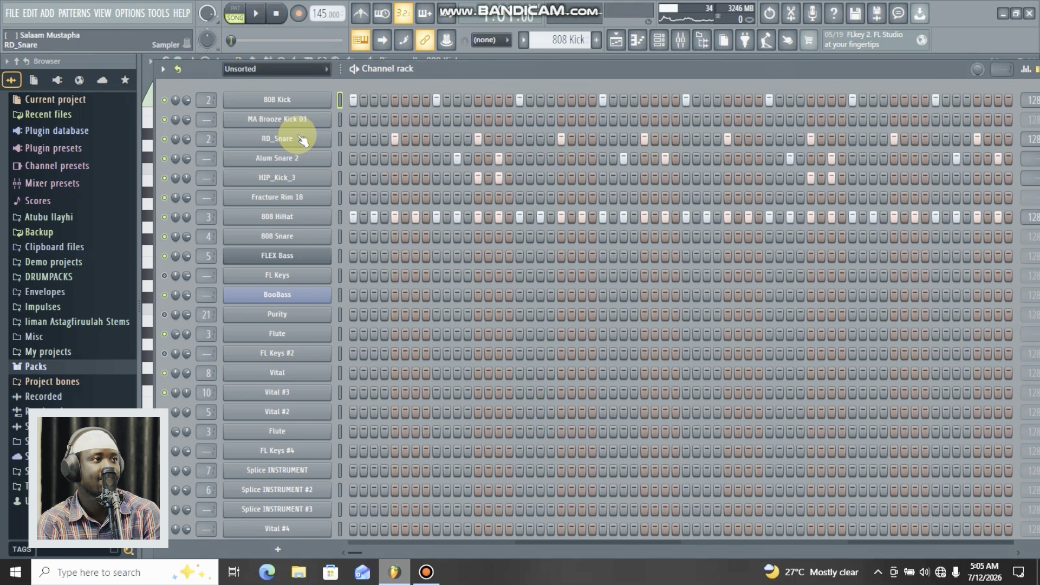
Audition the RD_Snare and Alum Snare 2 samples in their samplers, closing each one
{"action": "left_click", "coordinate": [295, 139]}
{"action": "left_click", "coordinate": [316, 417]}
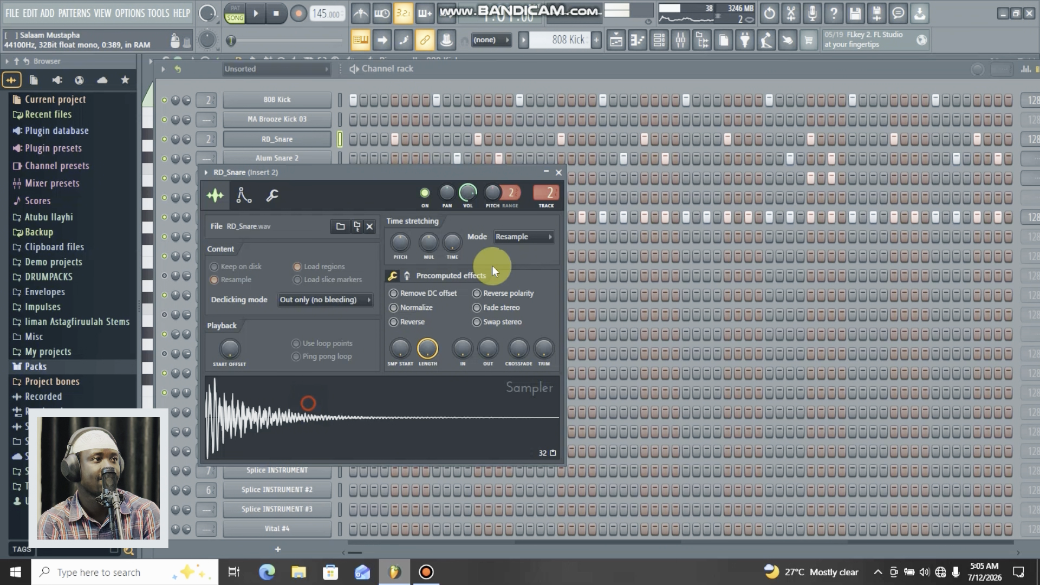
{"action": "left_click", "coordinate": [559, 173]}
{"action": "left_click", "coordinate": [295, 158]}
{"action": "left_click", "coordinate": [293, 422]}
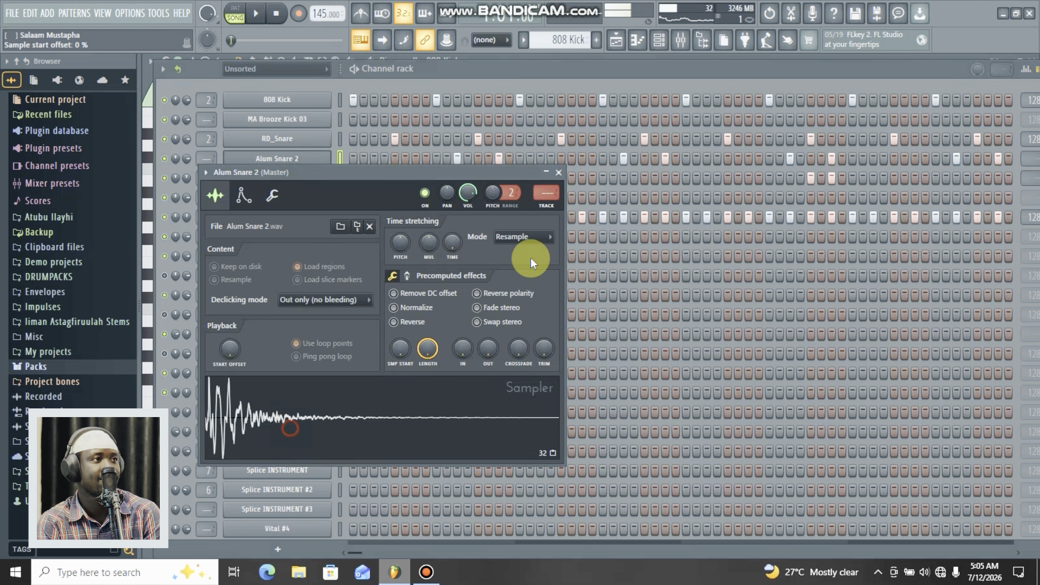
{"action": "left_click", "coordinate": [559, 173]}
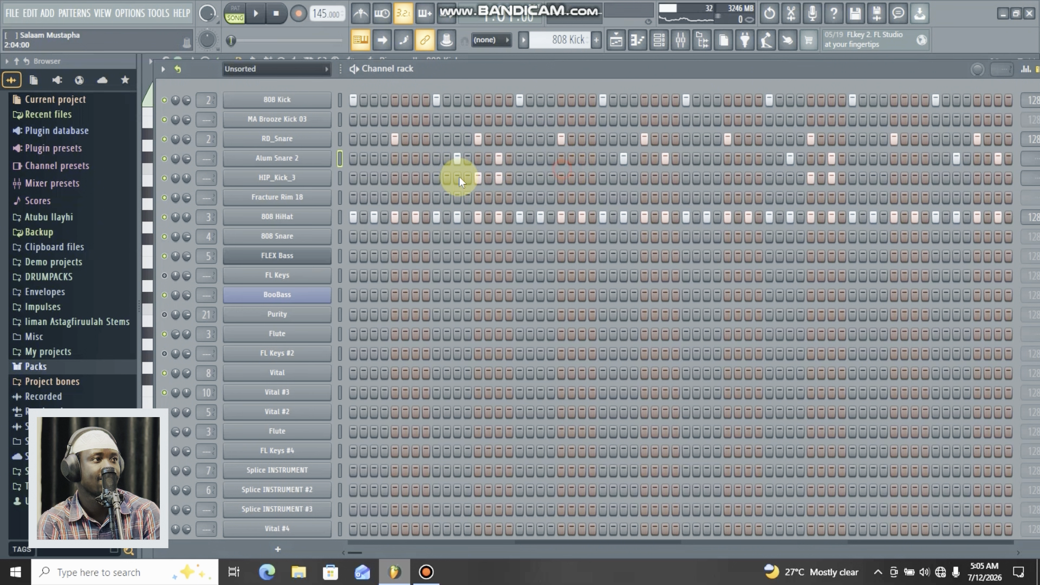
Audition the HIP_Kick_3 and 808 HiHat samples in their samplers, closing each one
{"action": "left_click", "coordinate": [292, 183]}
{"action": "left_click", "coordinate": [293, 383]}
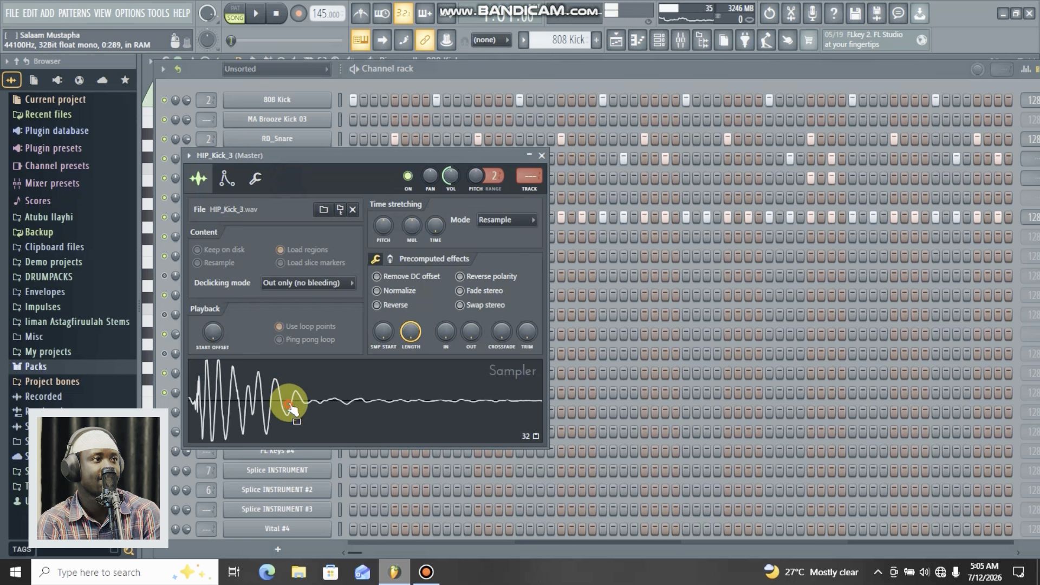
{"action": "left_click", "coordinate": [541, 156]}
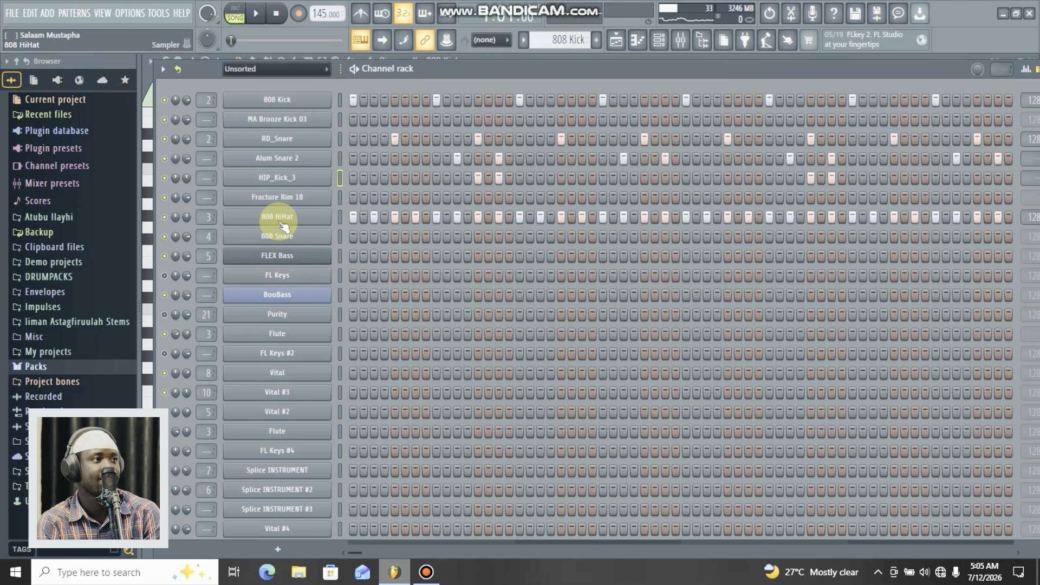
{"action": "left_click", "coordinate": [278, 218]}
{"action": "left_click", "coordinate": [296, 444]}
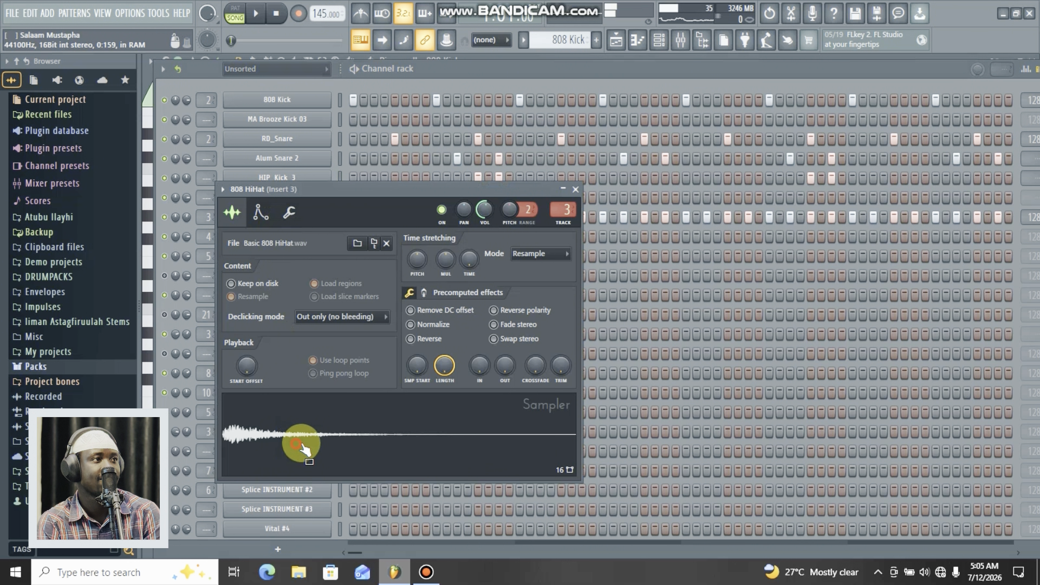
{"action": "left_click", "coordinate": [304, 445]}
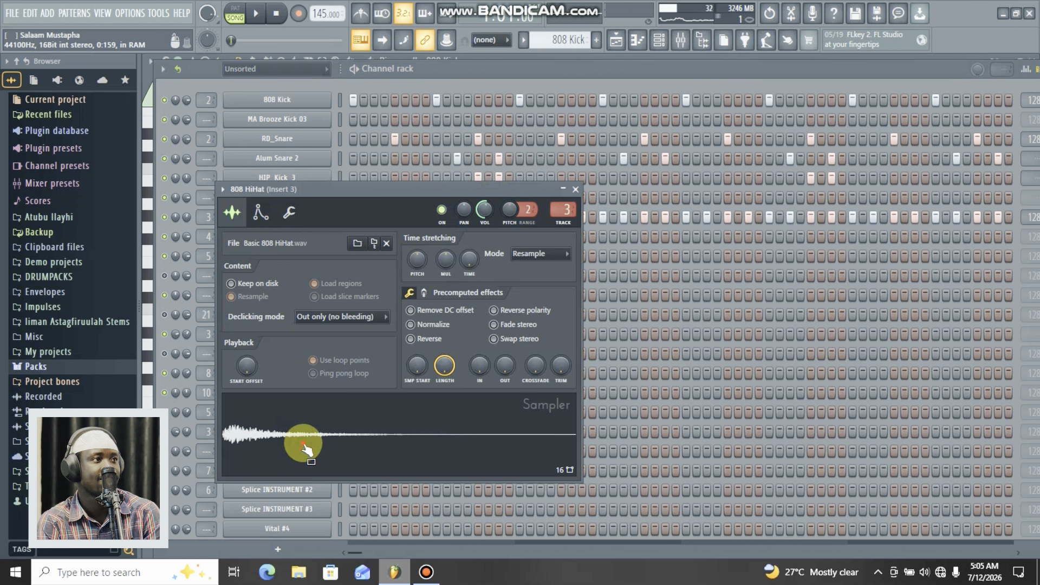
{"action": "left_click", "coordinate": [575, 189]}
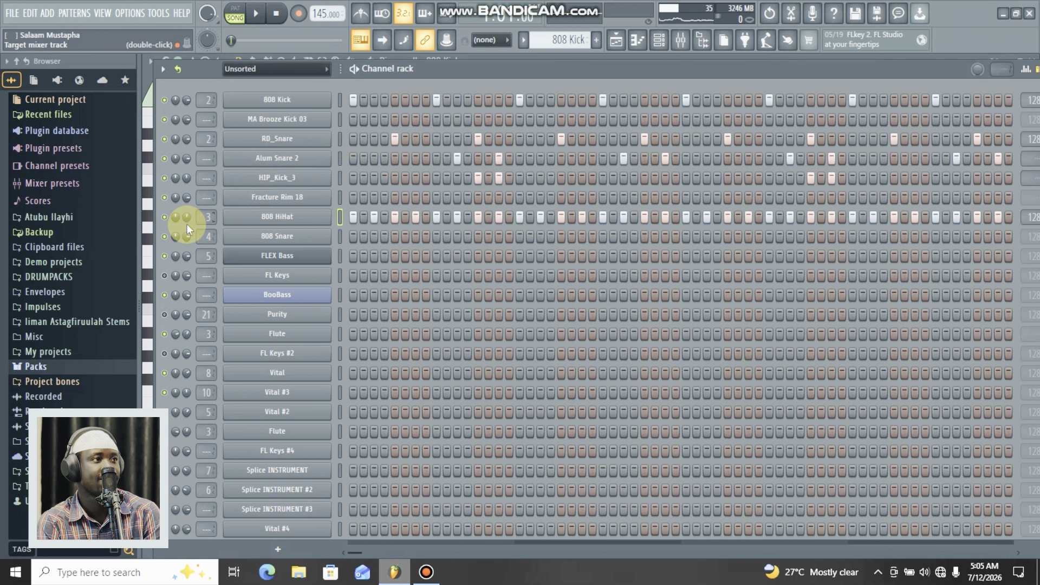
Mute the channels from MA Brooze Kick 03 through 808 HiHat and play the 808 Kick pattern in pattern mode
{"action": "left_click_drag", "start_coordinate": [164, 217], "coordinate": [165, 140]}
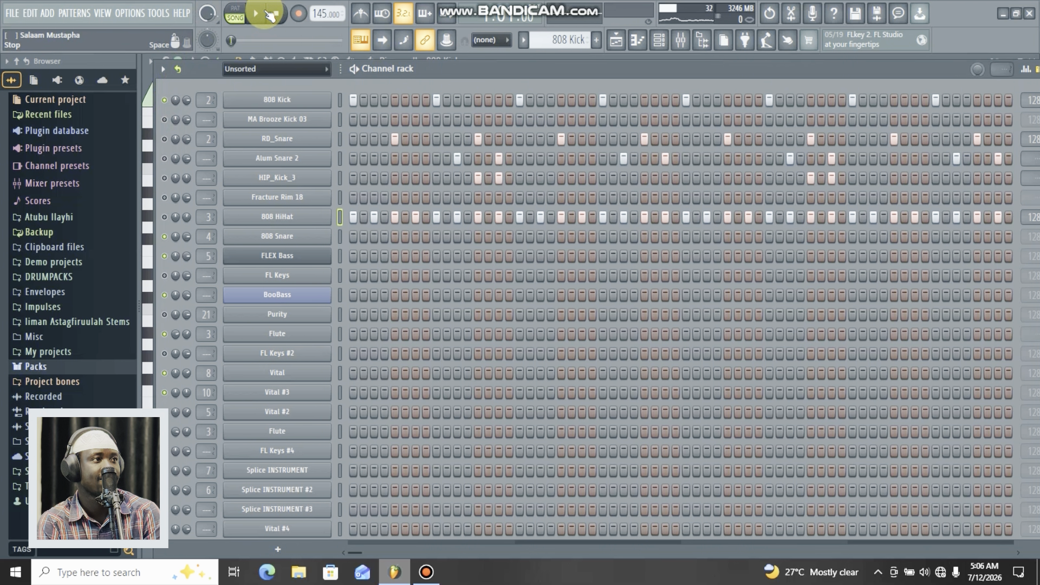
{"action": "left_click", "coordinate": [265, 18]}
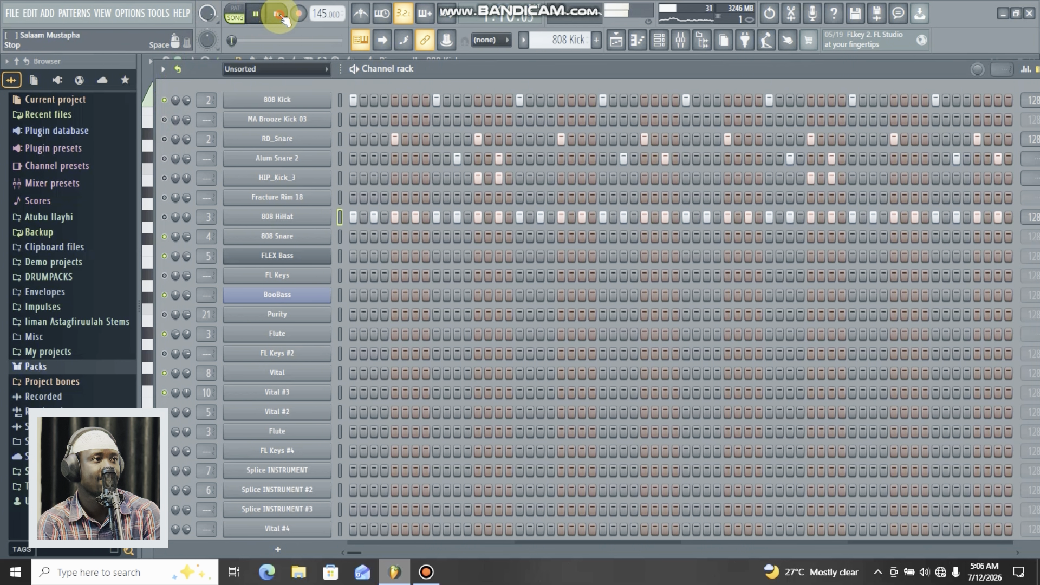
{"action": "left_click", "coordinate": [241, 12]}
{"action": "left_click", "coordinate": [252, 17]}
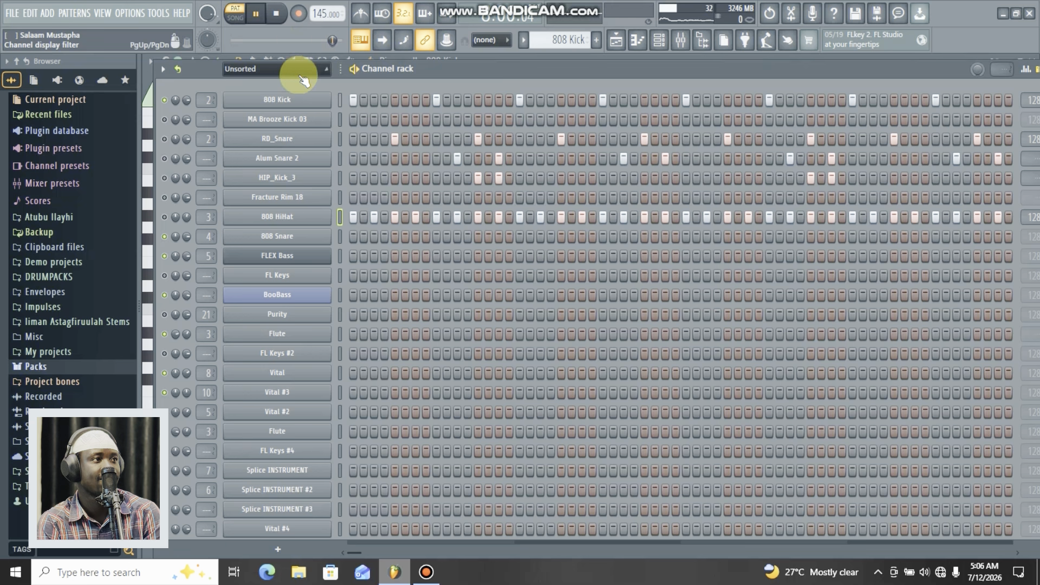
Show the step-fill options of the 808 Kick channel and dismiss them without applying any
{"action": "right_click", "coordinate": [296, 102]}
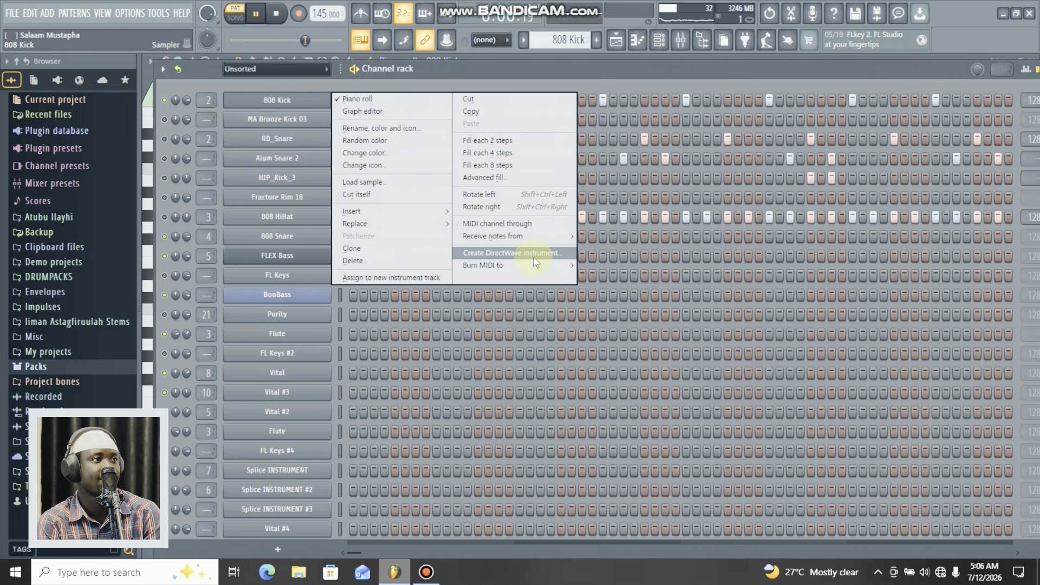
{"action": "left_click", "coordinate": [511, 76]}
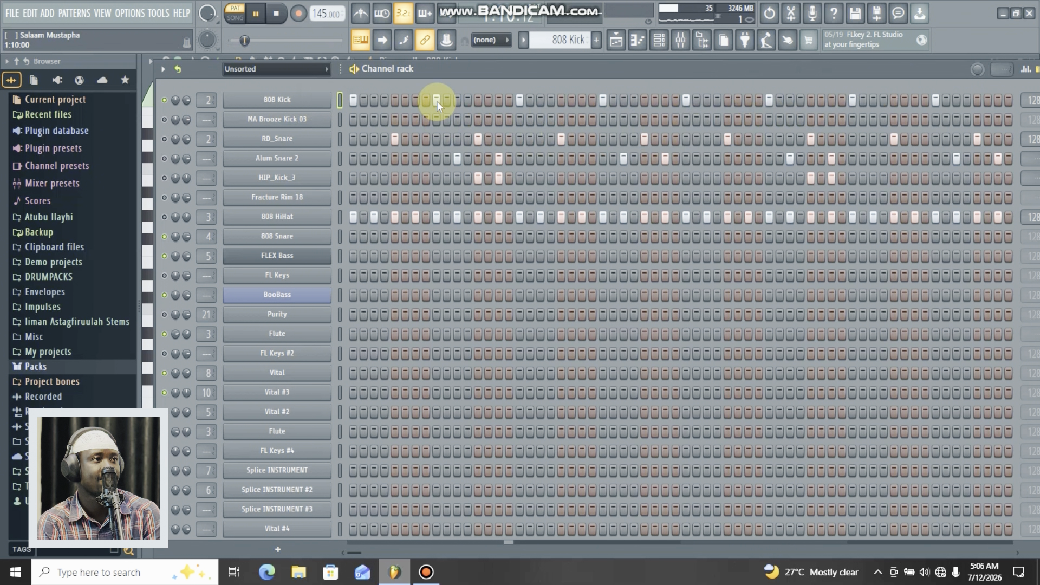
{"action": "right_click", "coordinate": [314, 105]}
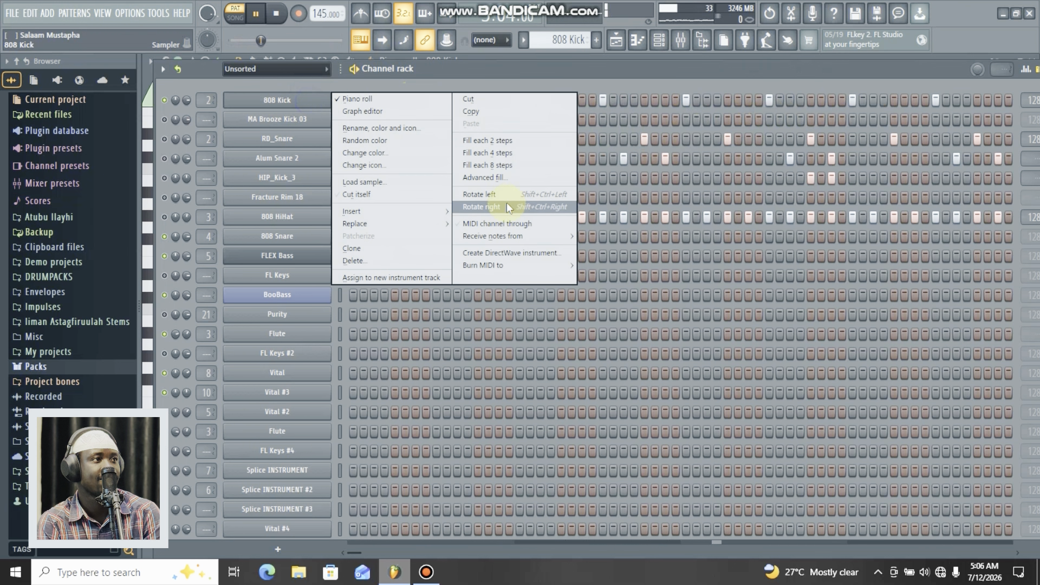
{"action": "left_click", "coordinate": [547, 70]}
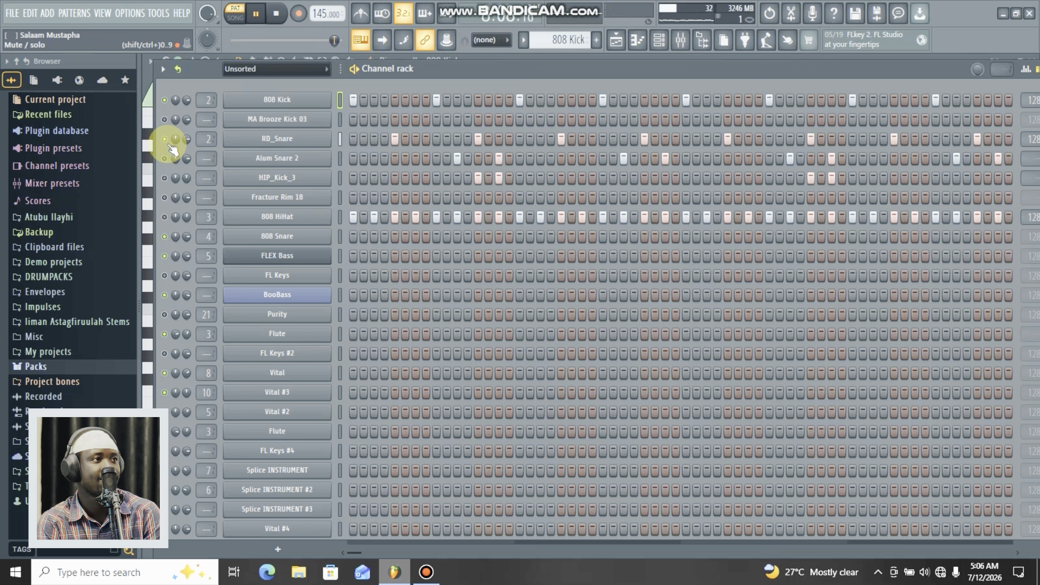
Browse the starred samples, preview RD_Snare, and return the browser to the full folder list
{"action": "left_click", "coordinate": [126, 84]}
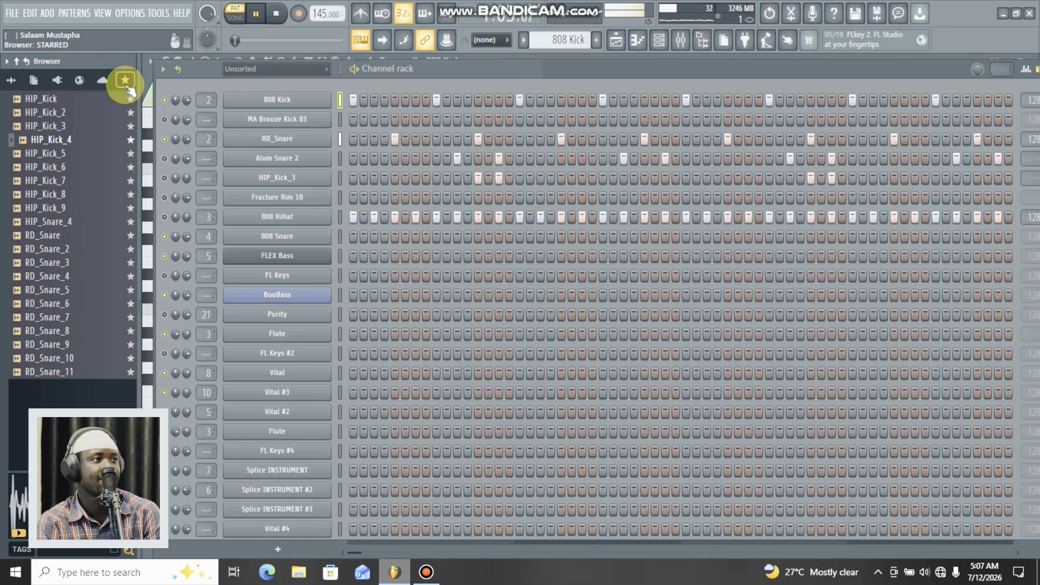
{"action": "left_click", "coordinate": [62, 237]}
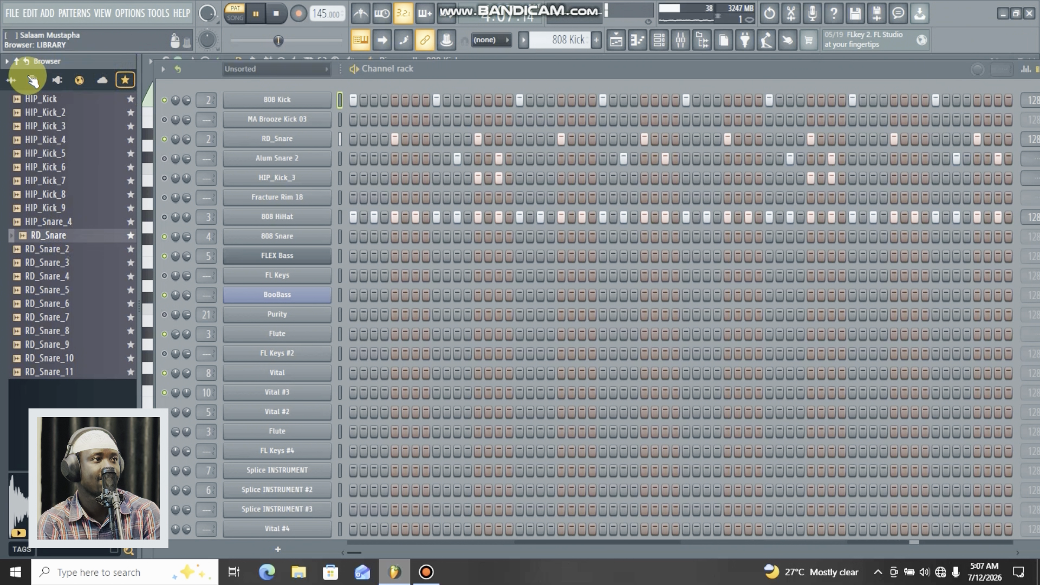
{"action": "left_click", "coordinate": [11, 80]}
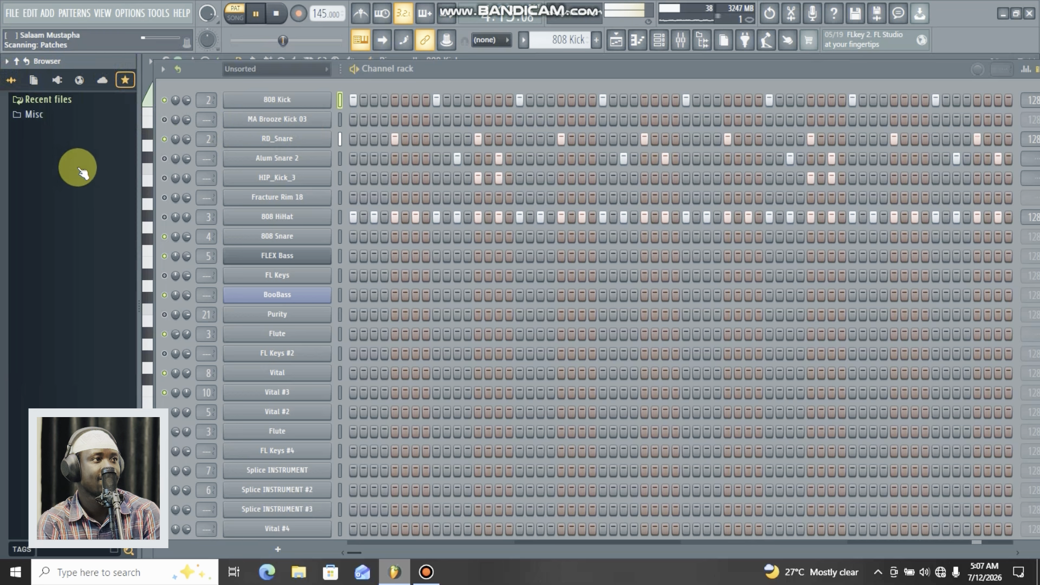
{"action": "left_click", "coordinate": [11, 80]}
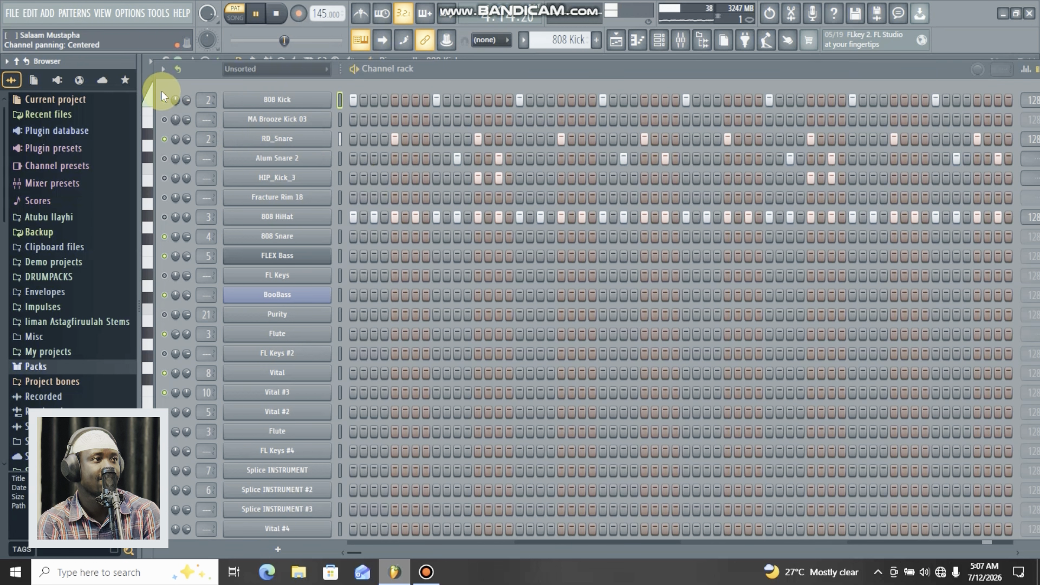
Unmute Alum Snare 2, HIP_Kick_3 and 808 HiHat to layer them into the playing pattern, and return to the playlist
{"action": "left_click", "coordinate": [164, 159]}
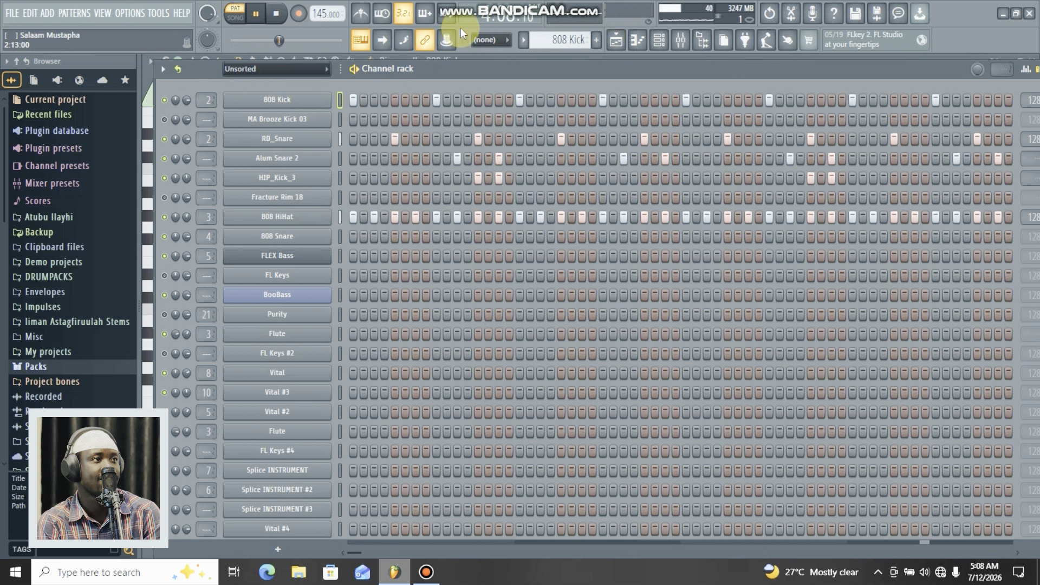
{"action": "left_click", "coordinate": [659, 45]}
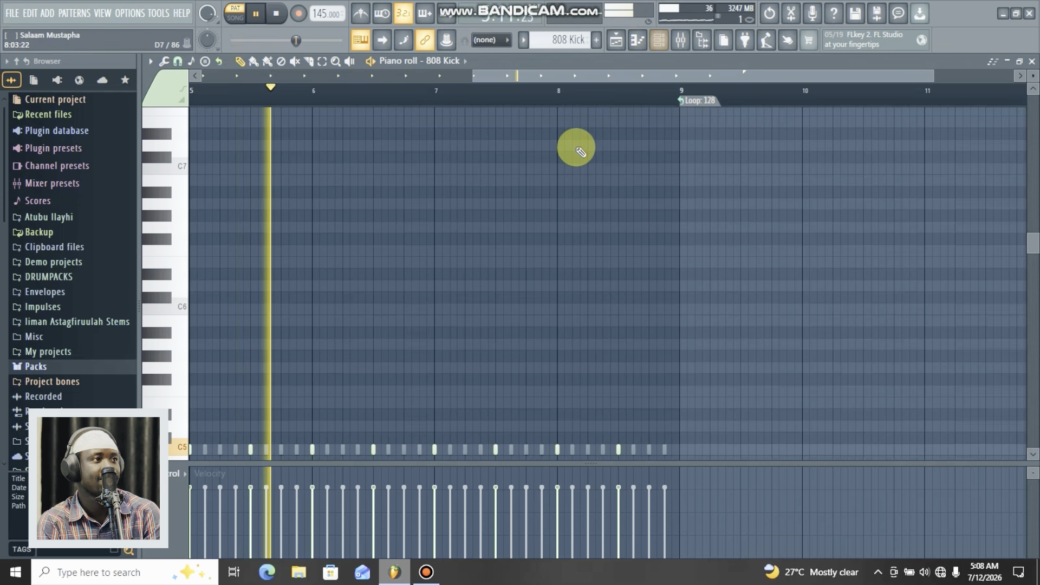
{"action": "left_click", "coordinate": [617, 42]}
{"action": "scroll", "coordinate": [579, 176], "scroll_direction": "down", "scroll_amount": 3}
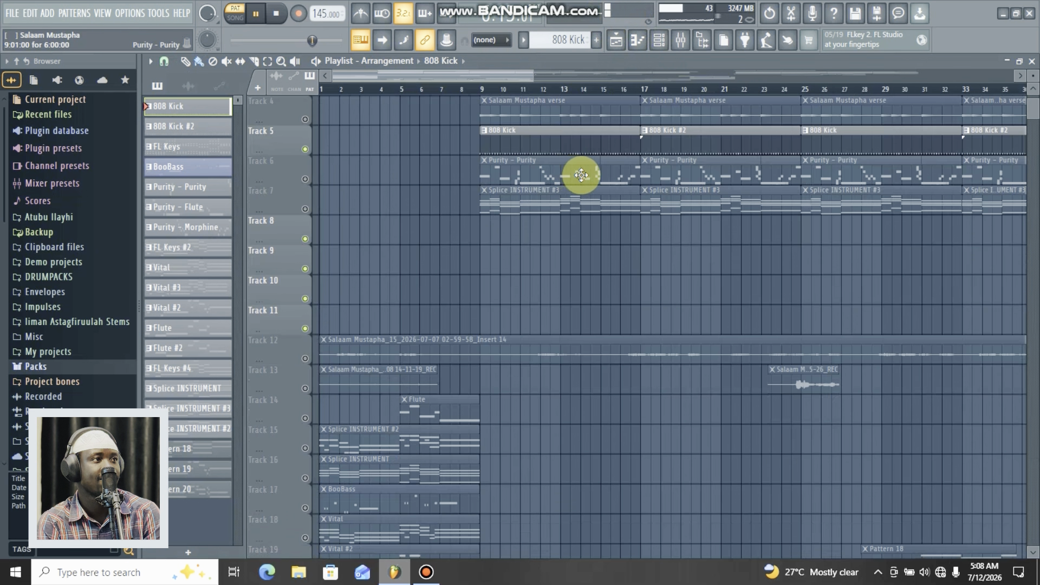
Select the 808 Kick #2 pattern, isolate MA Brooze Kick 03 by muting RD_Snare through 808 HiHat, and restore the drum channels
{"action": "left_click", "coordinate": [671, 142]}
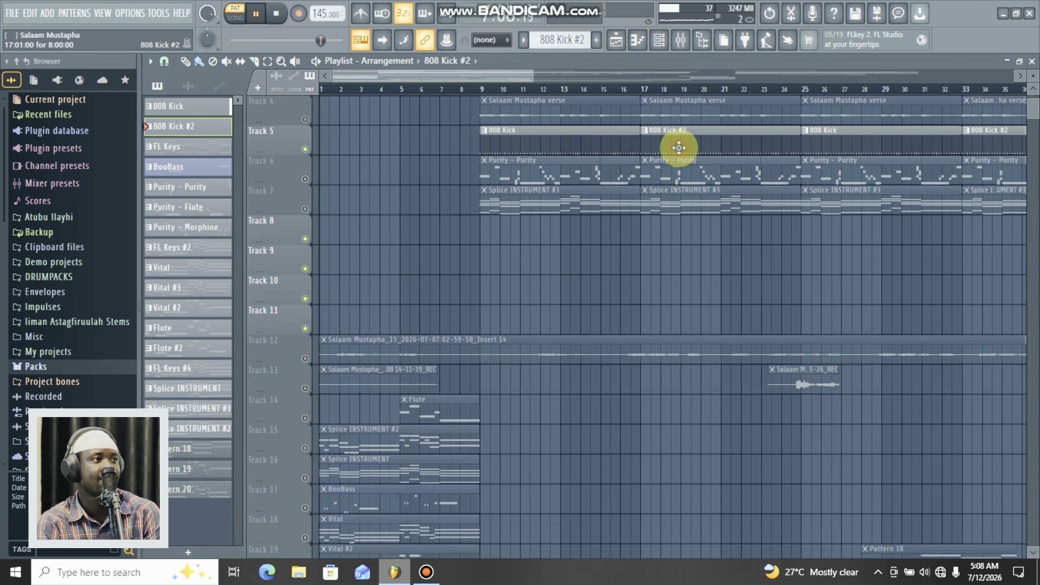
{"action": "left_click", "coordinate": [659, 40]}
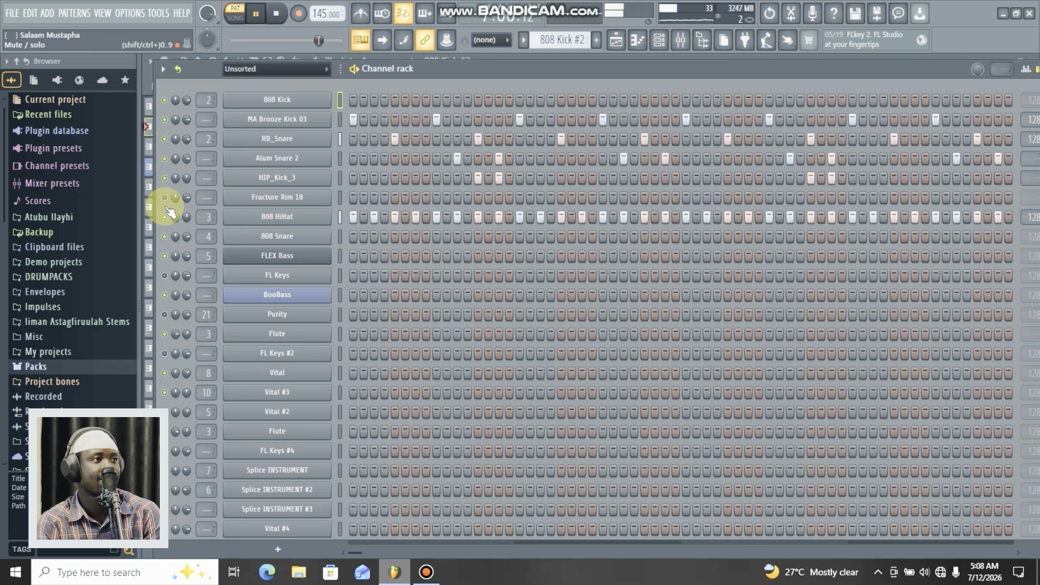
{"action": "left_click_drag", "start_coordinate": [169, 218], "coordinate": [169, 117]}
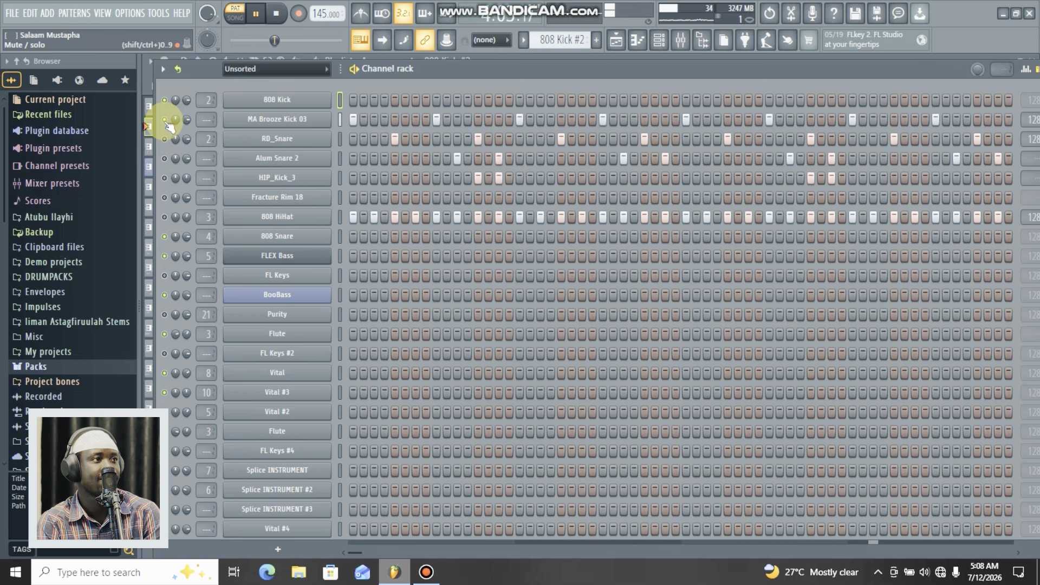
{"action": "left_click", "coordinate": [29, 13]}
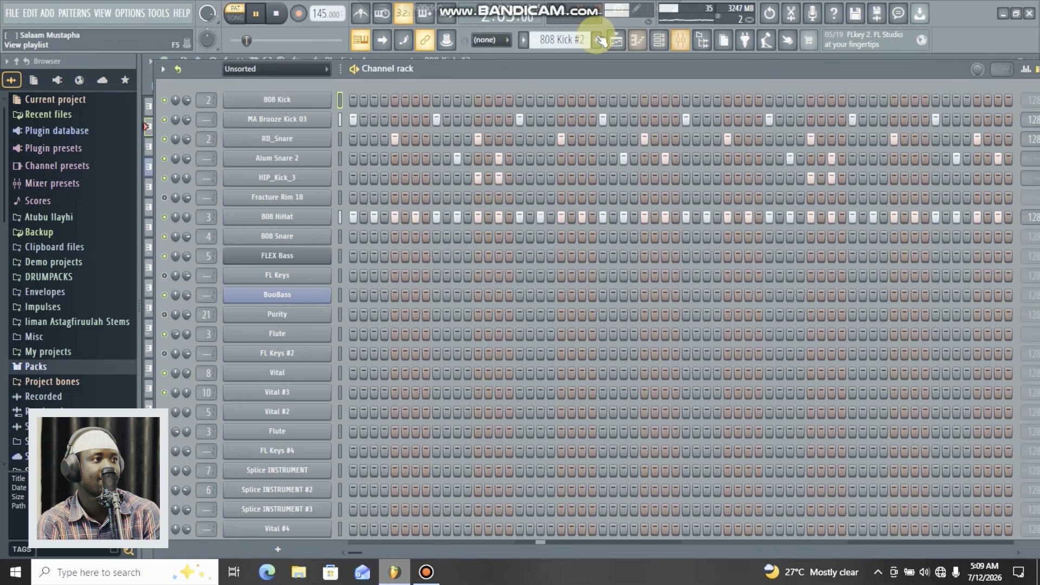
Select the Splice INSTRUMENT #3 pattern in the playlist, play it in pattern mode, unmute Track 7, and open its notes in the piano roll
{"action": "left_click", "coordinate": [615, 39]}
{"action": "scroll", "coordinate": [535, 169], "scroll_direction": "down", "scroll_amount": 1}
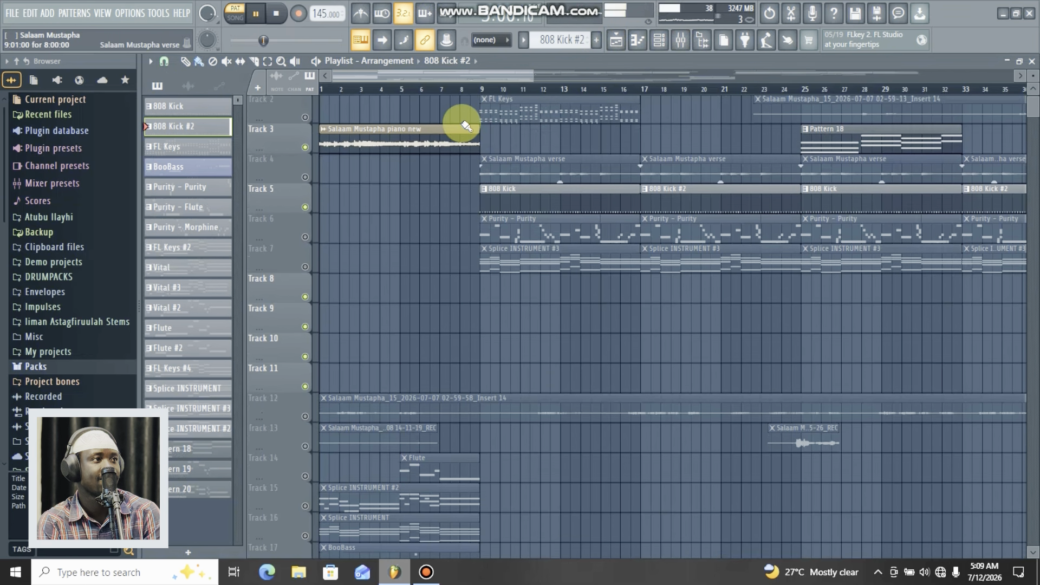
{"action": "left_click", "coordinate": [235, 15]}
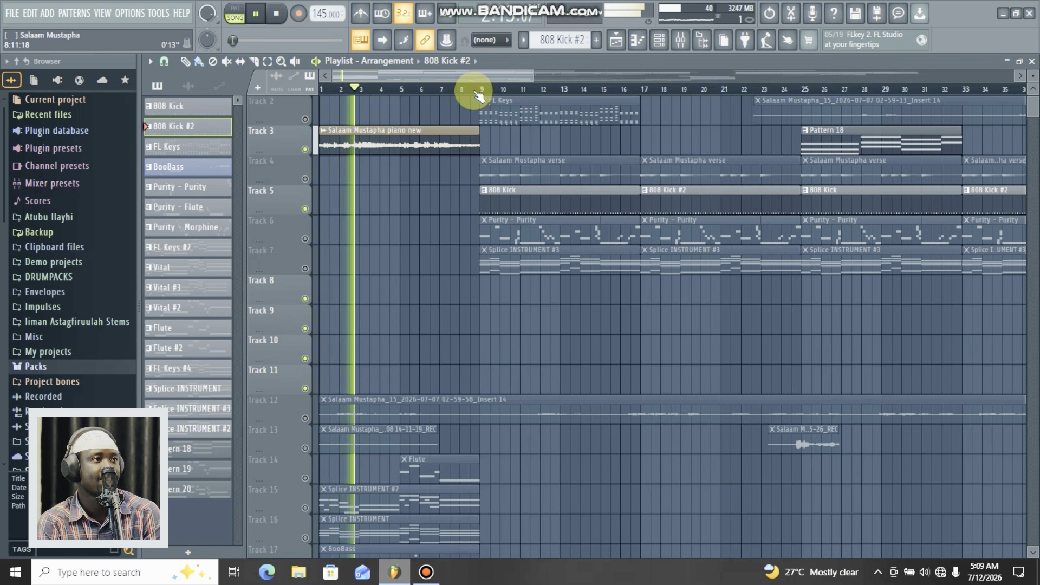
{"action": "left_click", "coordinate": [512, 264]}
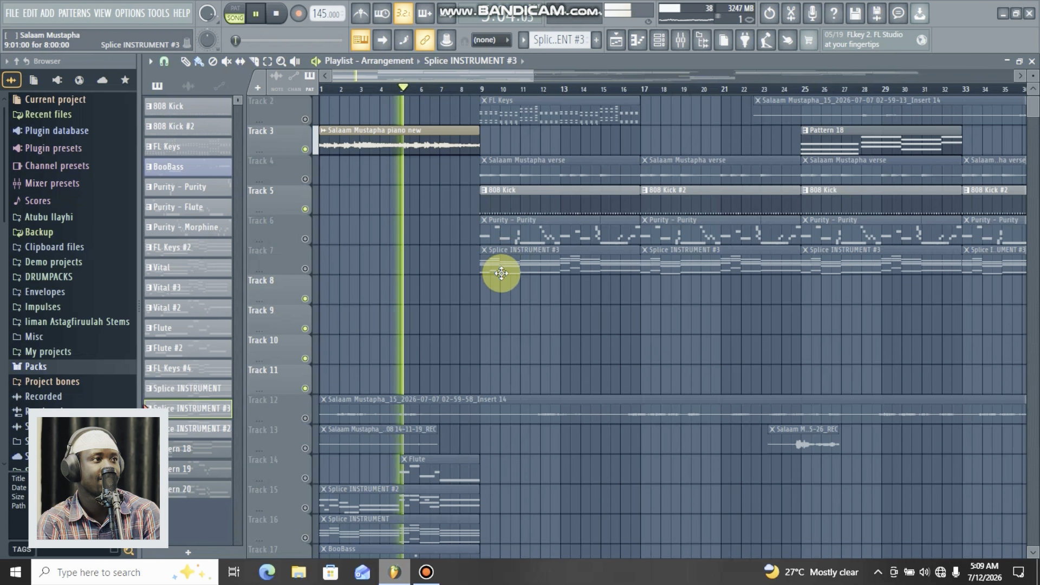
{"action": "left_click", "coordinate": [238, 10]}
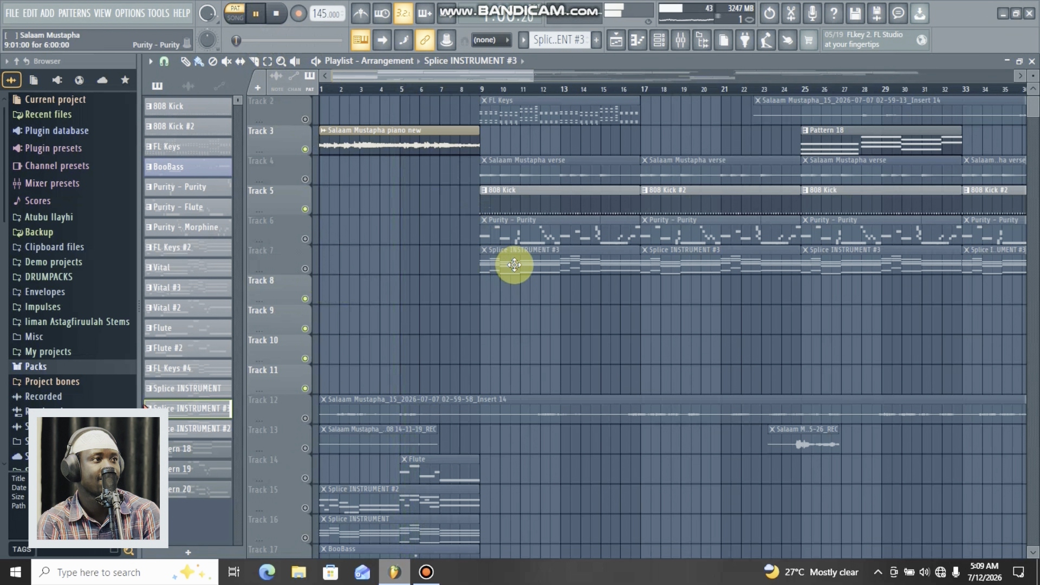
{"action": "left_click", "coordinate": [301, 271]}
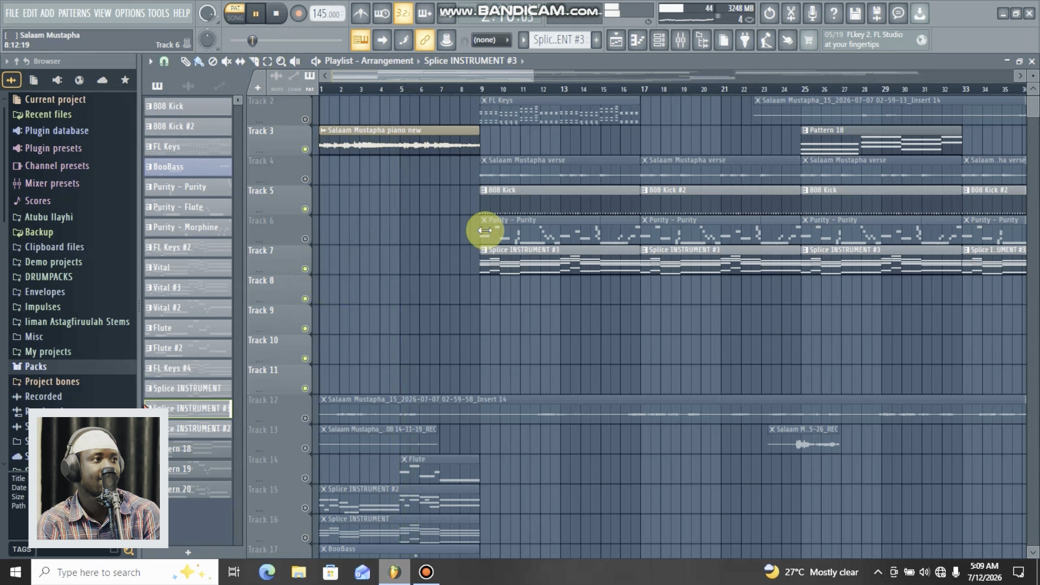
{"action": "double_click", "coordinate": [527, 265]}
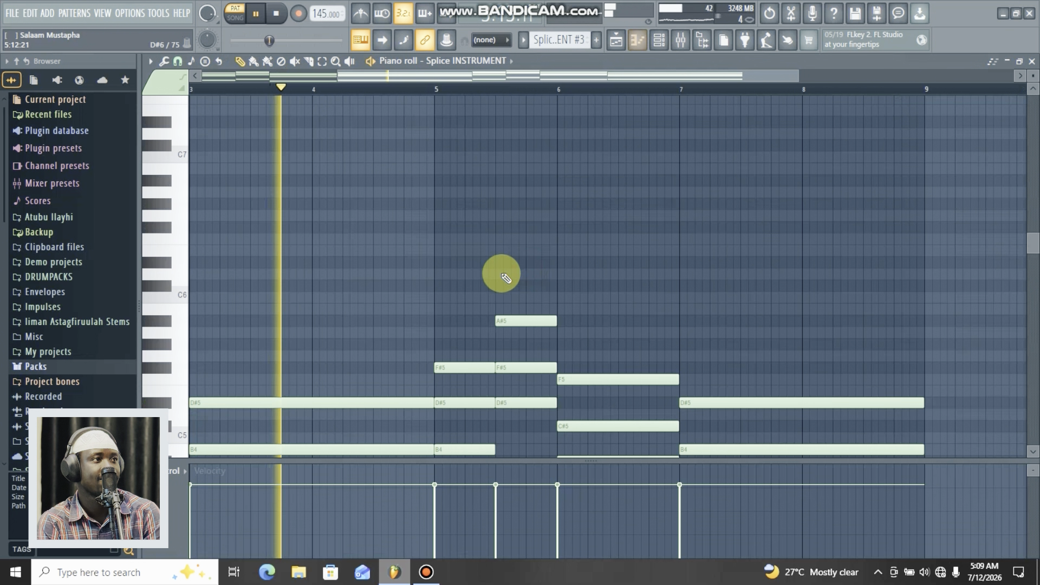
Inspect the full Splice INSTRUMENT chord progression from bar 1 during playback, and stop the pattern
{"action": "scroll", "coordinate": [495, 174], "scroll_direction": "down", "scroll_amount": 4}
{"action": "scroll", "coordinate": [495, 173], "scroll_direction": "down", "scroll_amount": 5}
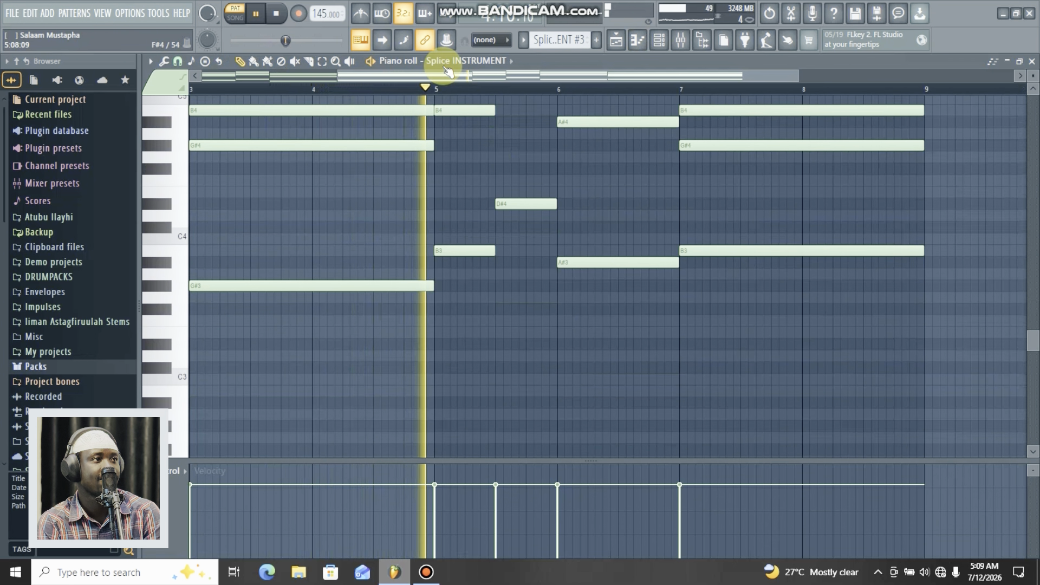
{"action": "left_click_drag", "start_coordinate": [337, 76], "coordinate": [190, 75]}
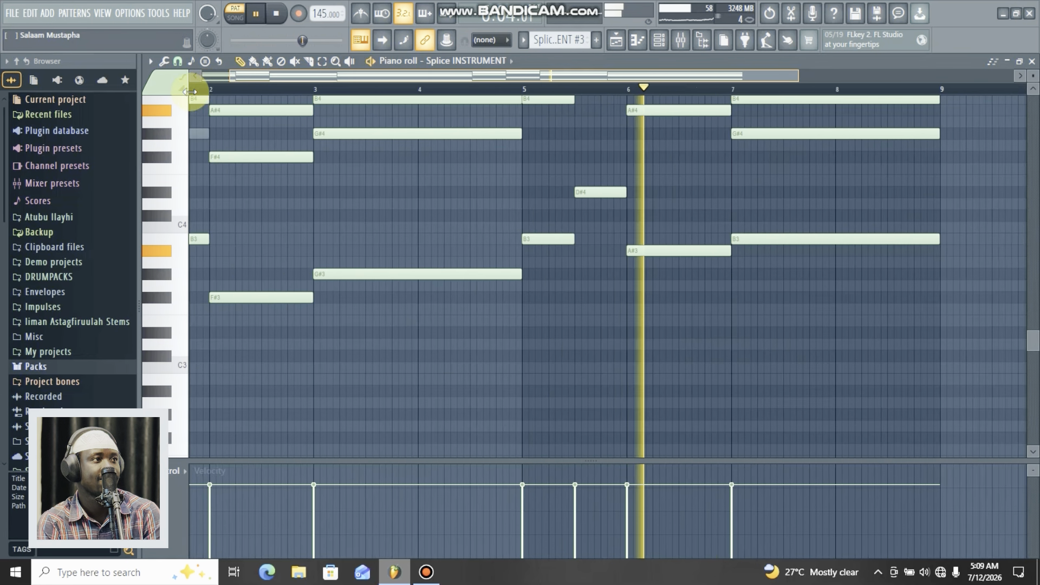
{"action": "scroll", "coordinate": [259, 209], "scroll_direction": "up", "scroll_amount": 3}
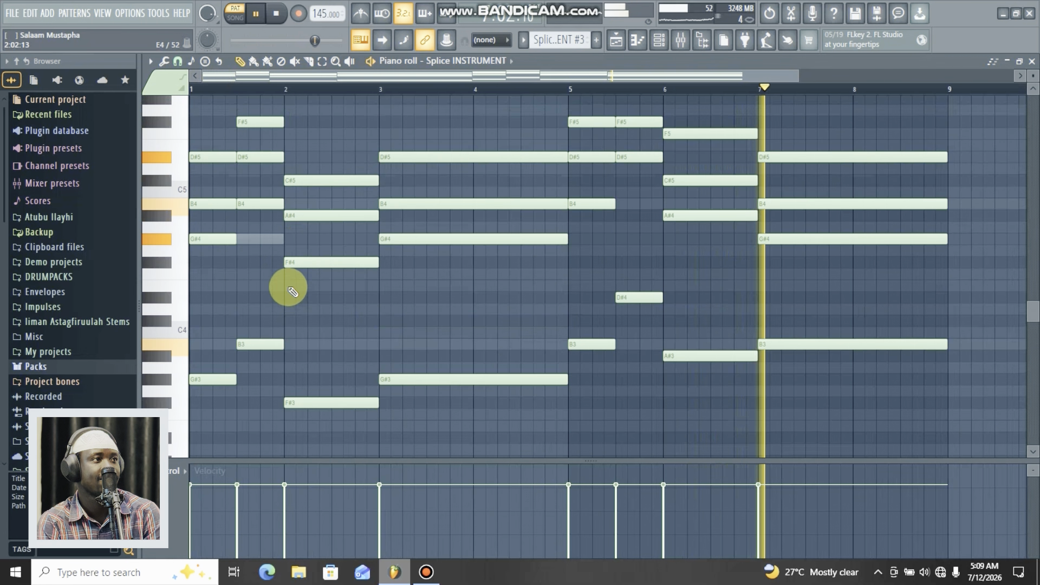
{"action": "left_click", "coordinate": [275, 13]}
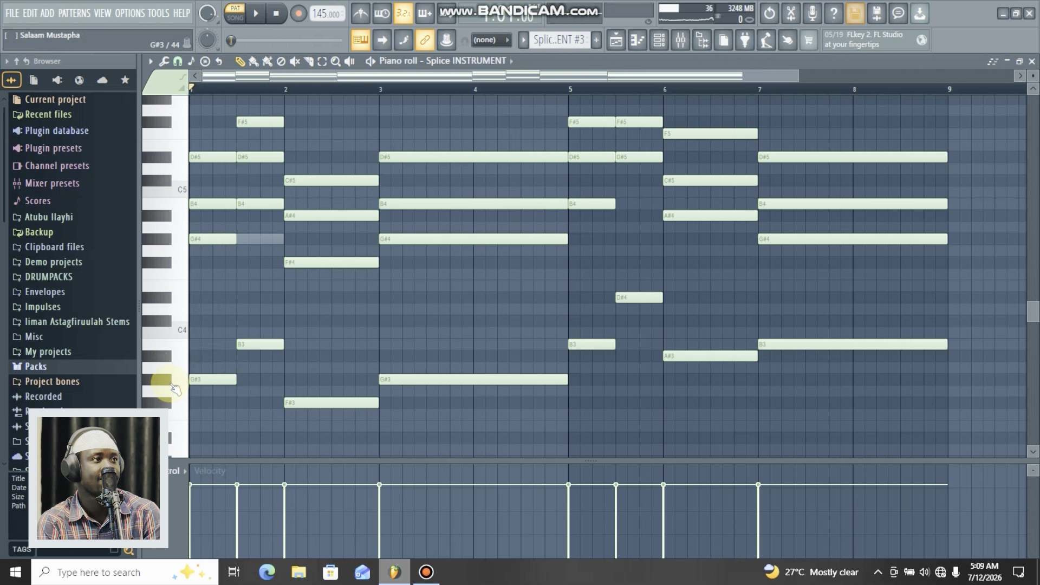
Audition the bass notes of the Splice INSTRUMENT chords in order: G#3, B3, F#3, G#3, B3, D#4, A#3 and B3
{"action": "left_click", "coordinate": [168, 383]}
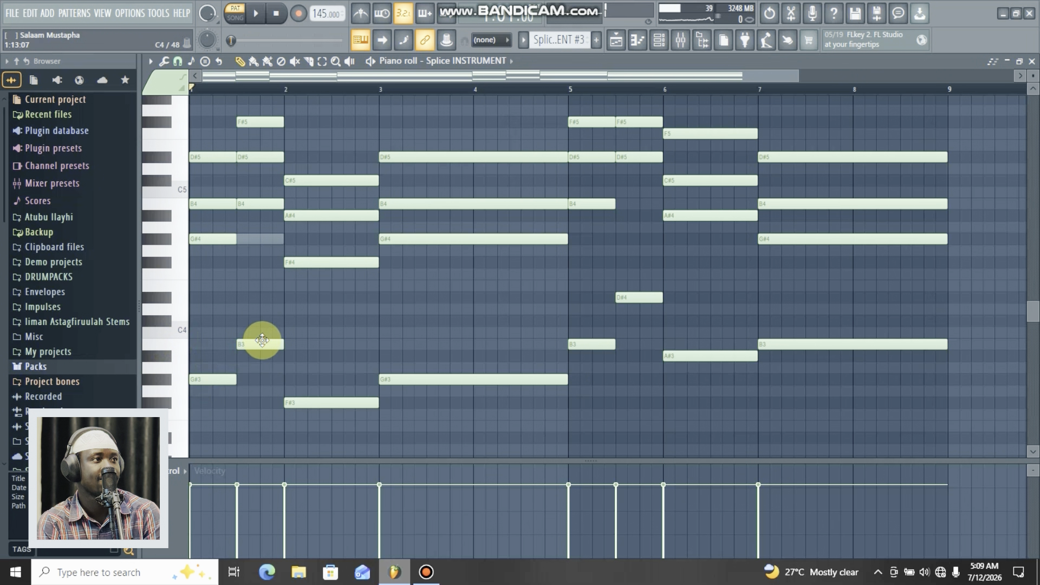
{"action": "left_click", "coordinate": [259, 348]}
{"action": "left_click", "coordinate": [301, 402]}
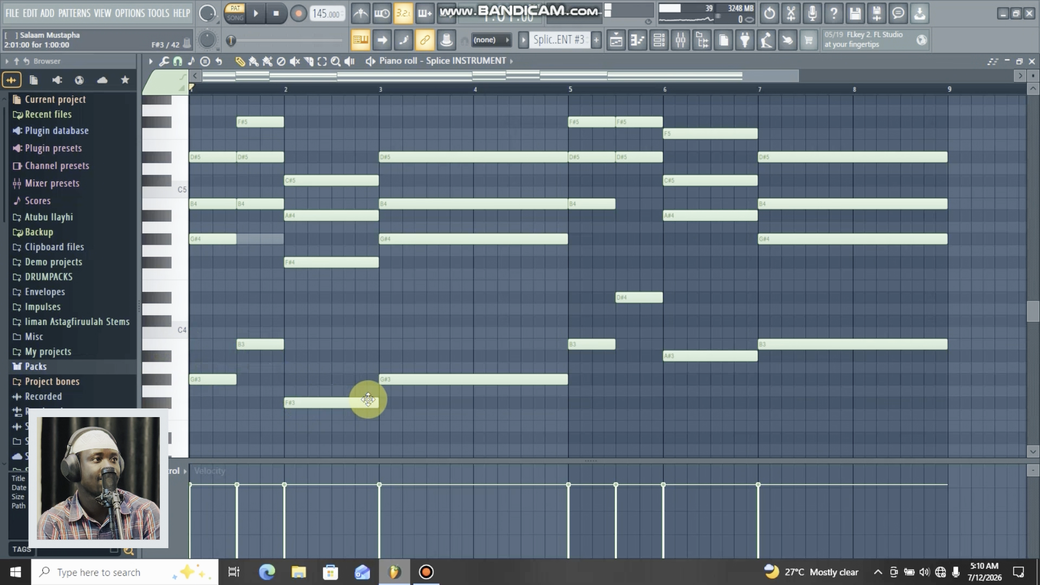
{"action": "left_click", "coordinate": [395, 382]}
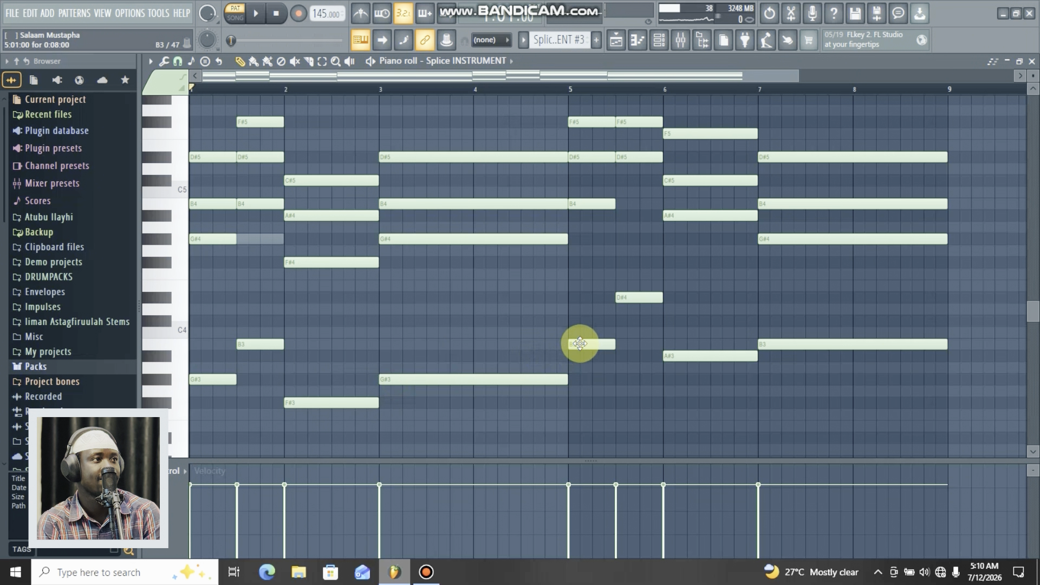
{"action": "left_click", "coordinate": [580, 343]}
{"action": "left_click", "coordinate": [627, 301]}
{"action": "left_click", "coordinate": [693, 358]}
{"action": "left_click", "coordinate": [771, 349]}
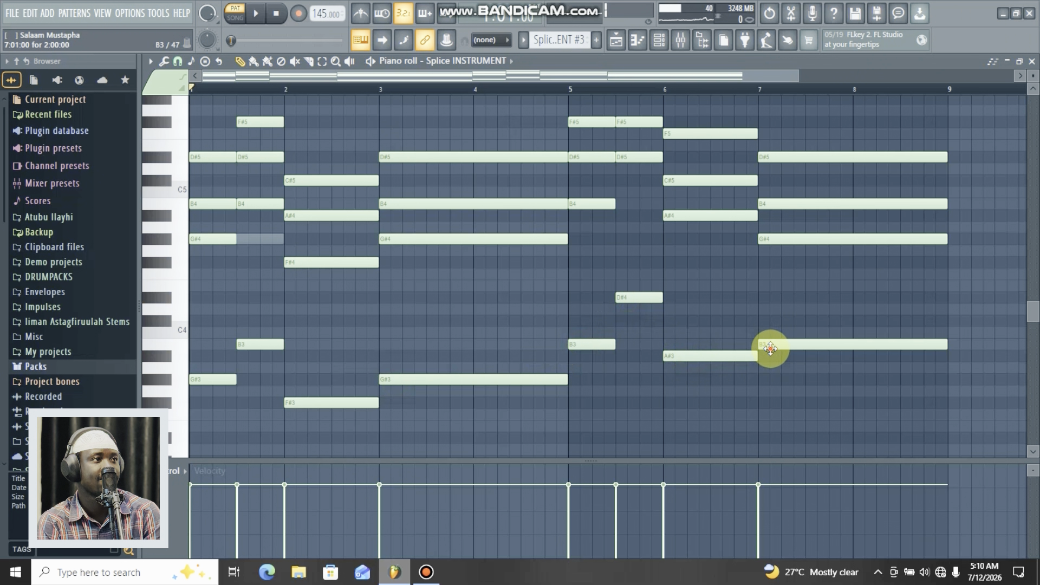
{"action": "double_click", "coordinate": [772, 352]}
{"action": "left_click", "coordinate": [606, 195]}
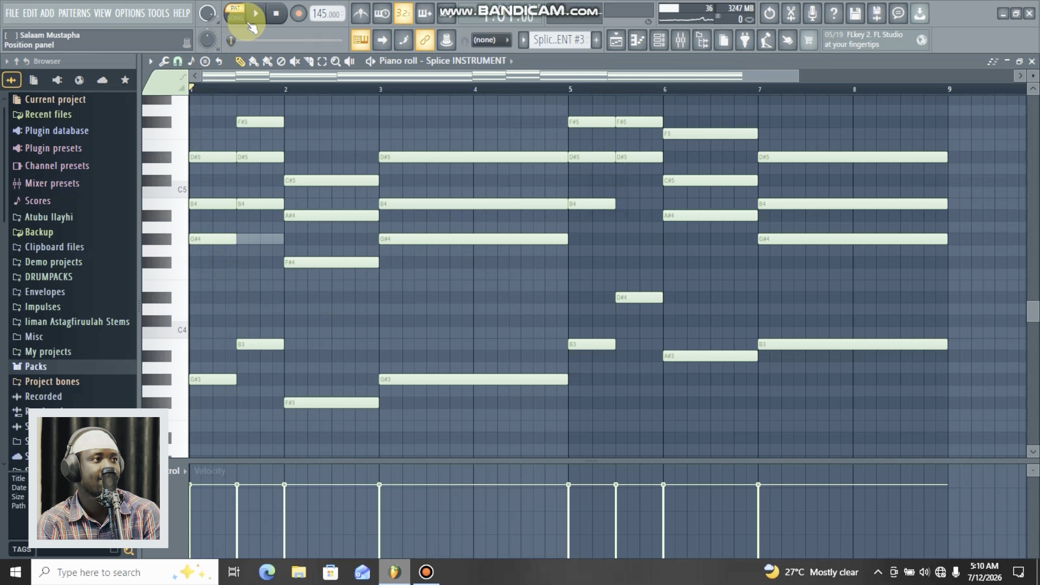
Play the Splice INSTRUMENT #3 pattern from the start, stop it, and return to the playlist
{"action": "left_click", "coordinate": [257, 18]}
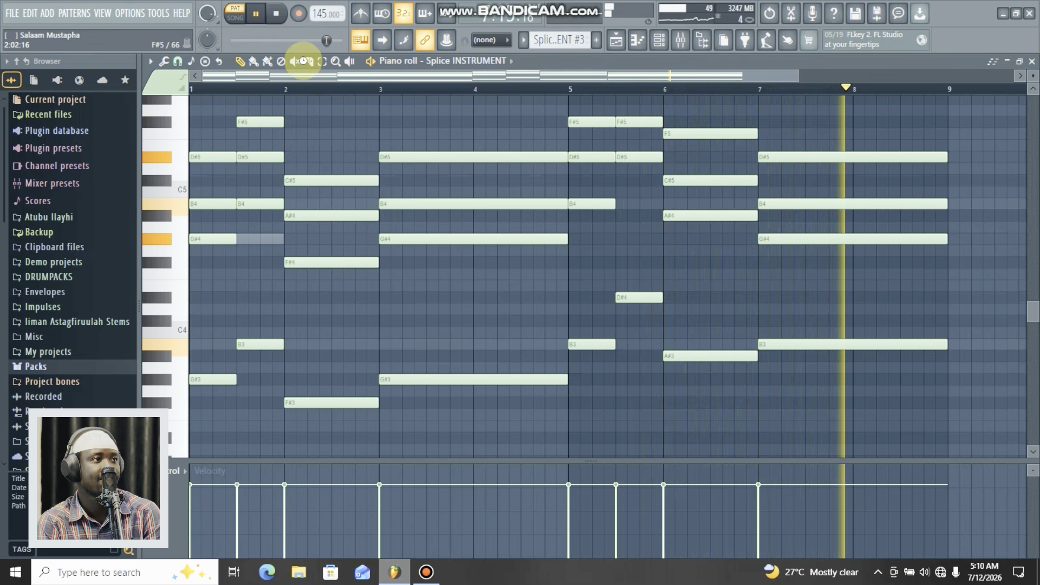
{"action": "left_click", "coordinate": [280, 15]}
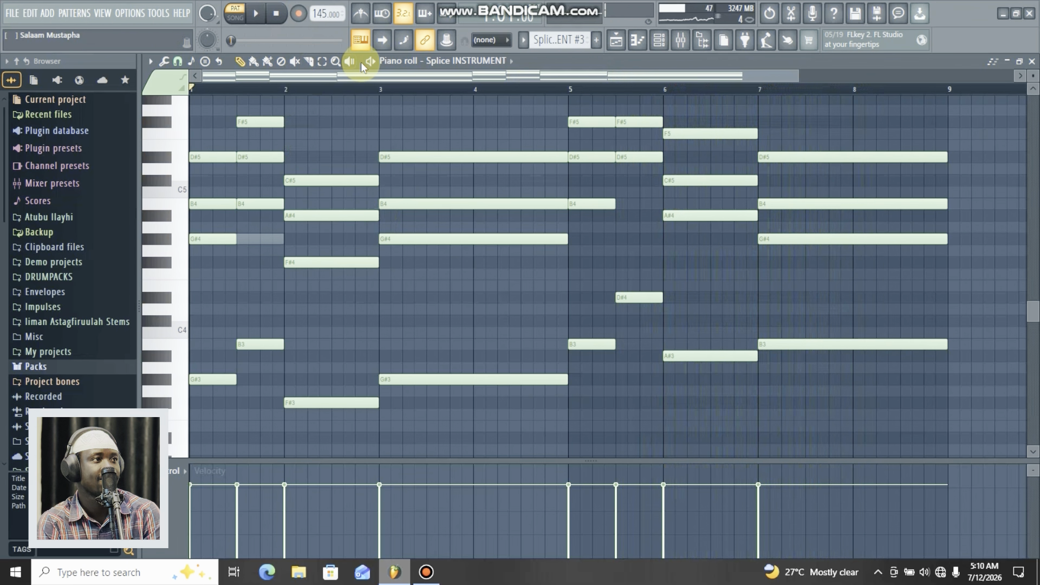
{"action": "left_click", "coordinate": [616, 43]}
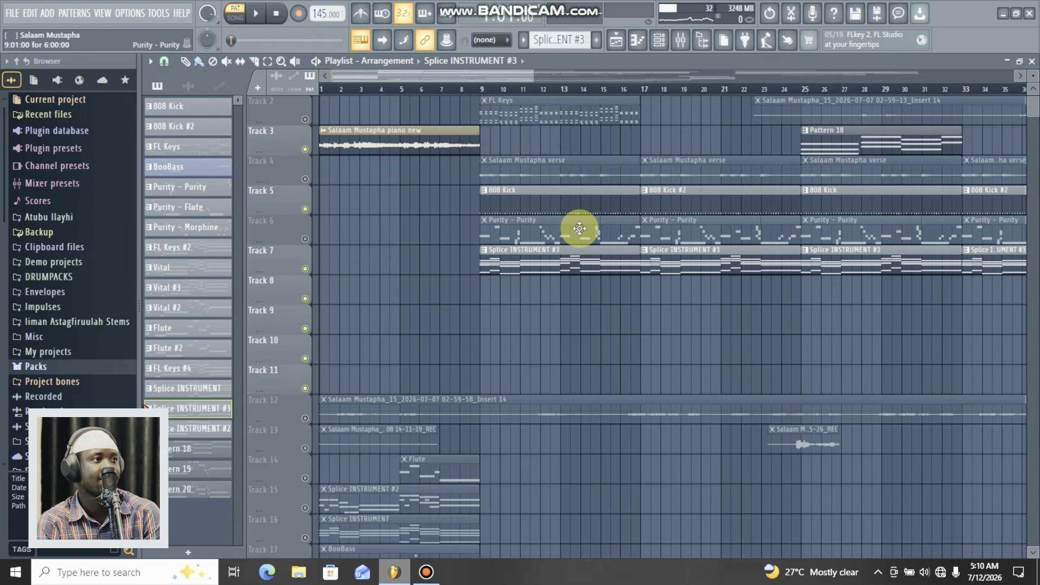
Play the song in song mode from bar 7, unmute Track 6 to layer in the Purity clips, and stop playback
{"action": "left_click", "coordinate": [451, 90]}
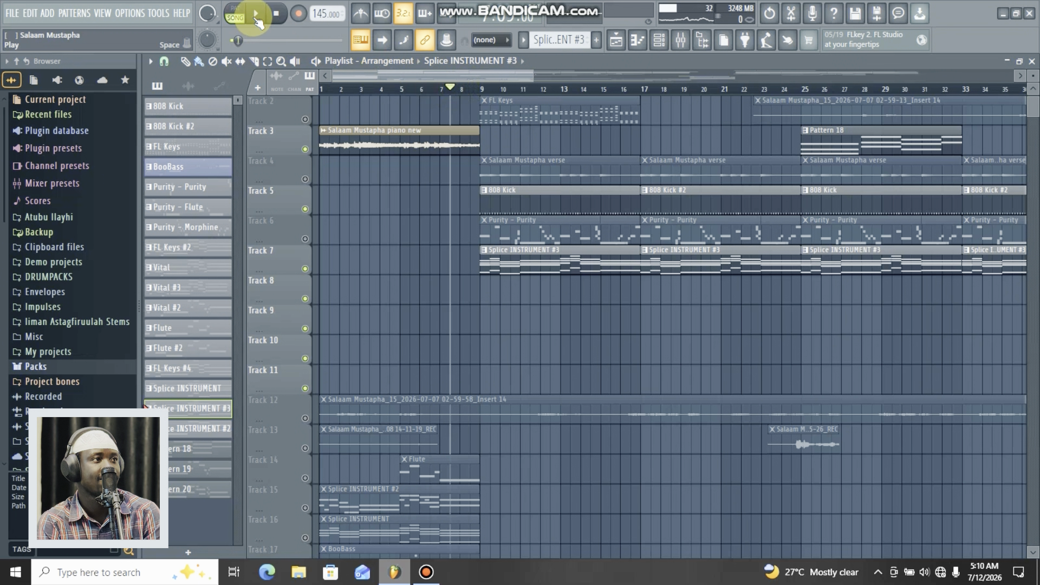
{"action": "left_click", "coordinate": [255, 14]}
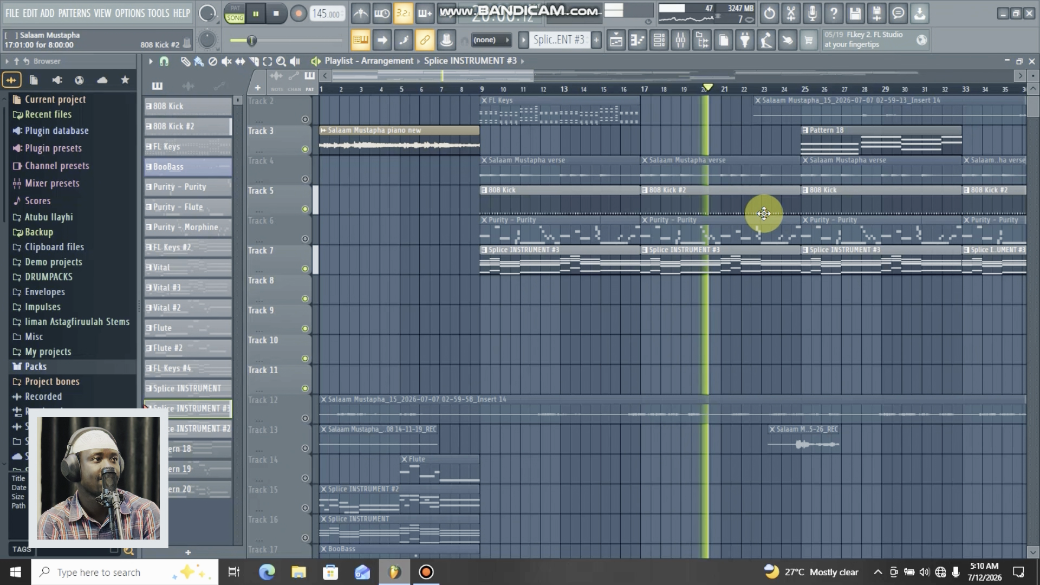
{"action": "left_click", "coordinate": [306, 239]}
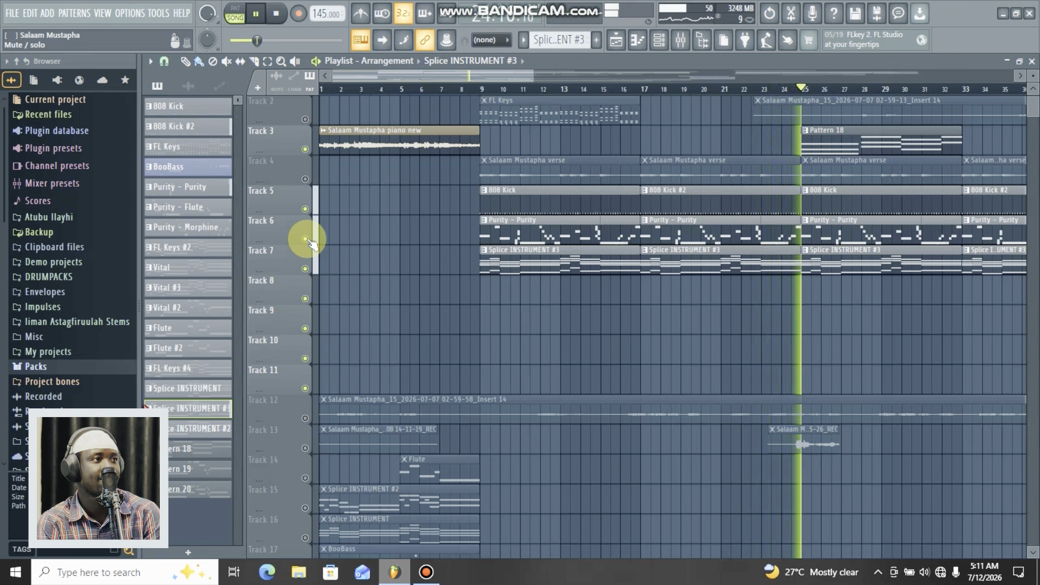
{"action": "left_click", "coordinate": [277, 13]}
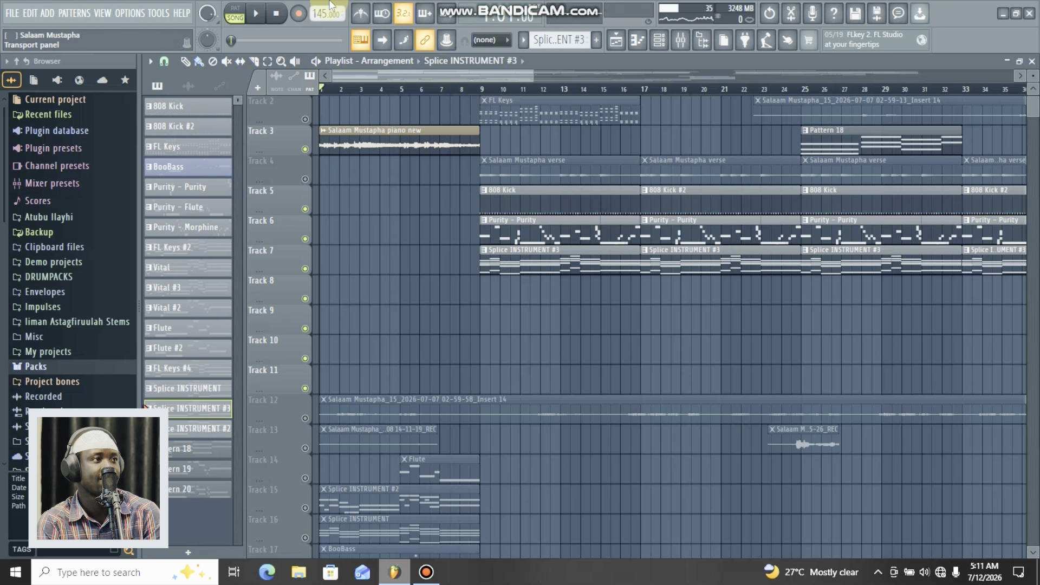
Examine which channels the Splice INSTRUMENT #3 pattern uses in the channel rack, and return to the playlist
{"action": "double_click", "coordinate": [508, 261]}
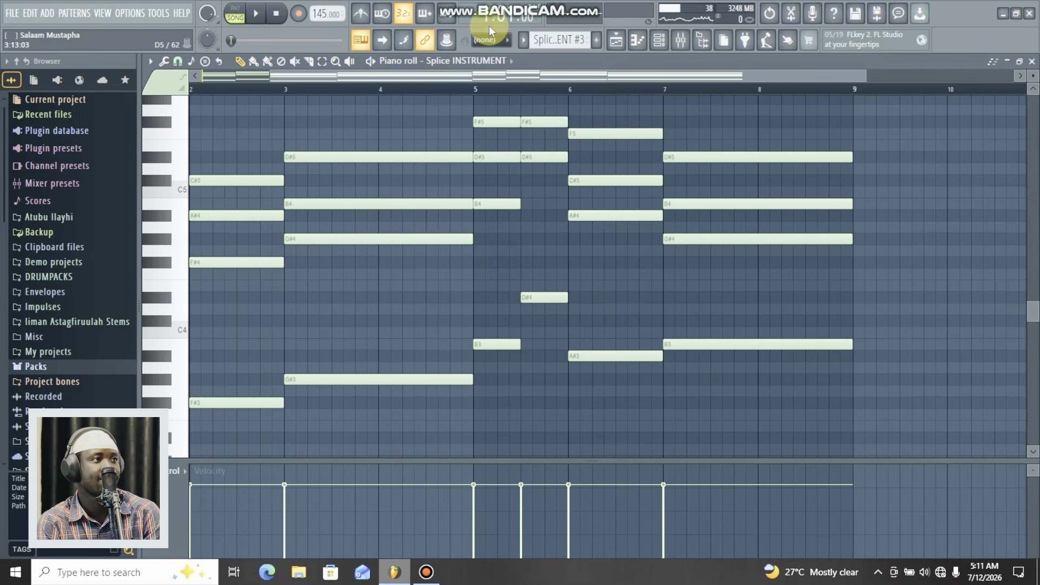
{"action": "left_click", "coordinate": [659, 41]}
{"action": "scroll", "coordinate": [433, 325], "scroll_direction": "down", "scroll_amount": 5}
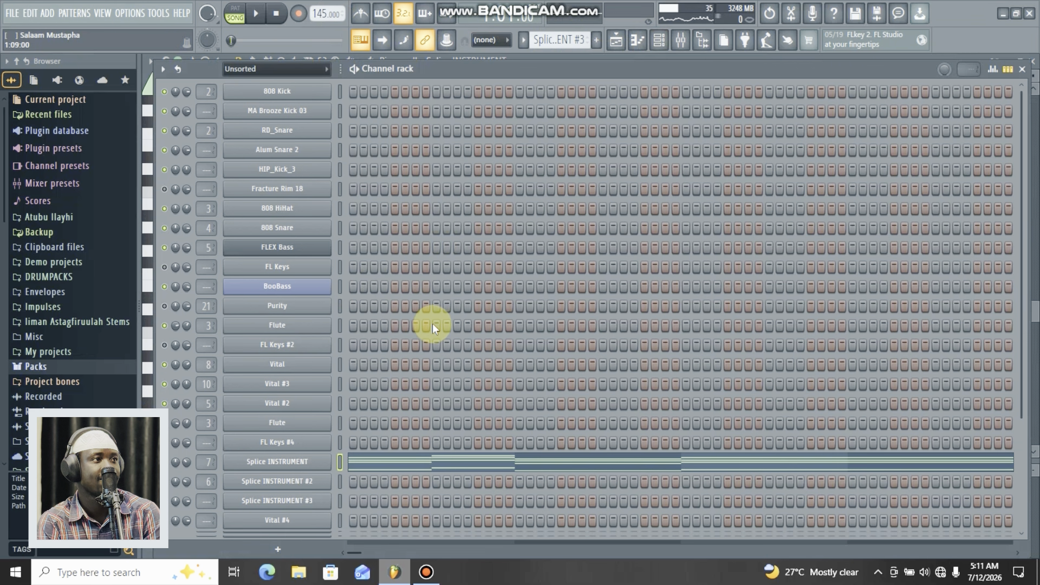
{"action": "scroll", "coordinate": [435, 335], "scroll_direction": "up", "scroll_amount": 1}
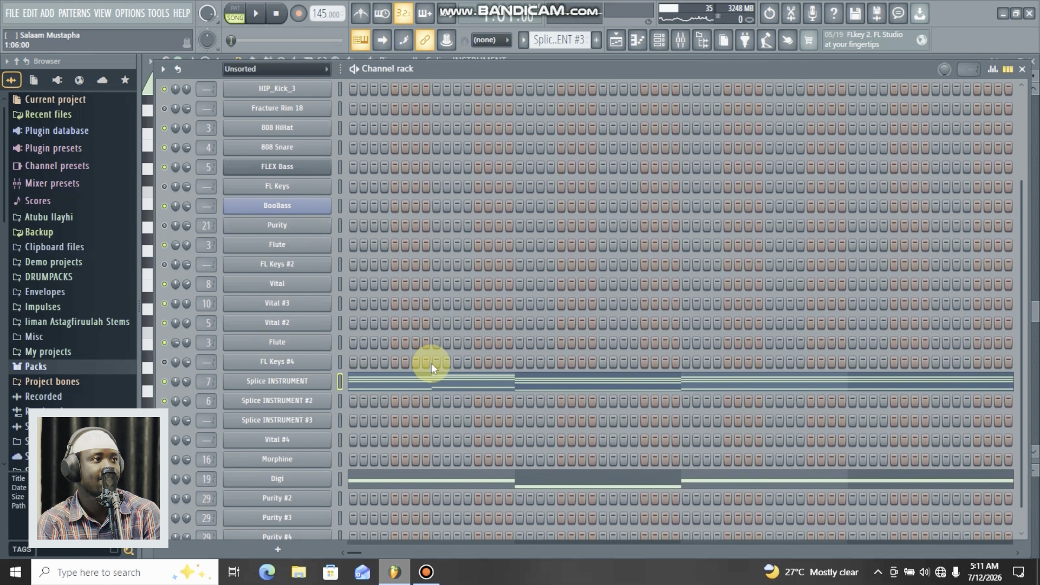
{"action": "scroll", "coordinate": [433, 365], "scroll_direction": "down", "scroll_amount": 1}
{"action": "scroll", "coordinate": [431, 365], "scroll_direction": "up", "scroll_amount": 2}
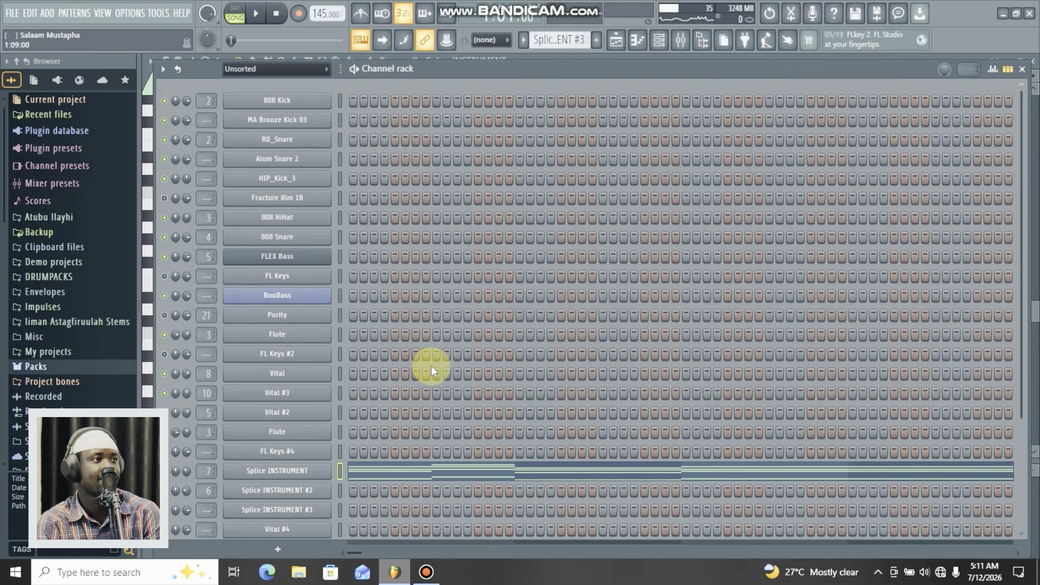
{"action": "scroll", "coordinate": [399, 301], "scroll_direction": "down", "scroll_amount": 2}
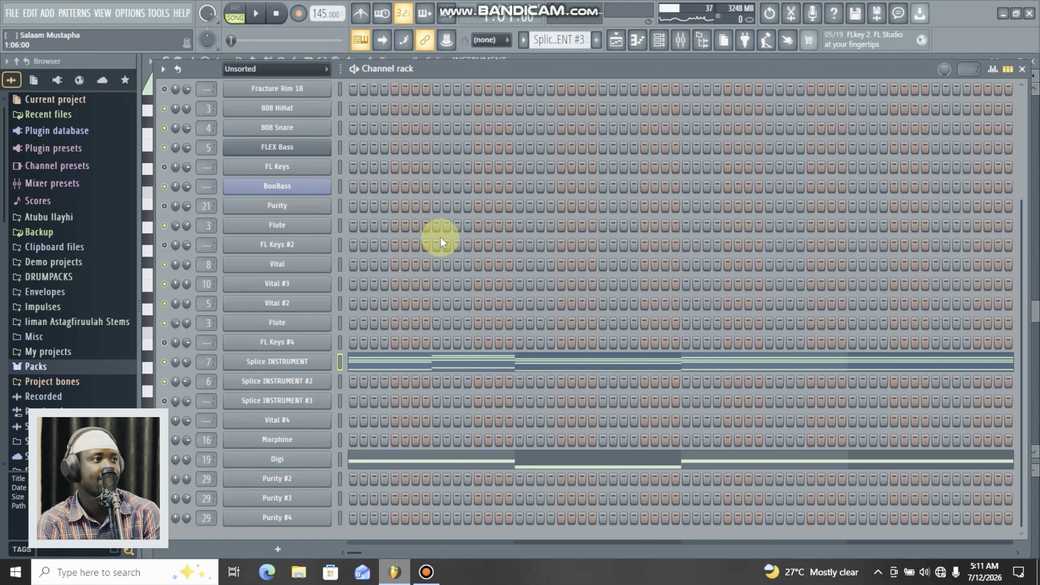
{"action": "left_click", "coordinate": [617, 45]}
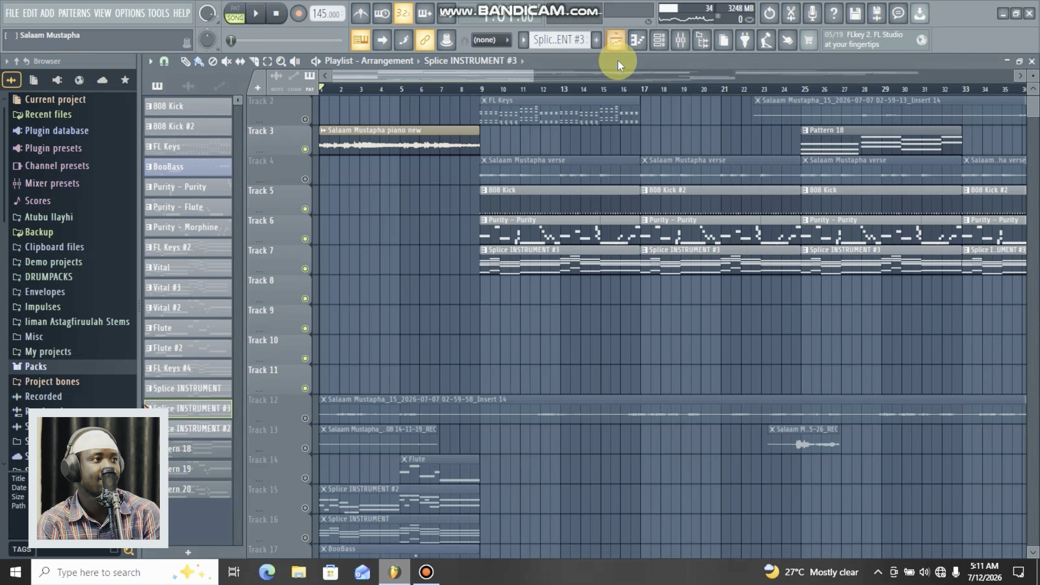
Open the Purity - Flute notes from Track 6, audition the C#5, A#4 and B4 notes, and play the pattern before returning to the playlist
{"action": "double_click", "coordinate": [521, 233]}
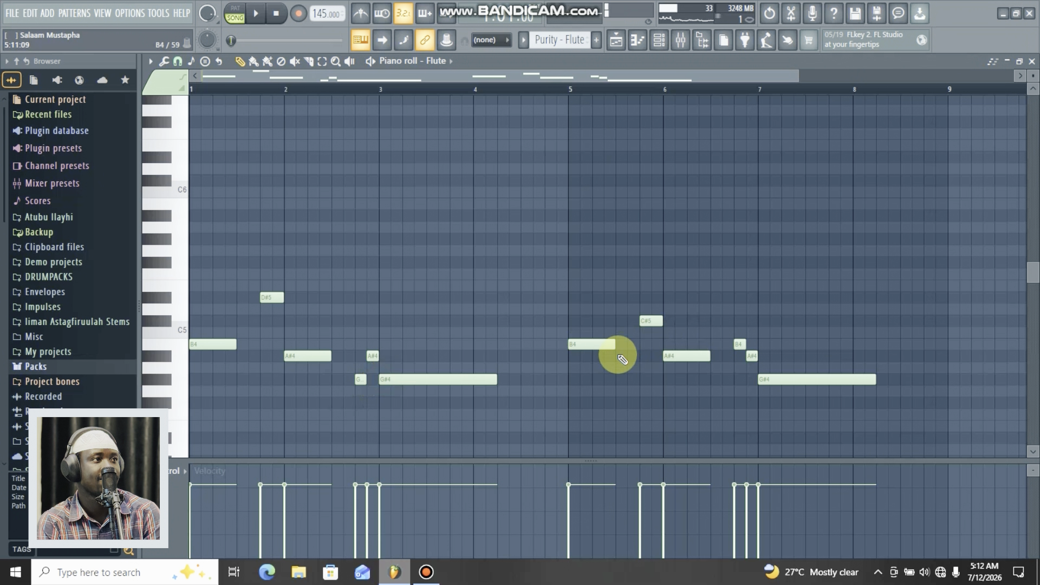
{"action": "left_click", "coordinate": [653, 322]}
{"action": "left_click", "coordinate": [697, 352]}
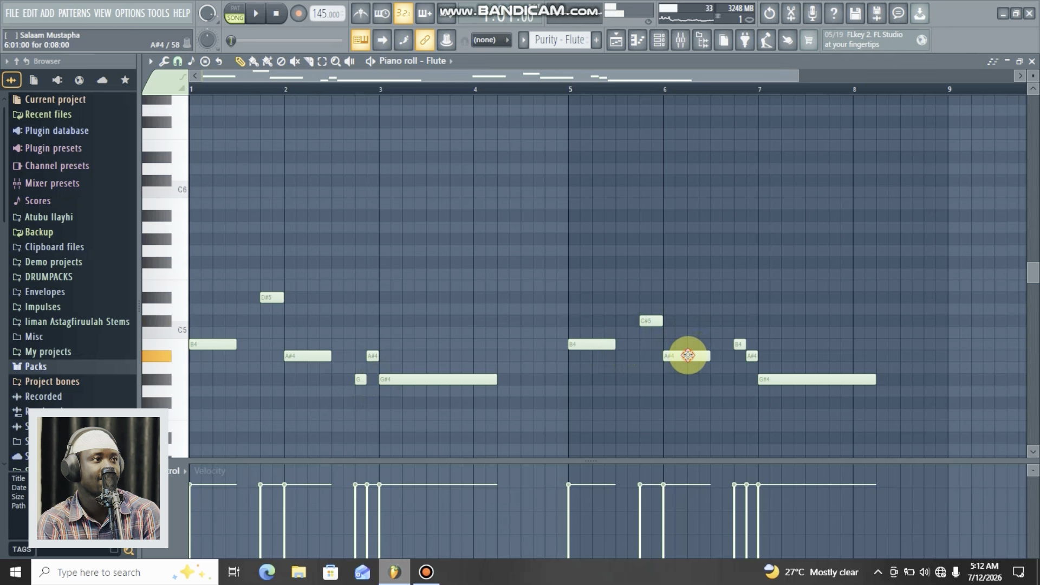
{"action": "left_click", "coordinate": [738, 341]}
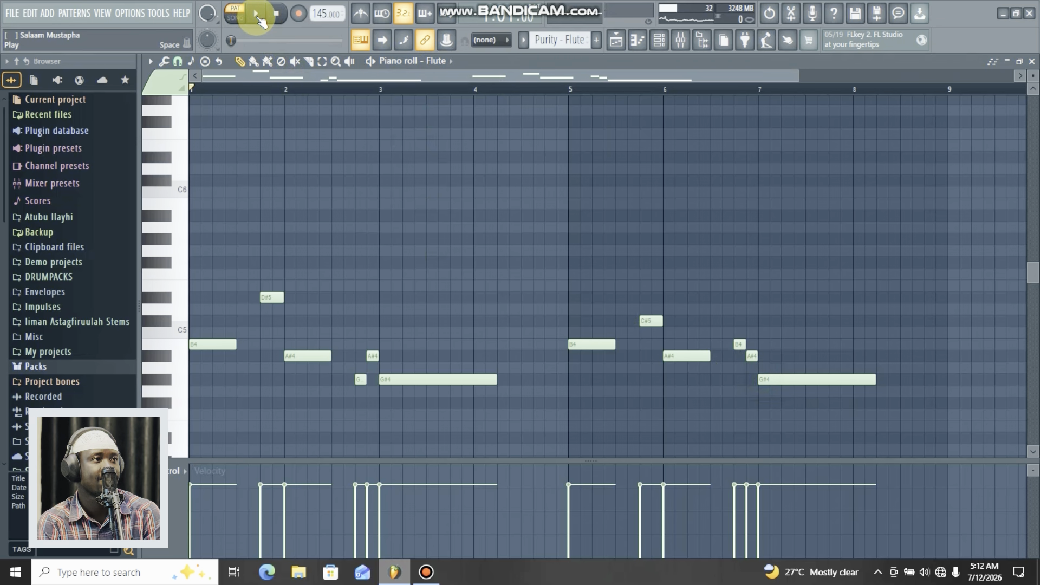
{"action": "left_click", "coordinate": [258, 15]}
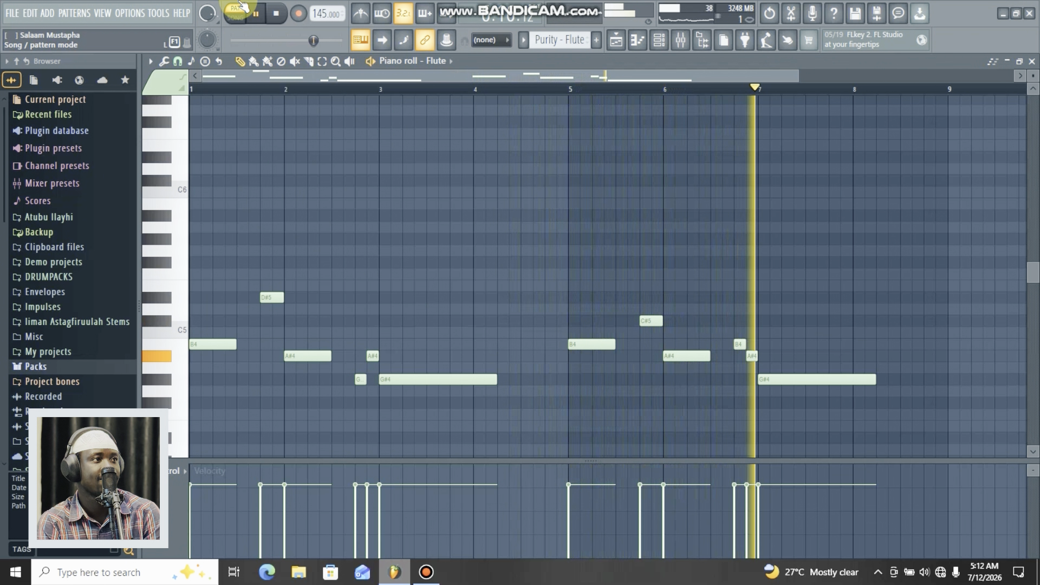
{"action": "left_click", "coordinate": [276, 15]}
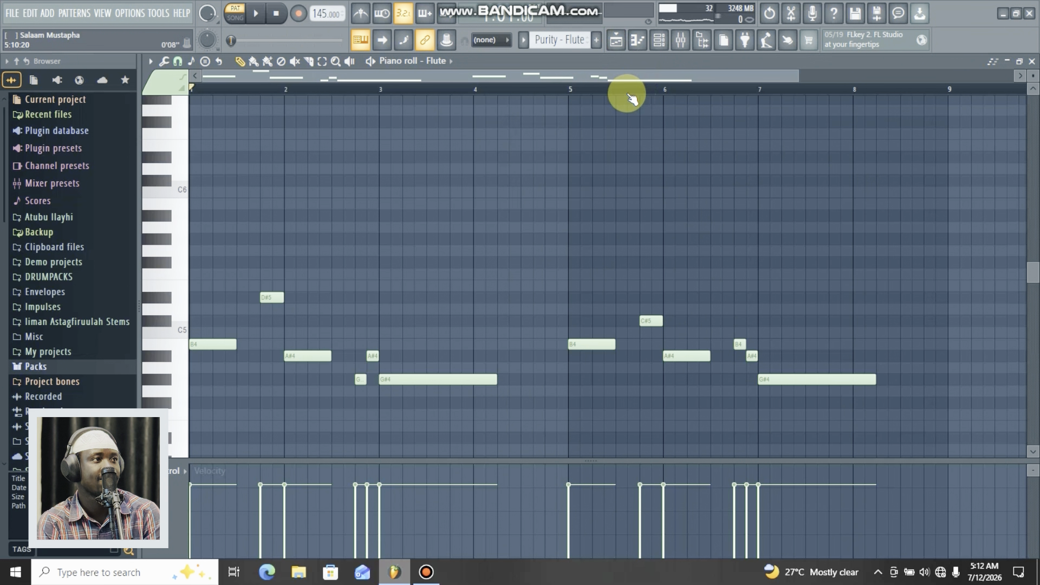
{"action": "left_click", "coordinate": [615, 42]}
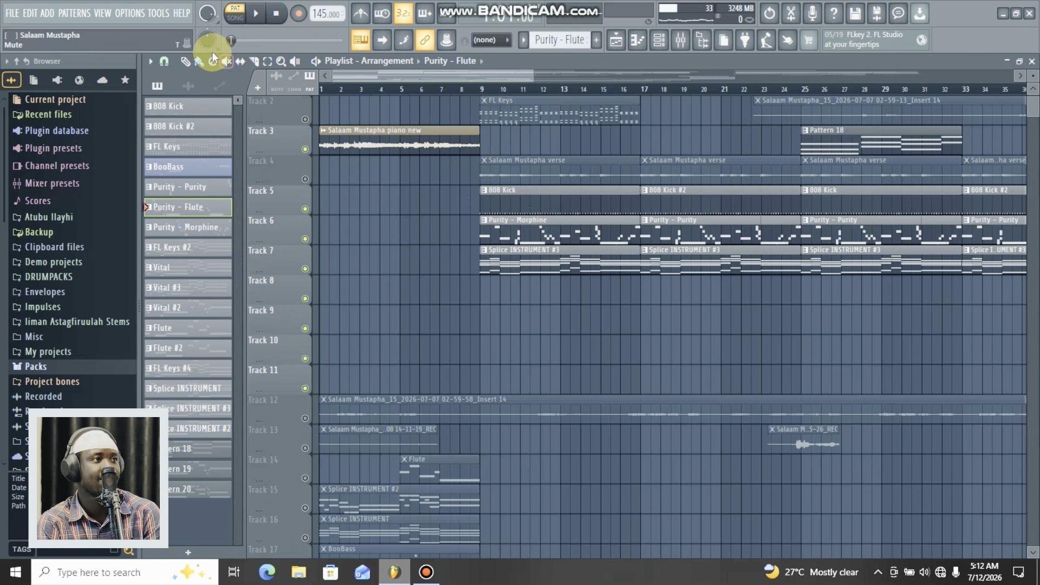
Separate the stacked Purity clips at bar 9, placing Purity - Morphine on Track 8 and Purity - Purity on Track 9, and mute both tracks
{"action": "left_click", "coordinate": [164, 61]}
{"action": "left_click", "coordinate": [174, 92]}
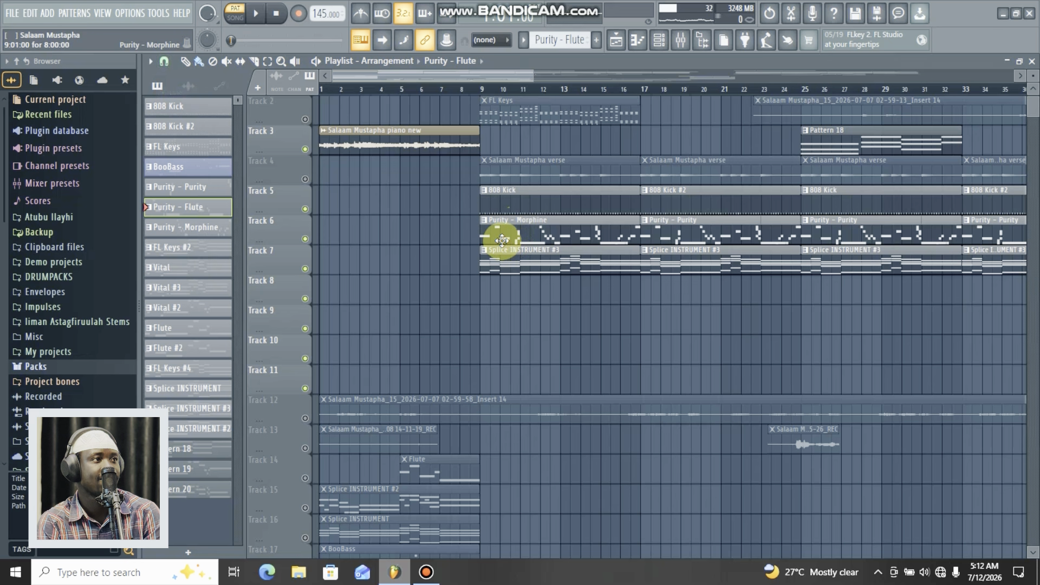
{"action": "left_click", "coordinate": [499, 298]}
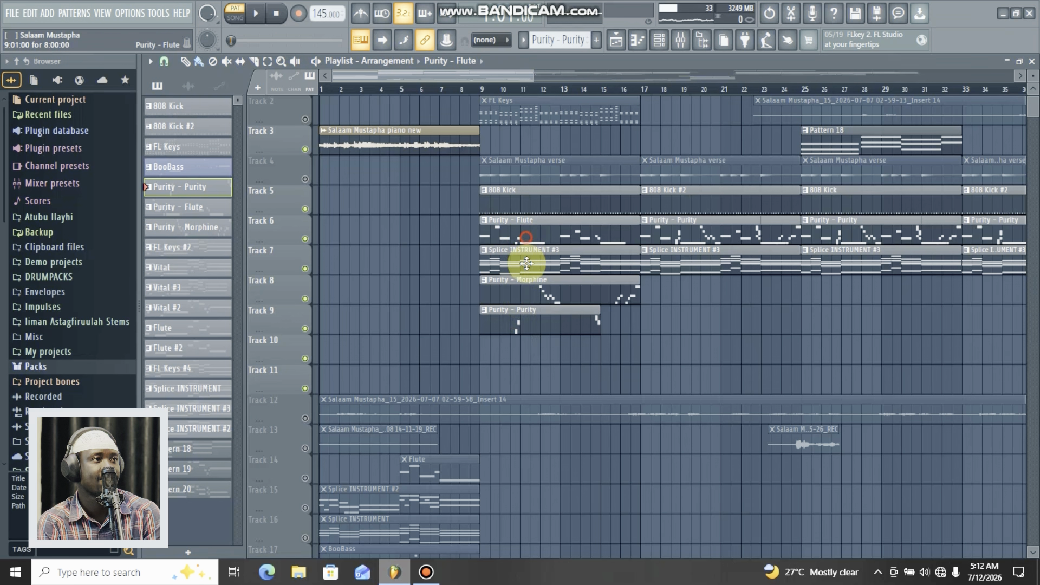
{"action": "left_click_drag", "start_coordinate": [526, 263], "coordinate": [529, 232]}
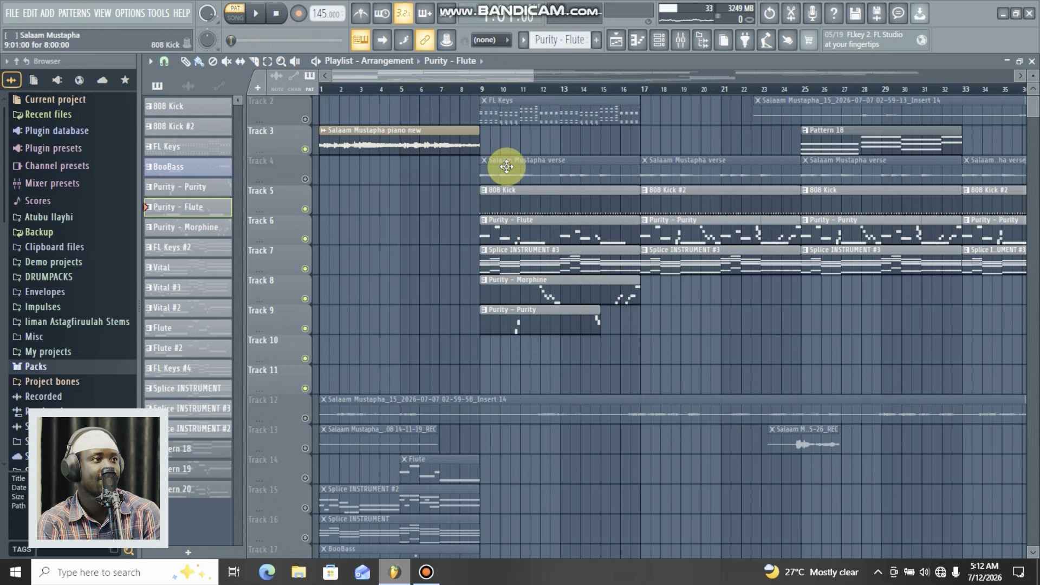
{"action": "left_click", "coordinate": [305, 298]}
{"action": "left_click", "coordinate": [305, 328]}
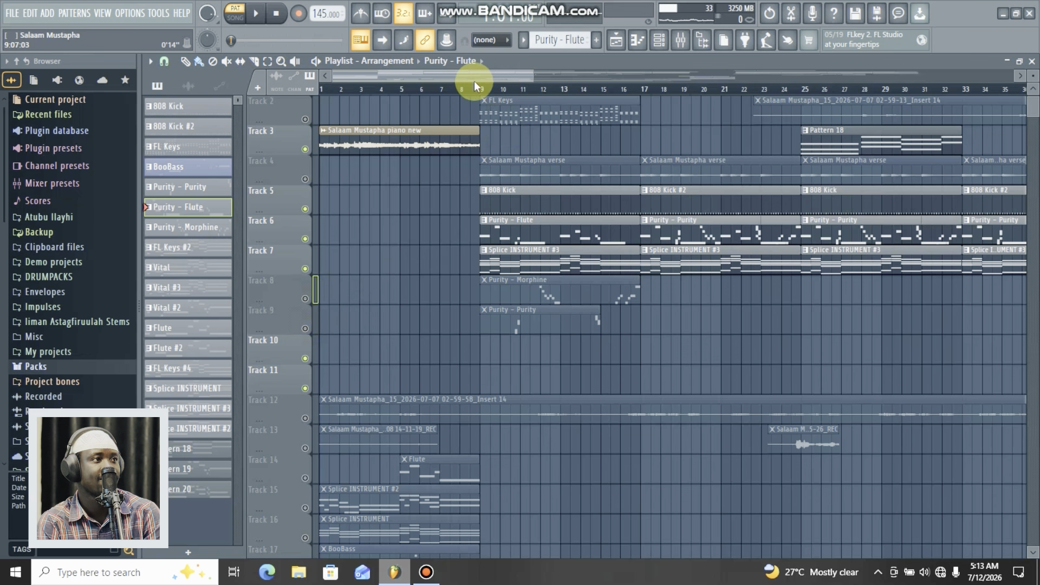
Play the song with the Purity - Flute clip, mute Track 6 during playback, and stop
{"action": "left_click", "coordinate": [267, 13]}
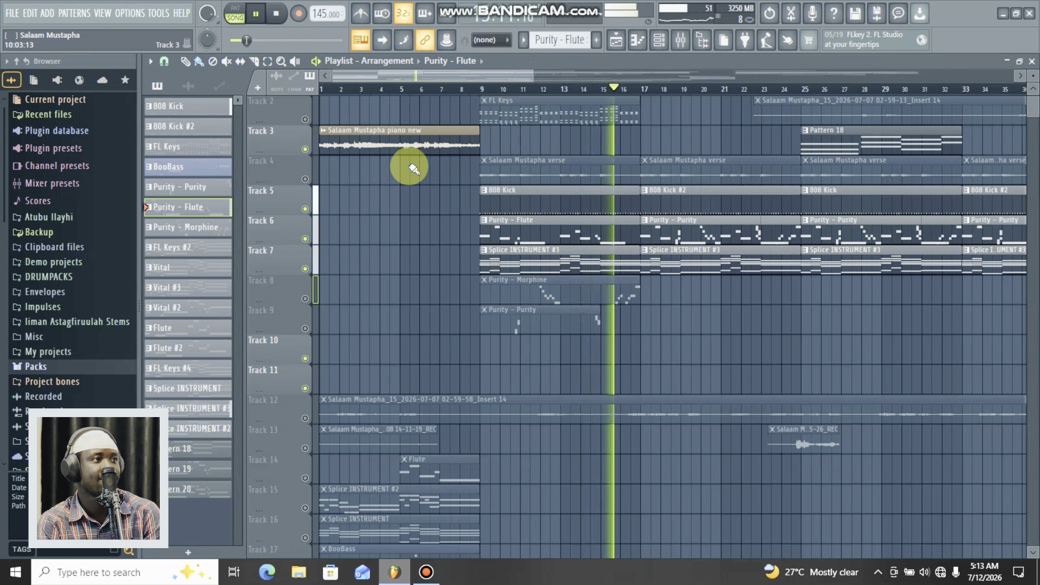
{"action": "left_click", "coordinate": [304, 243]}
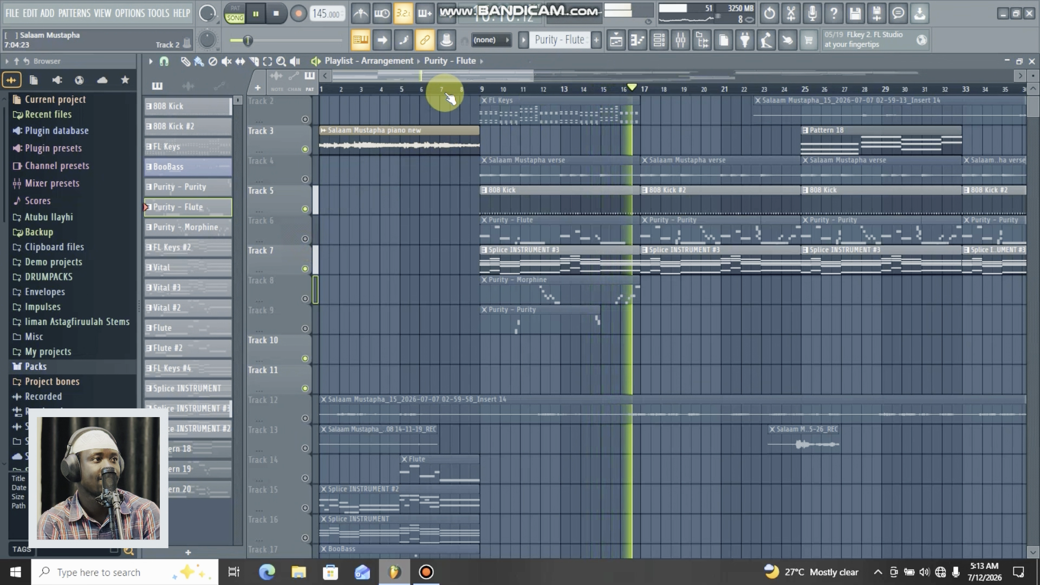
{"action": "left_click", "coordinate": [275, 11]}
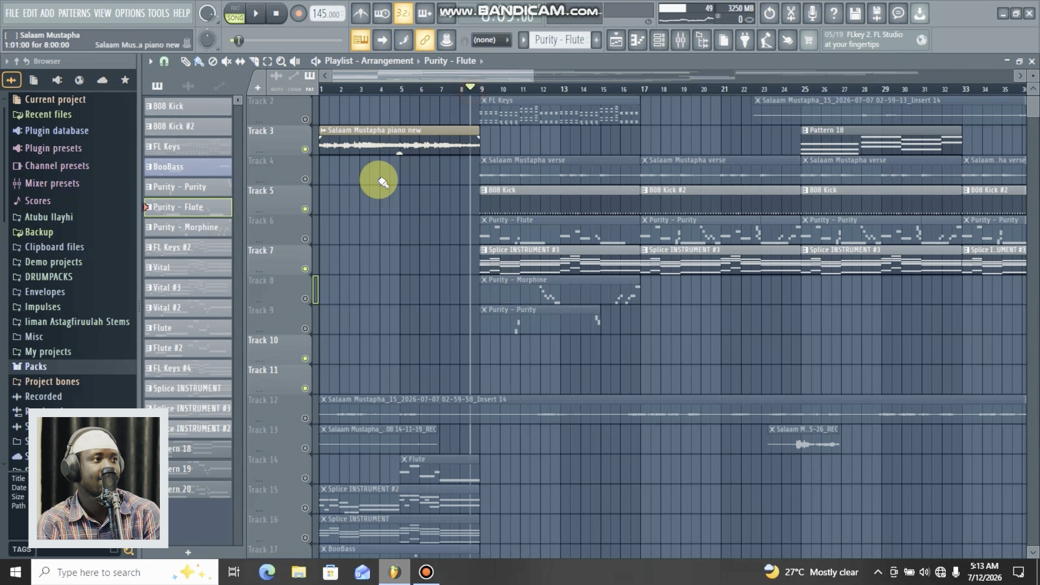
Unmute Track 6 and play the song with Track 7 muted, bring Track 7 back in during playback, and stop
{"action": "left_click", "coordinate": [305, 239]}
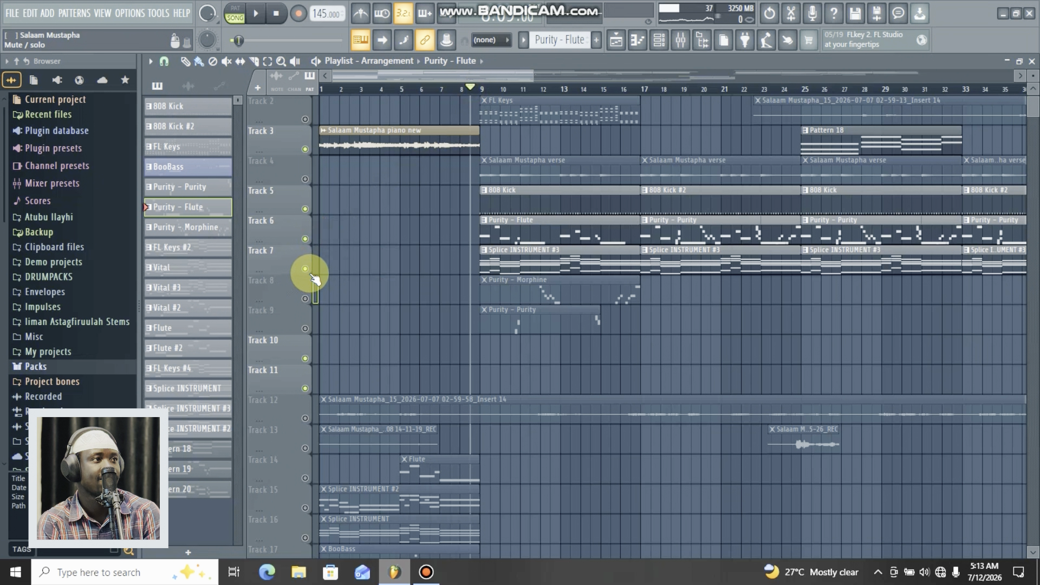
{"action": "left_click", "coordinate": [305, 270]}
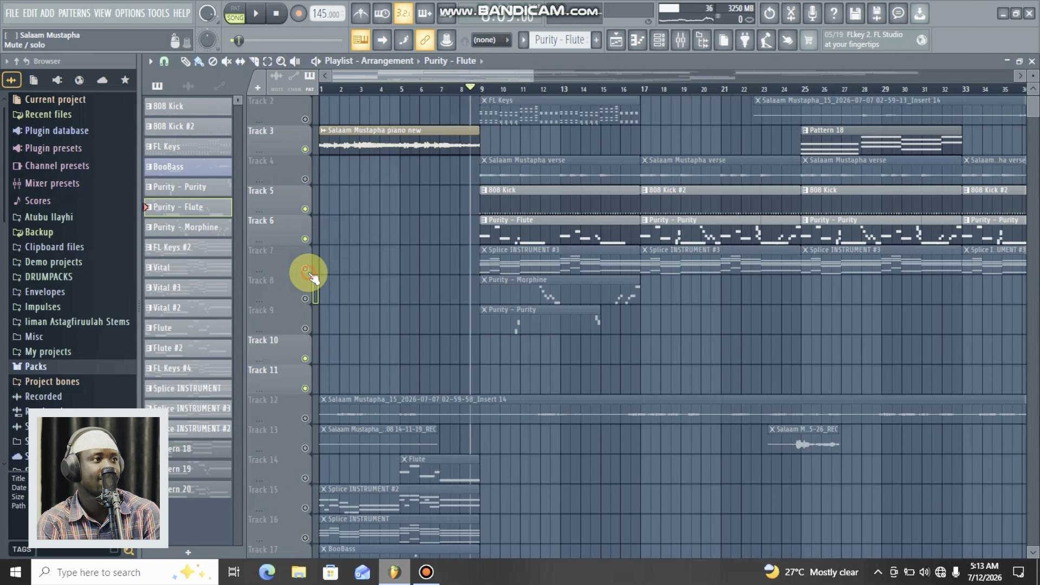
{"action": "left_click", "coordinate": [259, 16]}
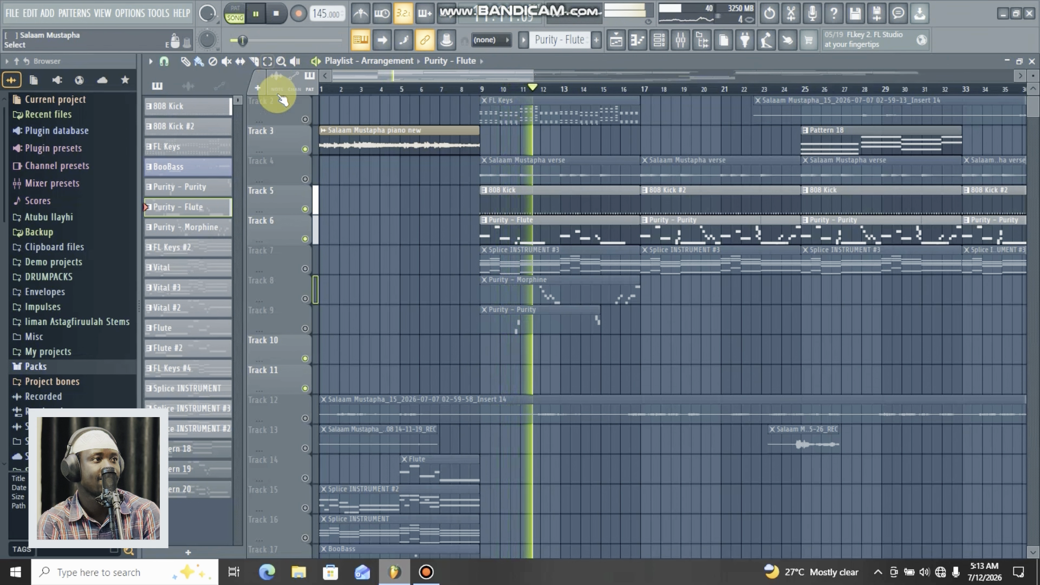
{"action": "left_click", "coordinate": [305, 268]}
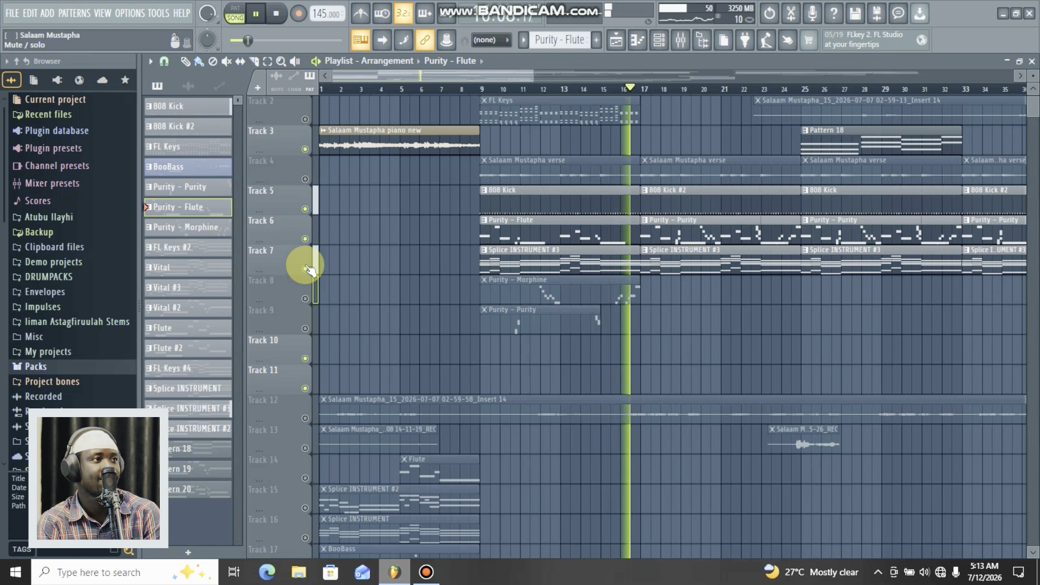
{"action": "left_click", "coordinate": [277, 13]}
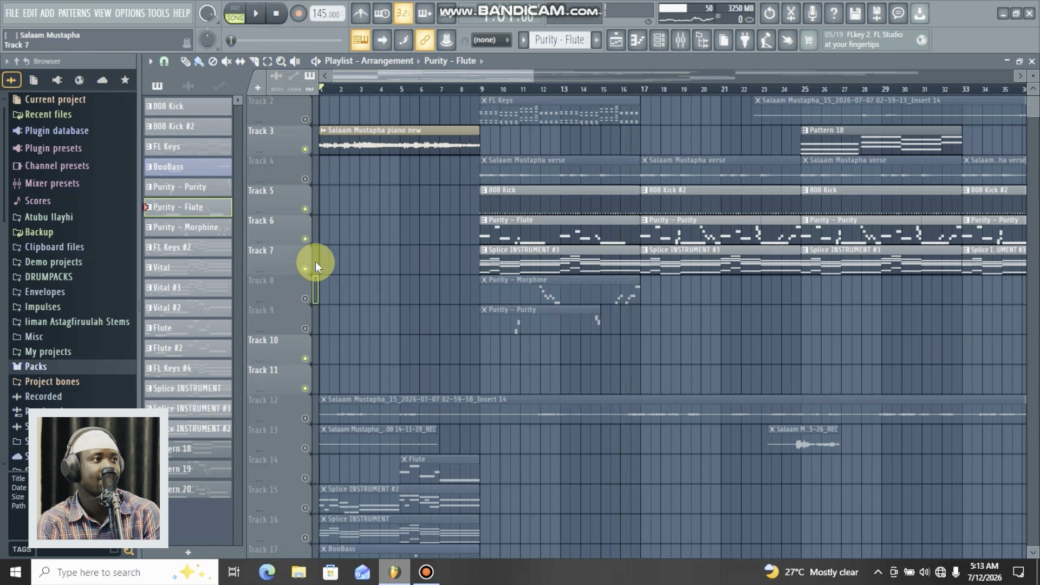
Unmute Track 8, play the song from bar 11 with the Purity - Morphine clip included, and stop
{"action": "left_click", "coordinate": [305, 299]}
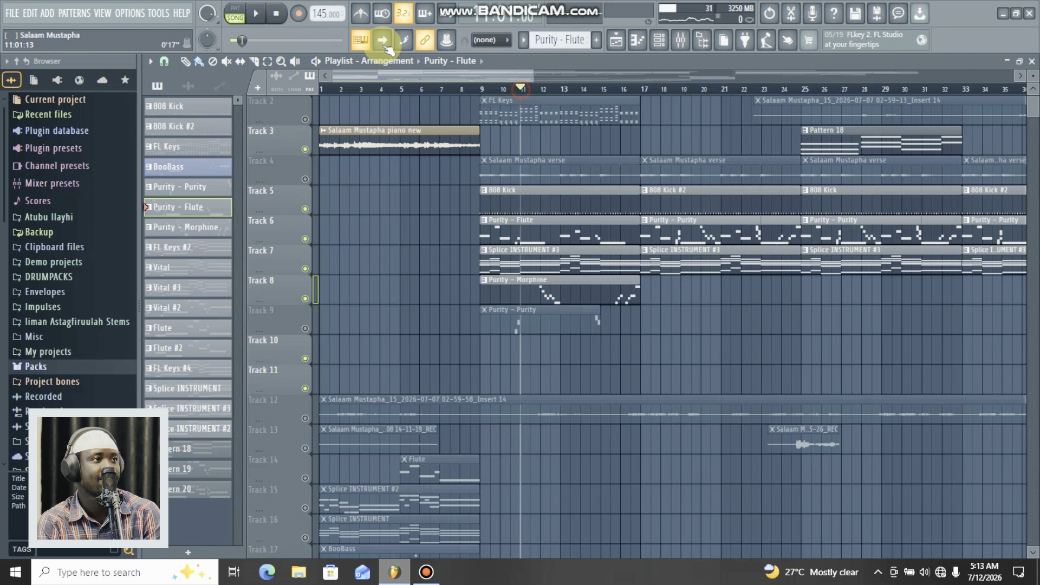
{"action": "left_click", "coordinate": [259, 16]}
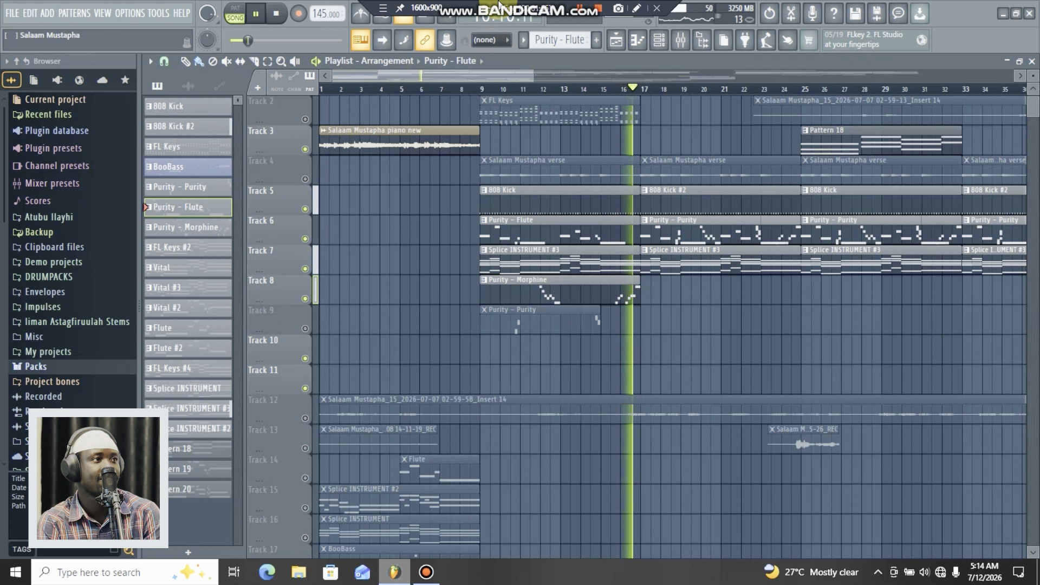
{"action": "left_click", "coordinate": [276, 14]}
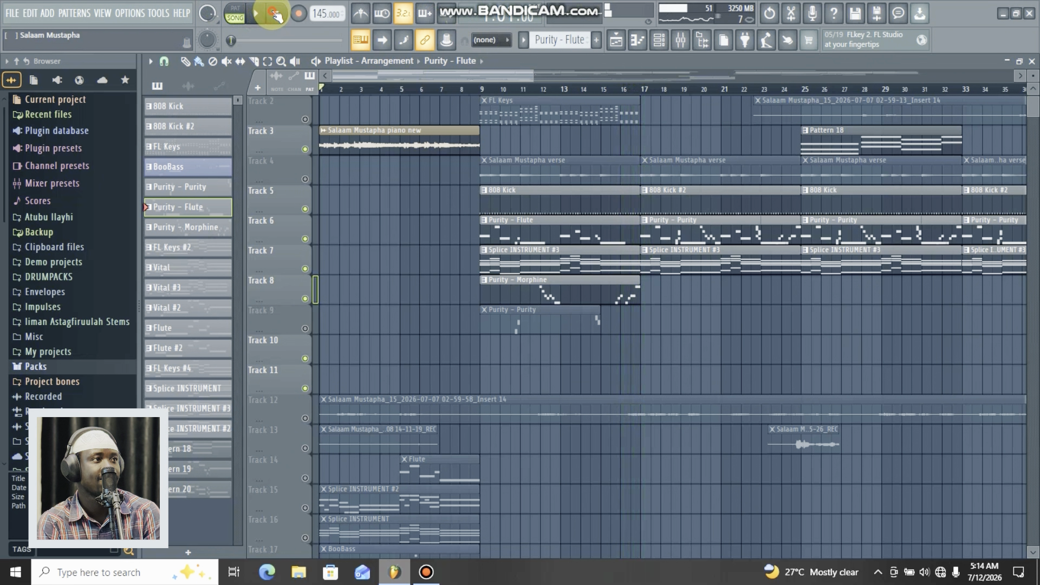
Open the Purity - Morphine notes from Track 8, view the pattern from its first bar while it plays, and return to the playlist
{"action": "double_click", "coordinate": [573, 288]}
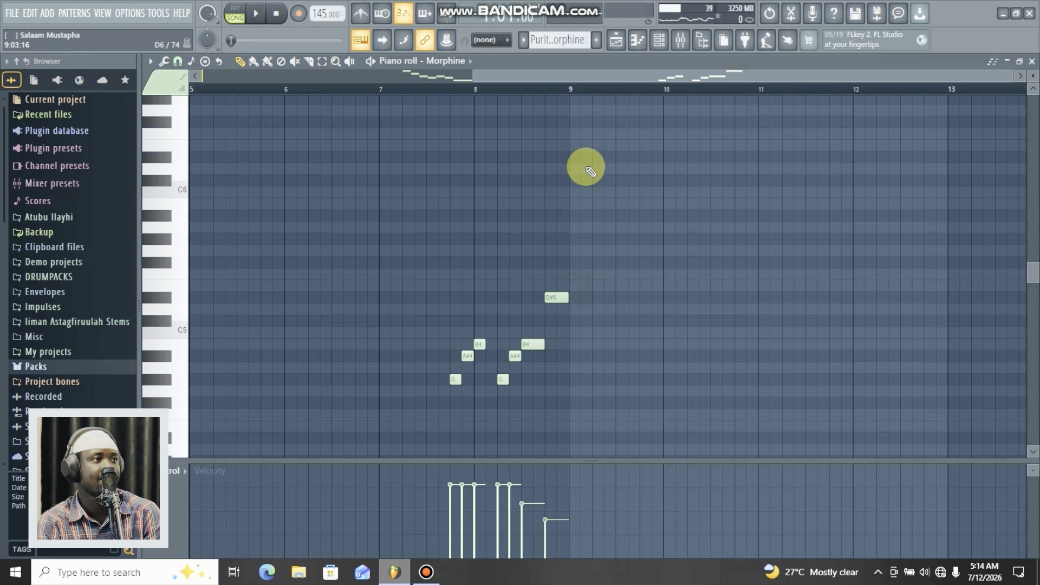
{"action": "left_click_drag", "start_coordinate": [473, 75], "coordinate": [227, 68]}
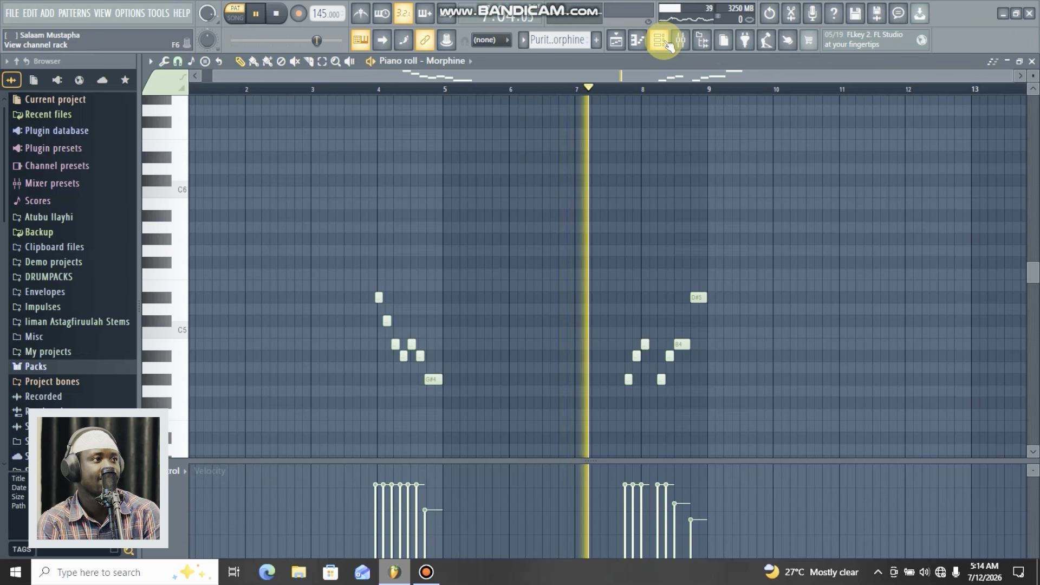
{"action": "left_click", "coordinate": [617, 42]}
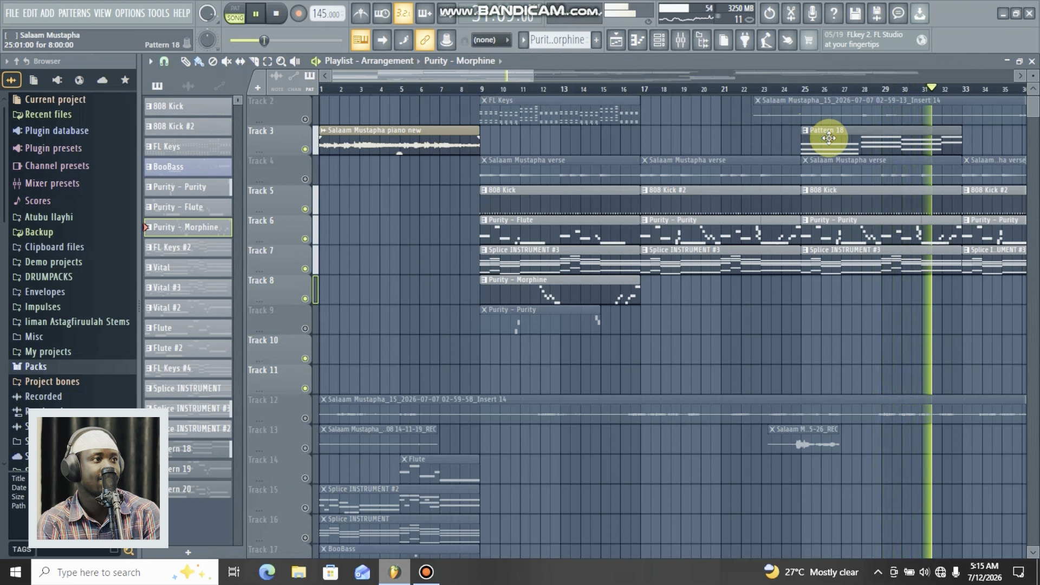
Play the song from just before the Pattern 18 clip at bar 25 and stop playback after the clip ends
{"action": "left_click", "coordinate": [794, 89]}
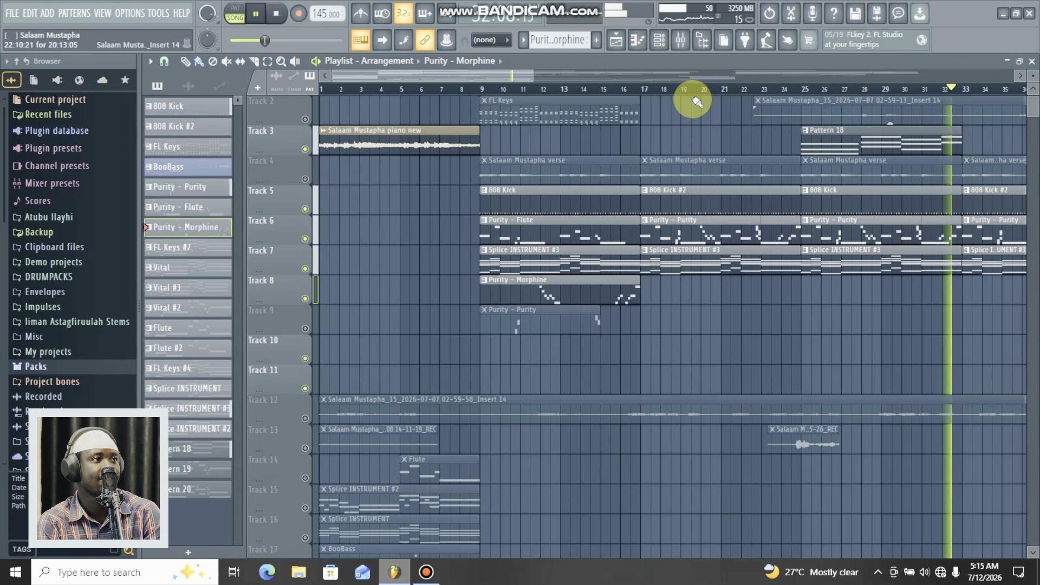
{"action": "key", "text": "space"}
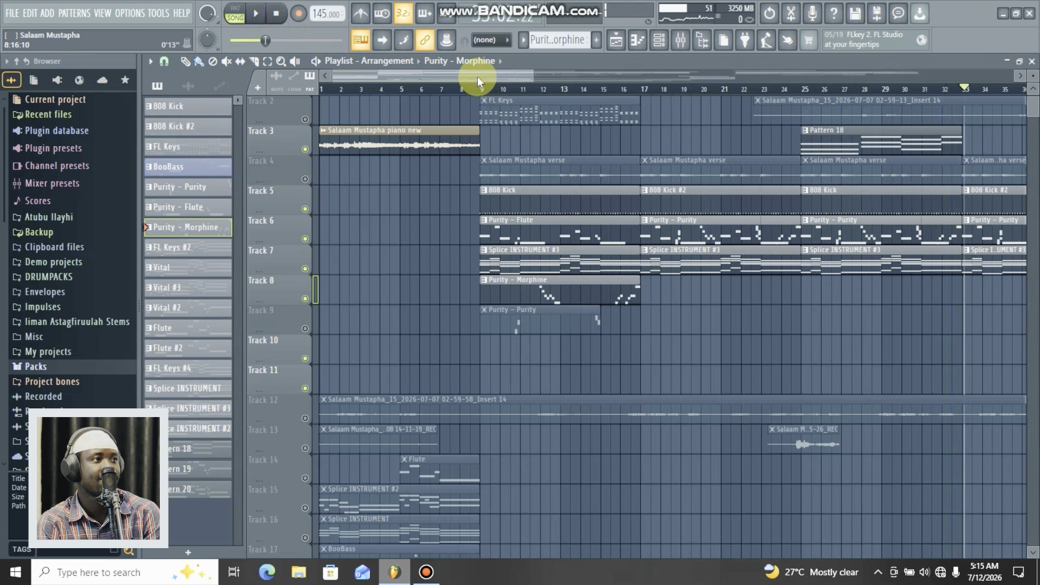
{"action": "scroll", "coordinate": [510, 87], "scroll_direction": "right", "scroll_amount": 6}
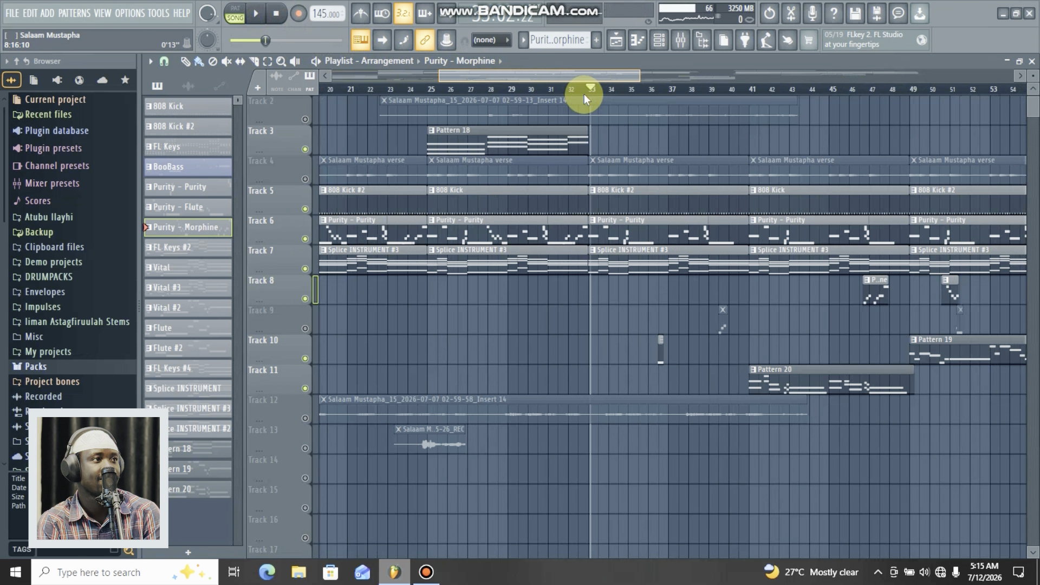
{"action": "left_click_drag", "start_coordinate": [588, 95], "coordinate": [592, 94]}
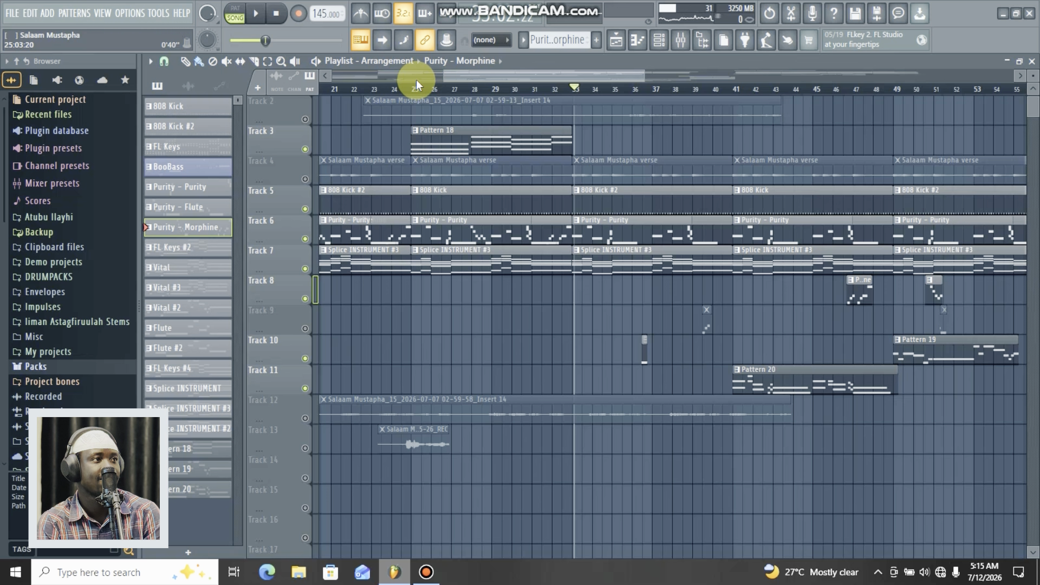
Open the Pattern 18 chord notes from Track 3, play the pattern on its own, stop, and return to the playlist
{"action": "double_click", "coordinate": [464, 144]}
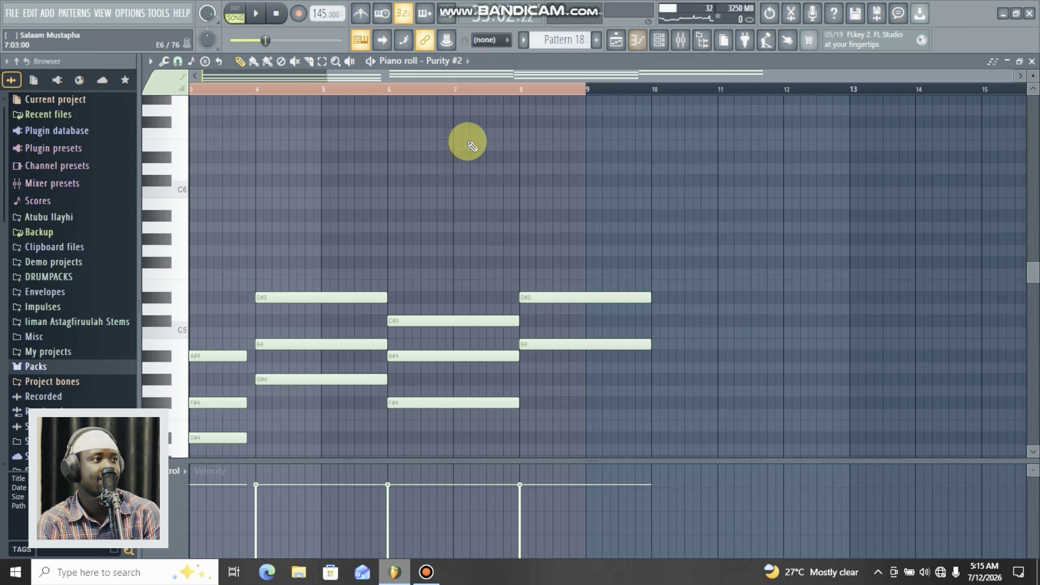
{"action": "left_click_drag", "start_coordinate": [535, 81], "coordinate": [267, 81]}
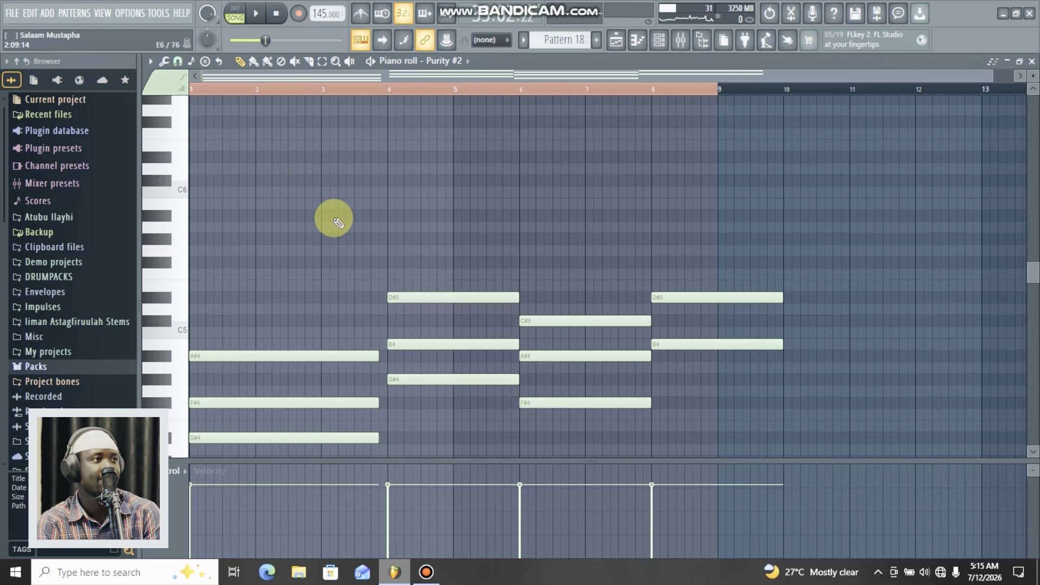
{"action": "scroll", "coordinate": [392, 276], "scroll_direction": "down", "scroll_amount": 5}
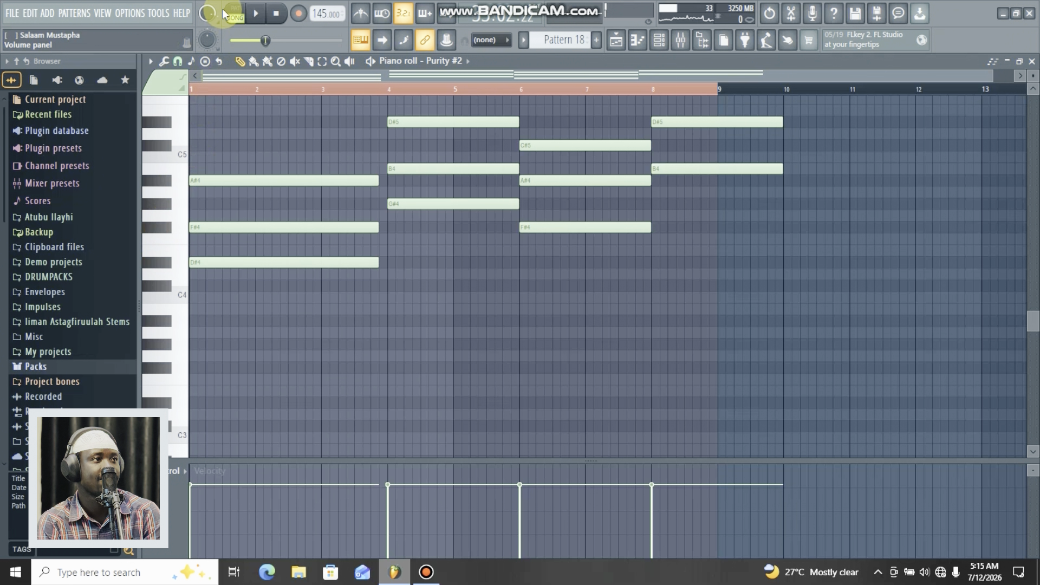
{"action": "left_click", "coordinate": [242, 15]}
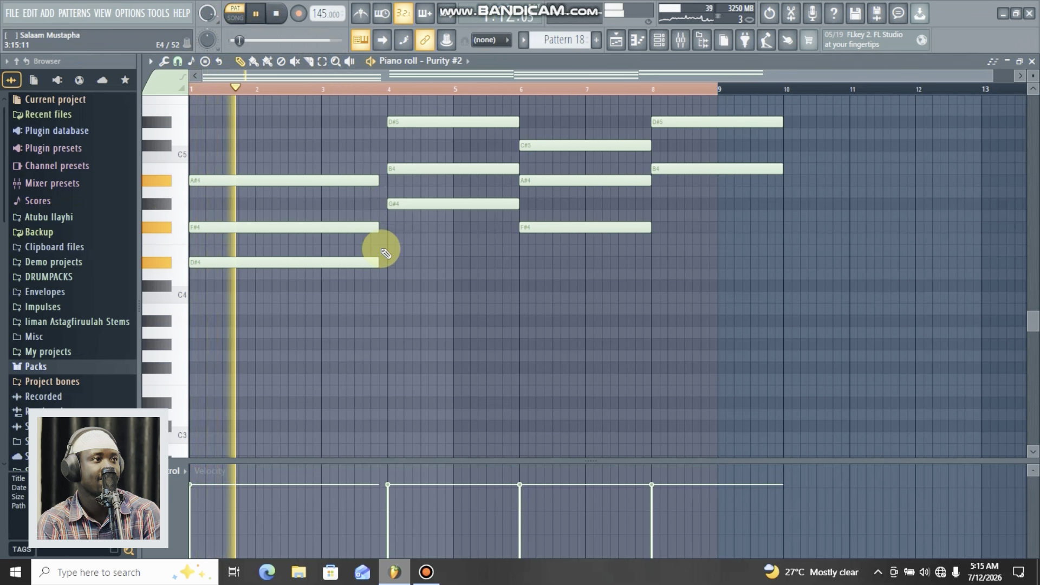
{"action": "scroll", "coordinate": [407, 320], "scroll_direction": "up", "scroll_amount": 4}
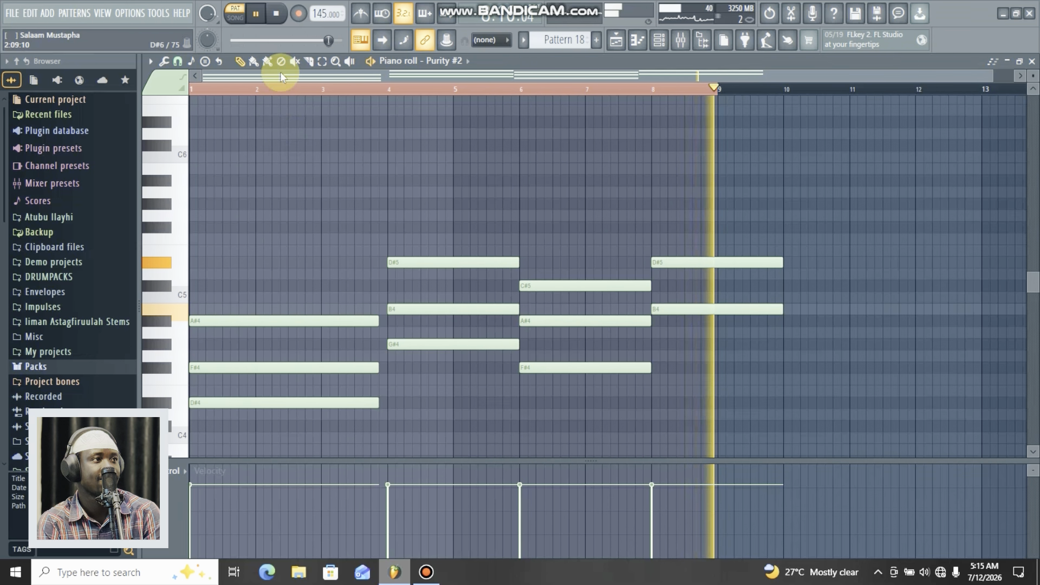
{"action": "left_click", "coordinate": [277, 15]}
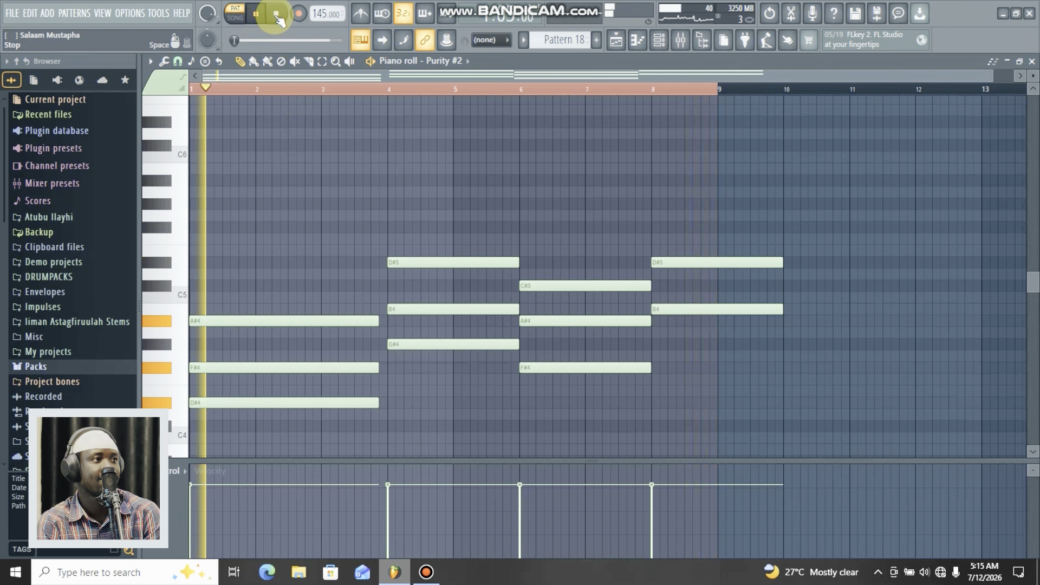
{"action": "left_click", "coordinate": [621, 46]}
Open the Pattern 20 notes from the Track 11 clip at bar 41, play the pattern, and return to the playlist
{"action": "left_click_drag", "start_coordinate": [493, 77], "coordinate": [568, 77]}
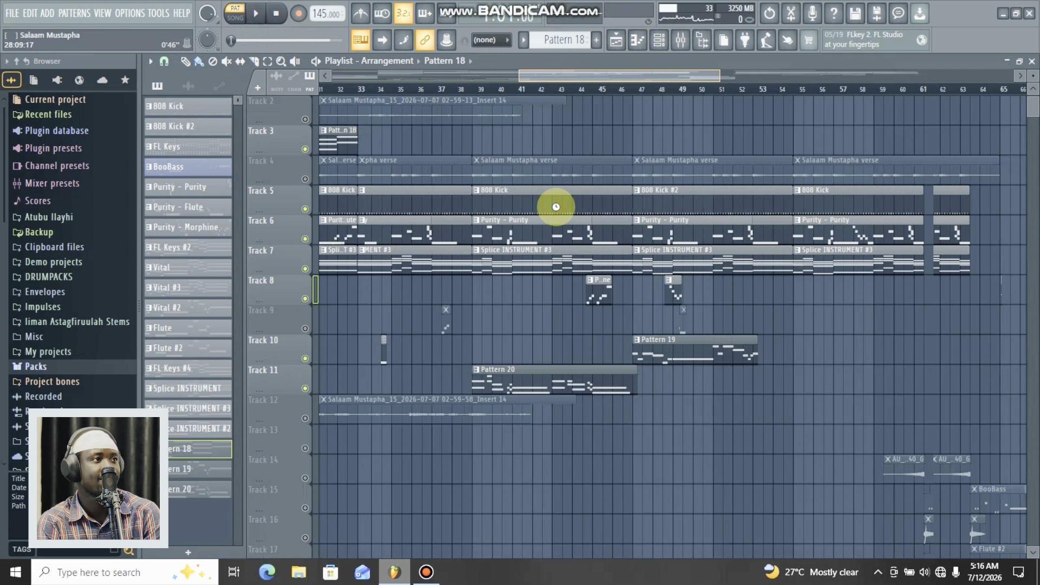
{"action": "scroll", "coordinate": [574, 306], "scroll_direction": "down", "scroll_amount": 3}
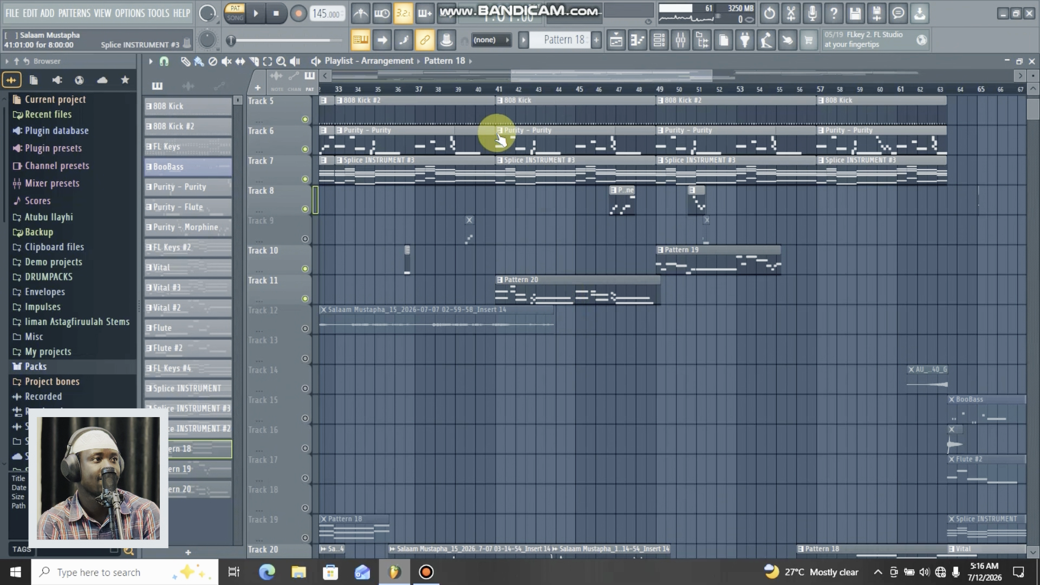
{"action": "double_click", "coordinate": [558, 295]}
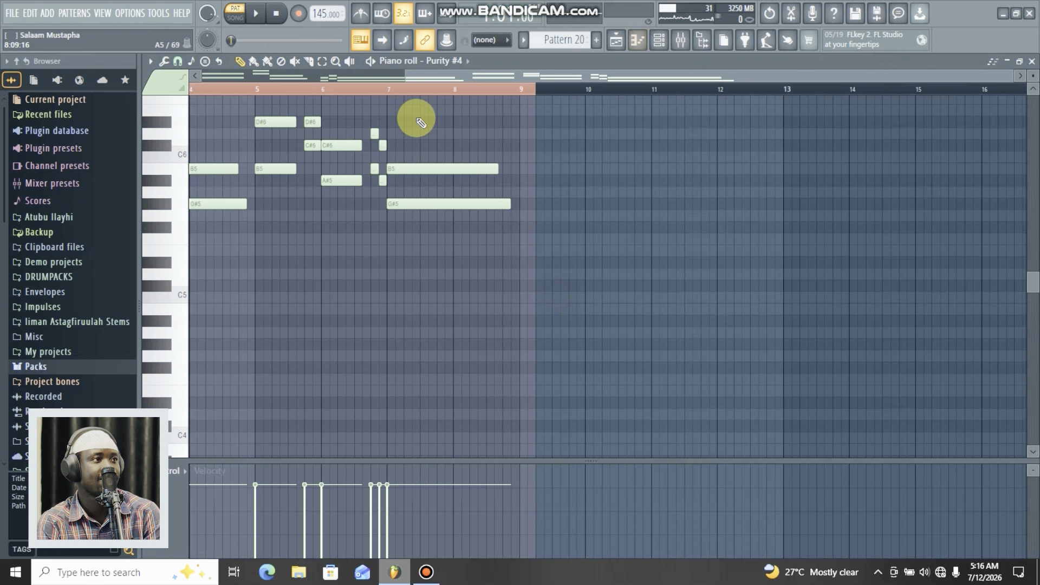
{"action": "left_click", "coordinate": [254, 17]}
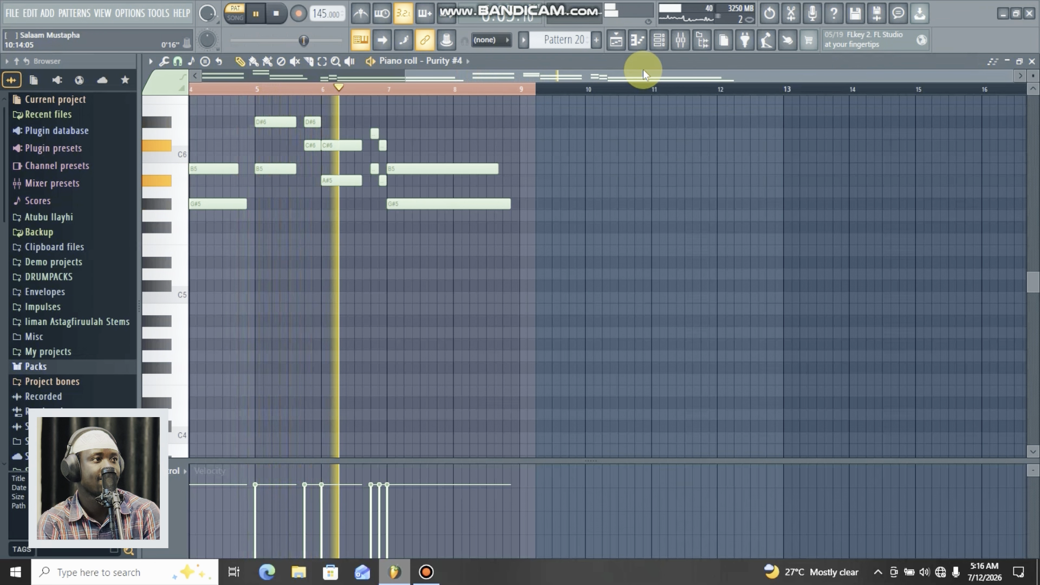
{"action": "left_click", "coordinate": [616, 40]}
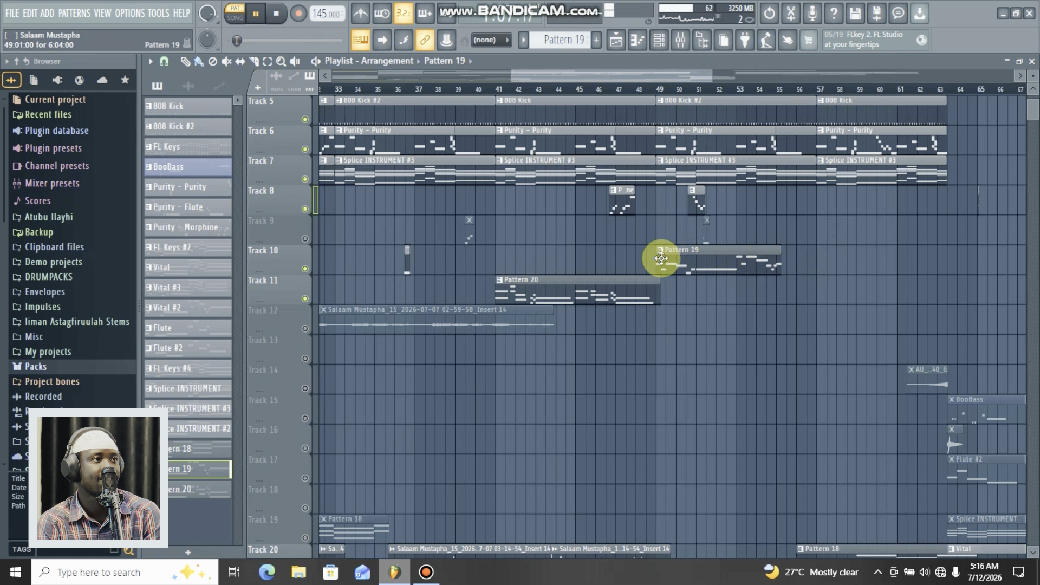
Save the current project
{"action": "left_click", "coordinate": [11, 13]}
{"action": "left_click", "coordinate": [24, 71]}
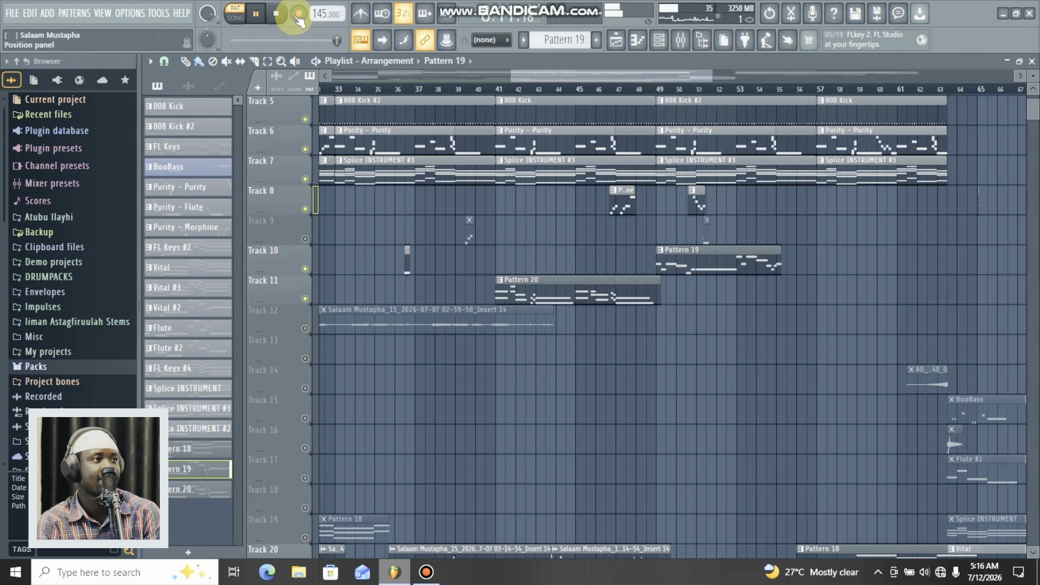
{"action": "left_click", "coordinate": [12, 13]}
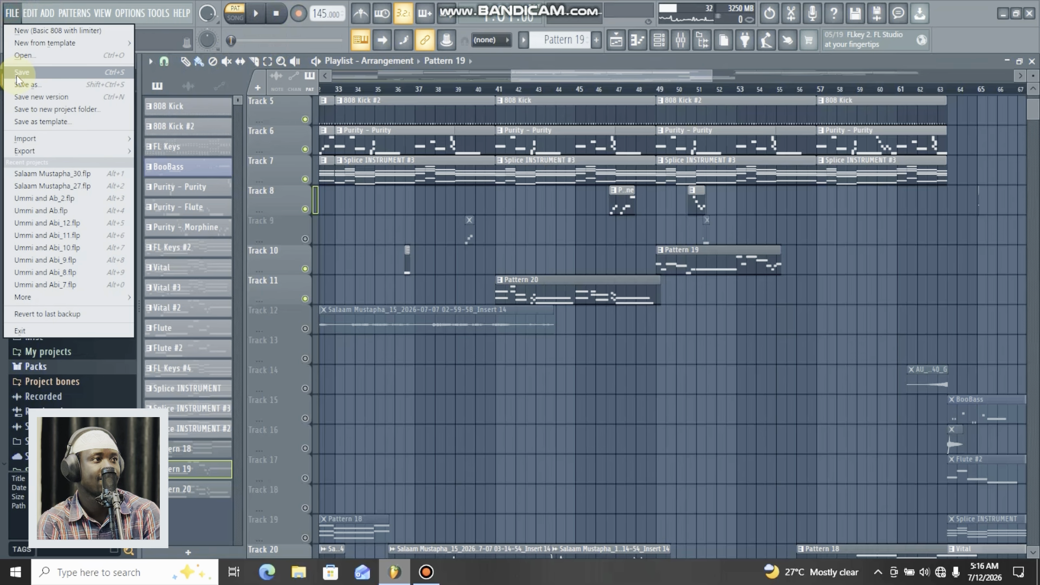
{"action": "left_click", "coordinate": [38, 72]}
Examine the recorded audio clips on Tracks 20 to 23 from the start of the arrangement
{"action": "scroll", "coordinate": [438, 409], "scroll_direction": "down", "scroll_amount": 4}
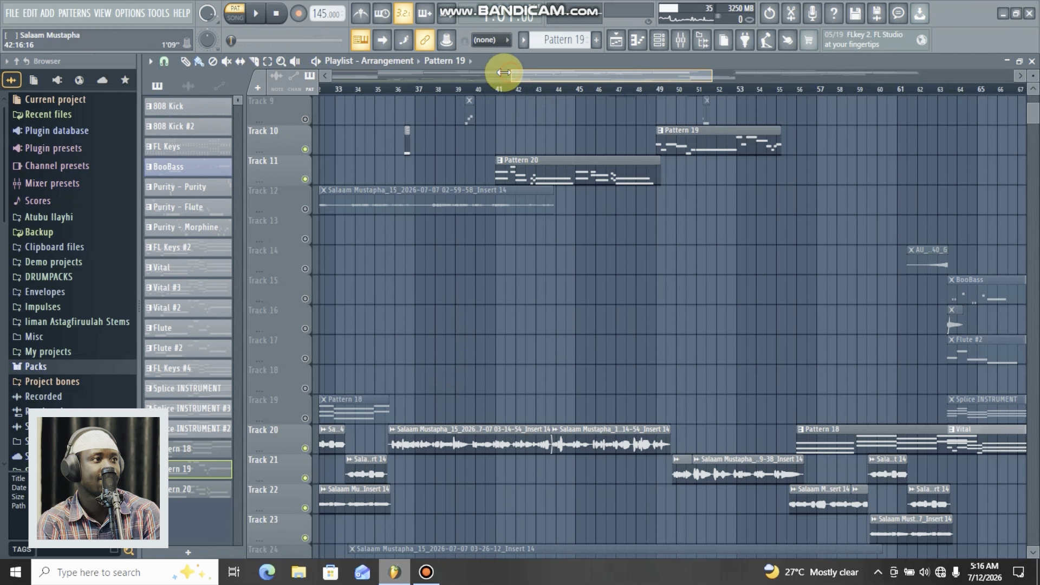
{"action": "left_click_drag", "start_coordinate": [504, 72], "coordinate": [327, 73]}
{"action": "scroll", "coordinate": [598, 325], "scroll_direction": "down", "scroll_amount": 7}
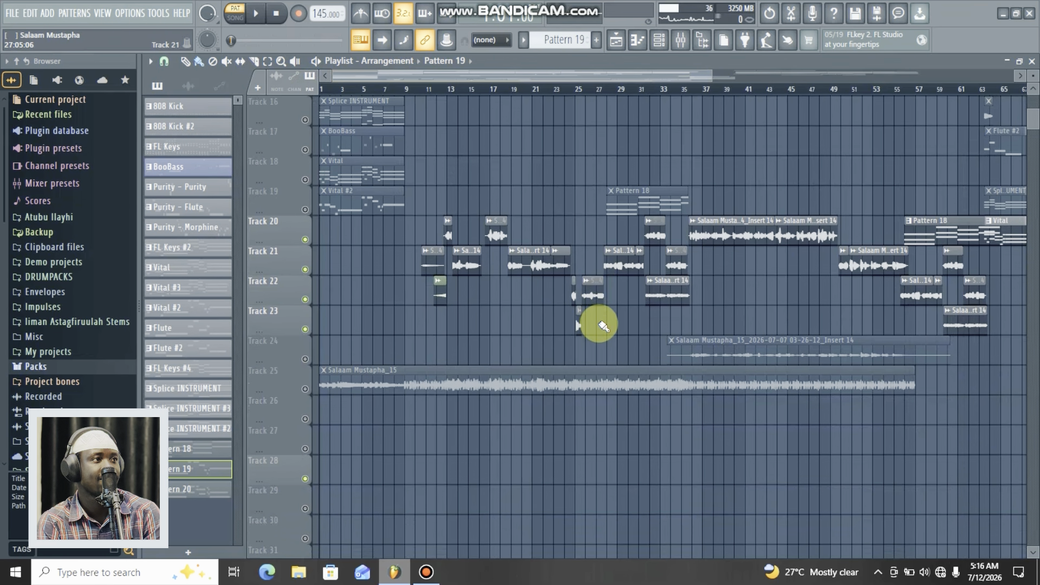
Look over the unmuted instrumental tracks, including Tracks 5 to 11 and 14 to 19, and play the full song from bar 1
{"action": "scroll", "coordinate": [566, 383], "scroll_direction": "up", "scroll_amount": 7}
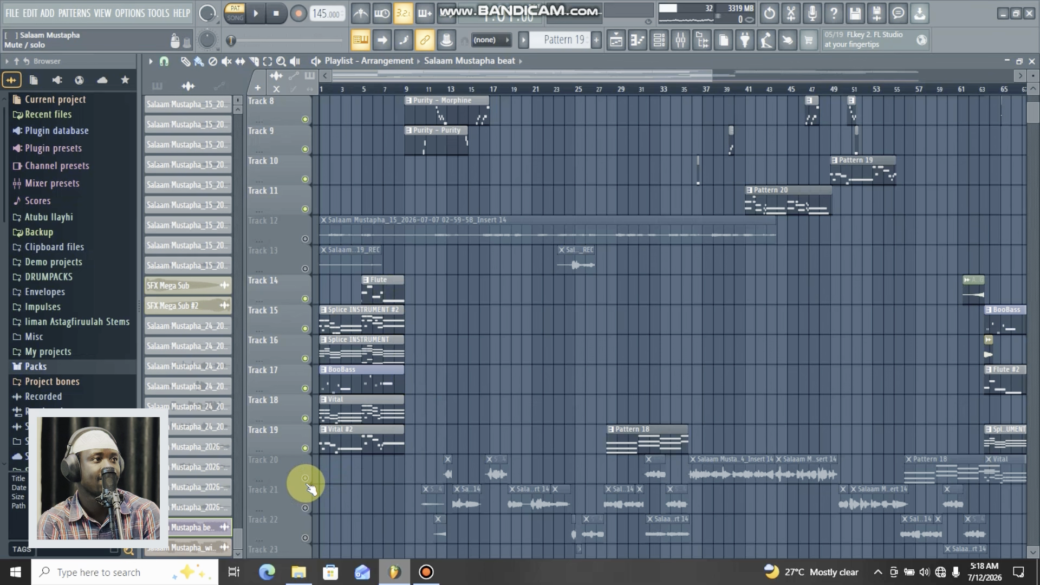
{"action": "scroll", "coordinate": [398, 445], "scroll_direction": "up", "scroll_amount": 7}
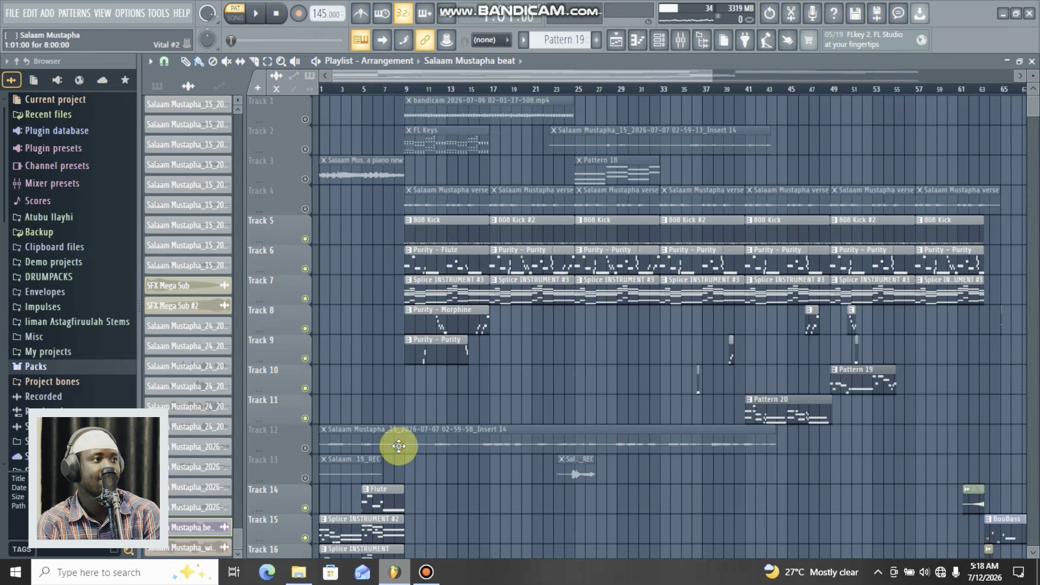
{"action": "scroll", "coordinate": [390, 407], "scroll_direction": "down", "scroll_amount": 4}
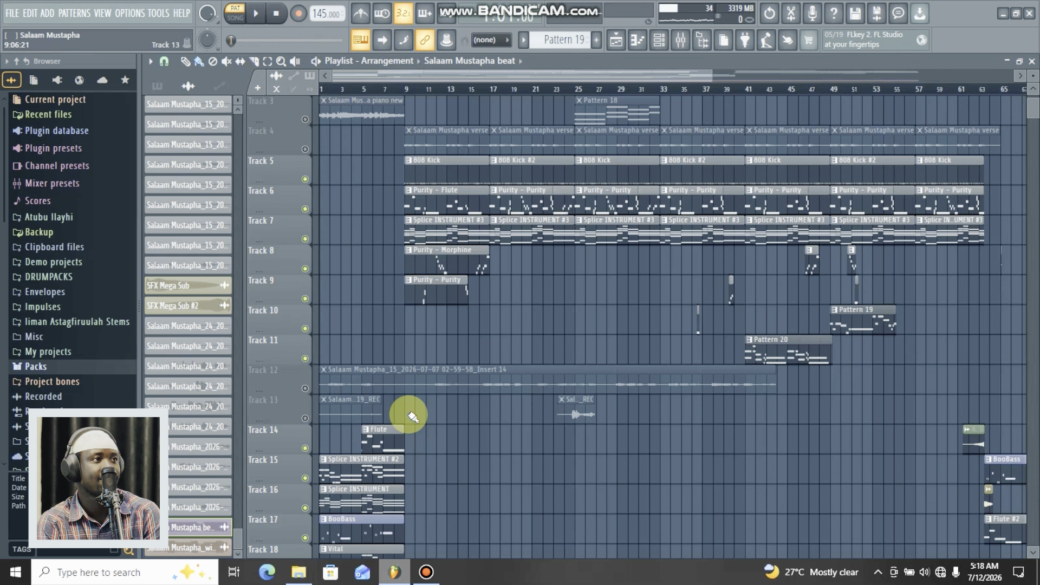
{"action": "scroll", "coordinate": [411, 416], "scroll_direction": "up", "scroll_amount": 4}
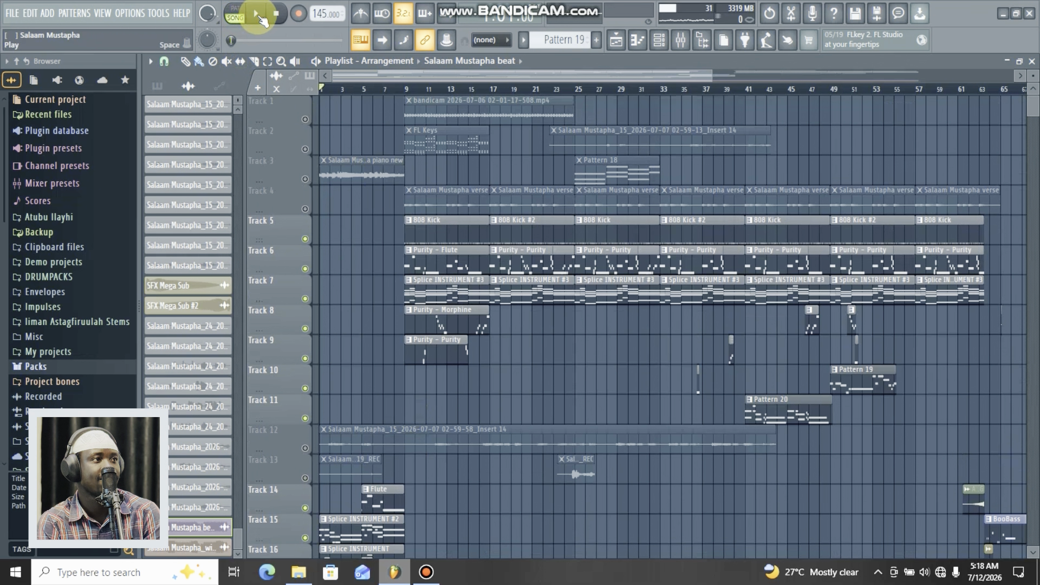
{"action": "left_click", "coordinate": [258, 16]}
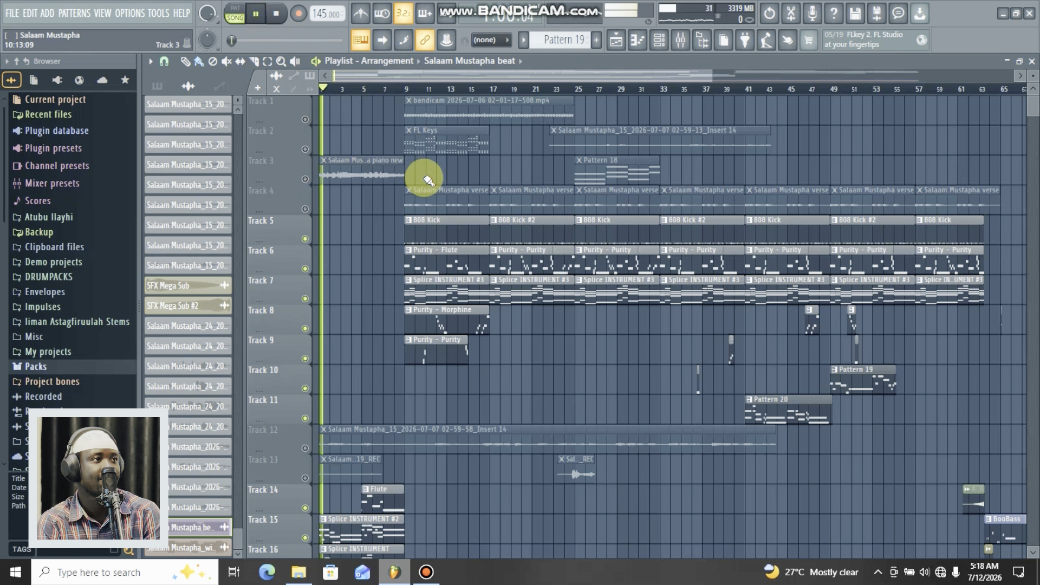